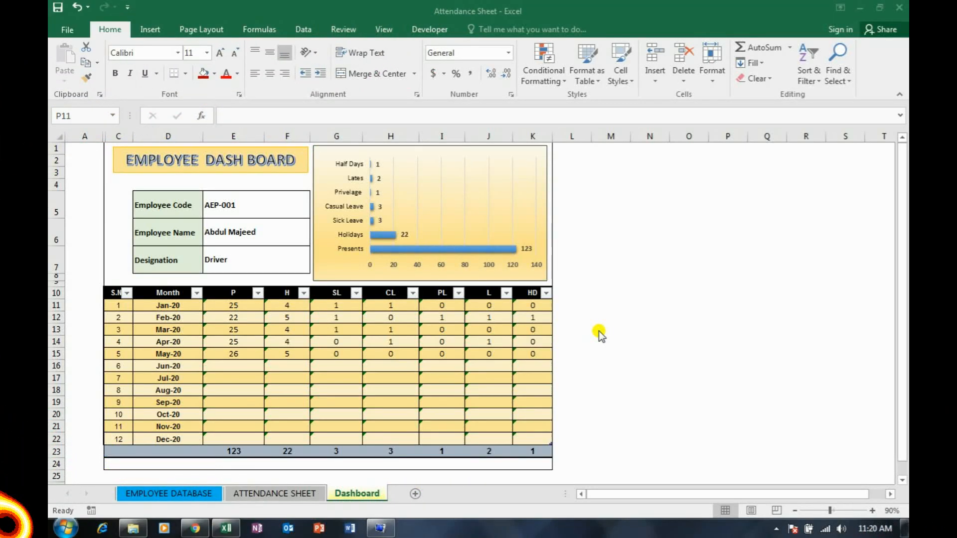
left_click(603, 213)
left_click(588, 173)
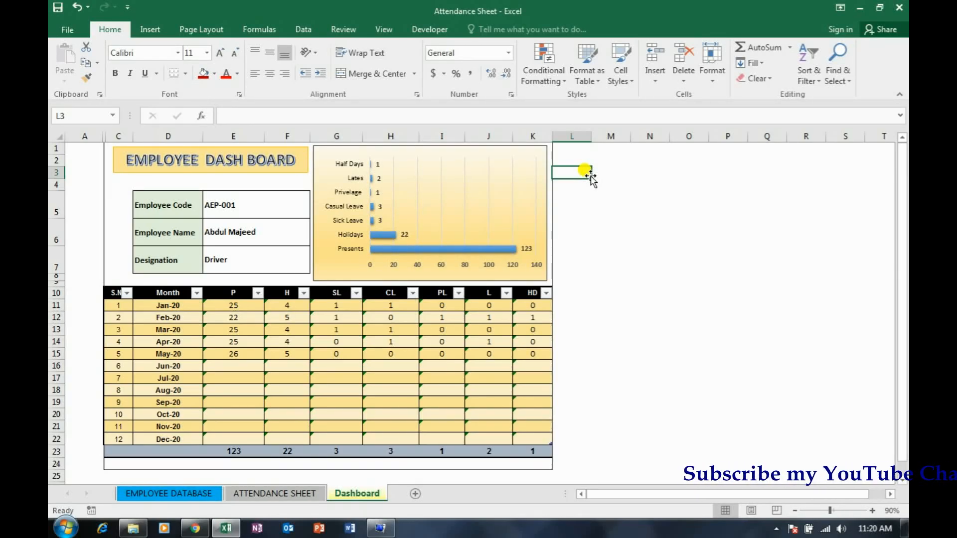
left_click(596, 225)
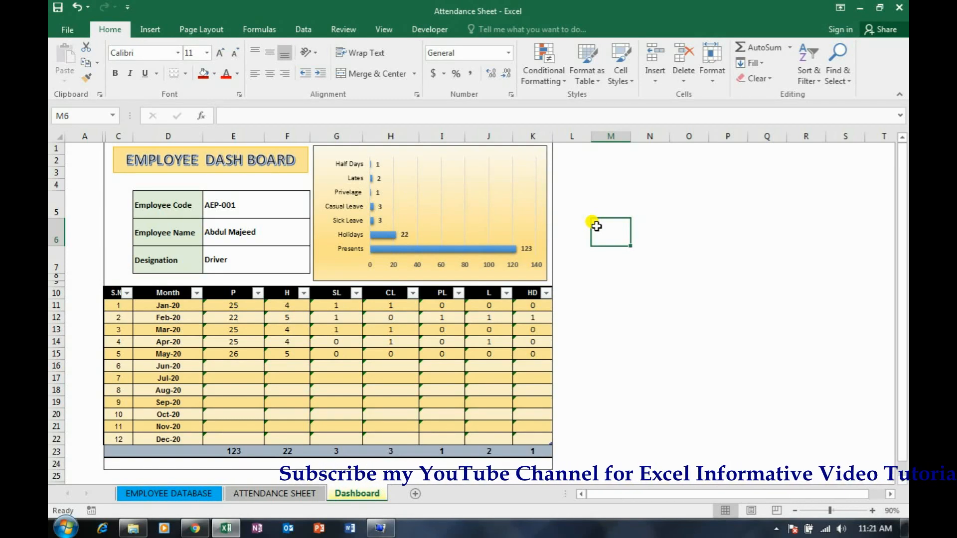
left_click(286, 324)
left_click(336, 330)
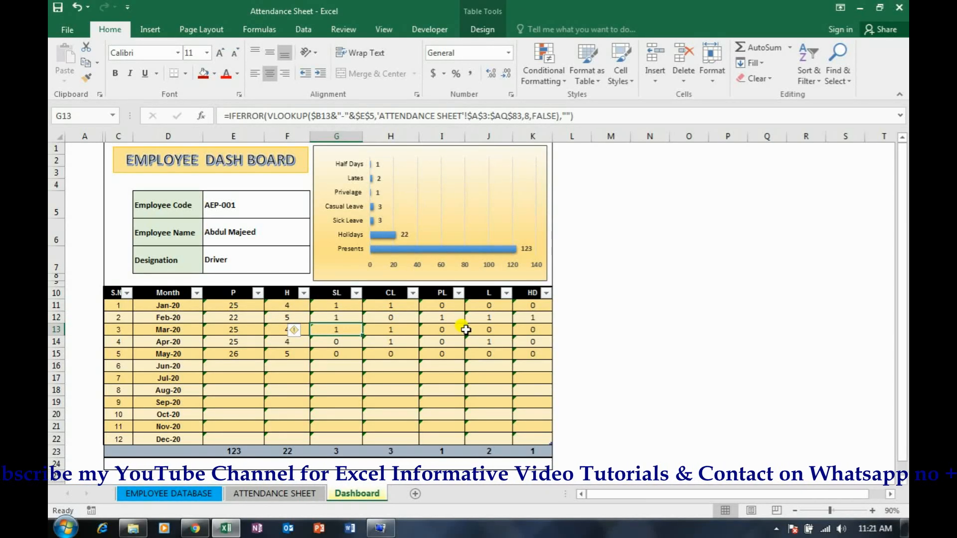
left_click(651, 260)
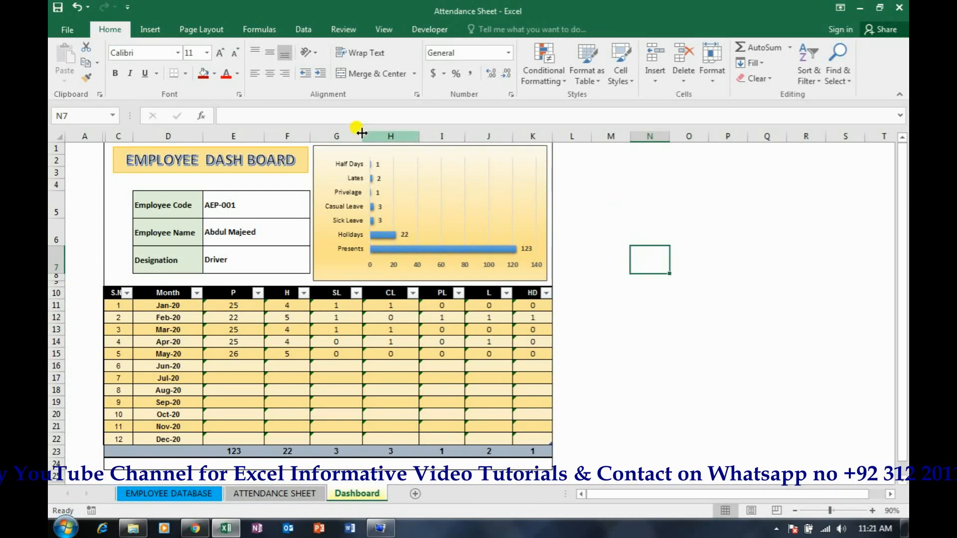
Choose the third and then the fourth employee code in the dashboard's Employee Code cell to view each employee's attendance summary
left_click(261, 207)
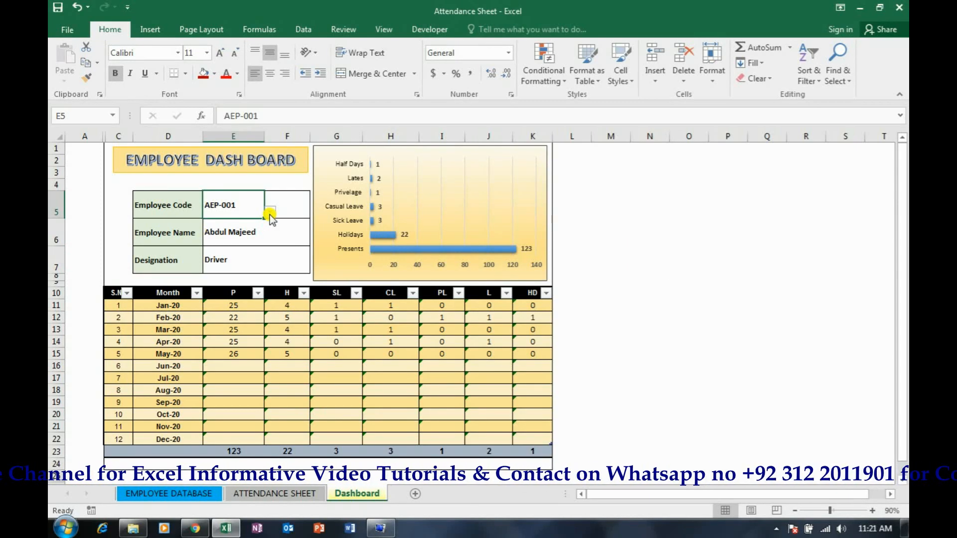
left_click(270, 214)
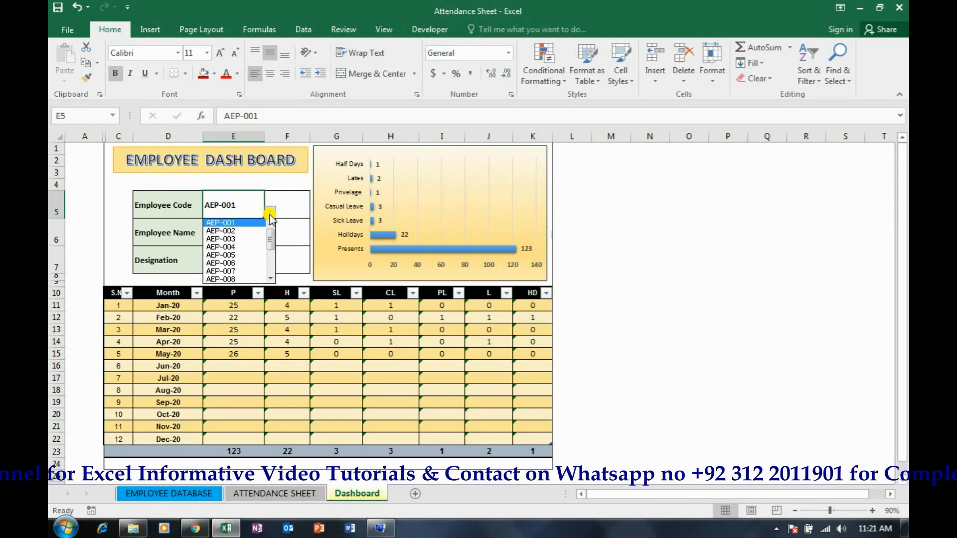
left_click(248, 241)
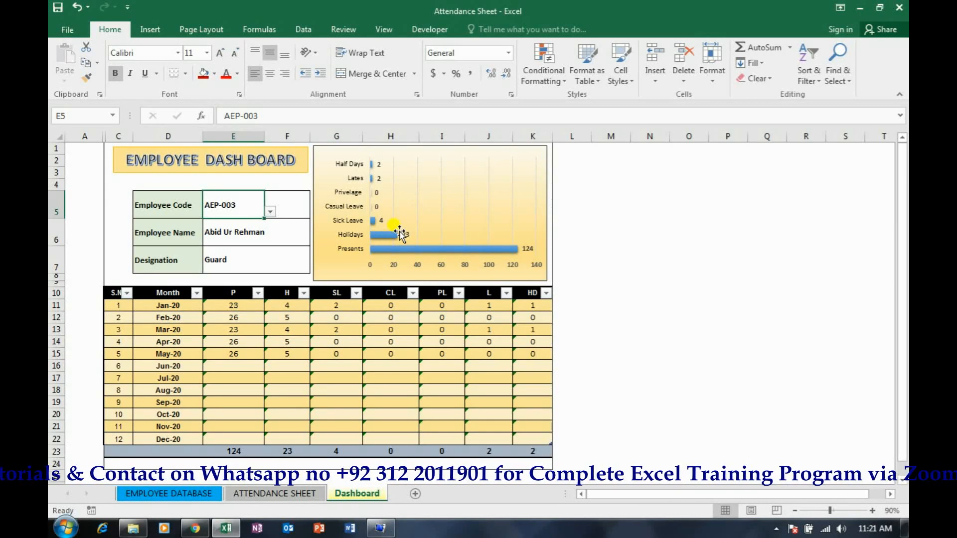
left_click(270, 211)
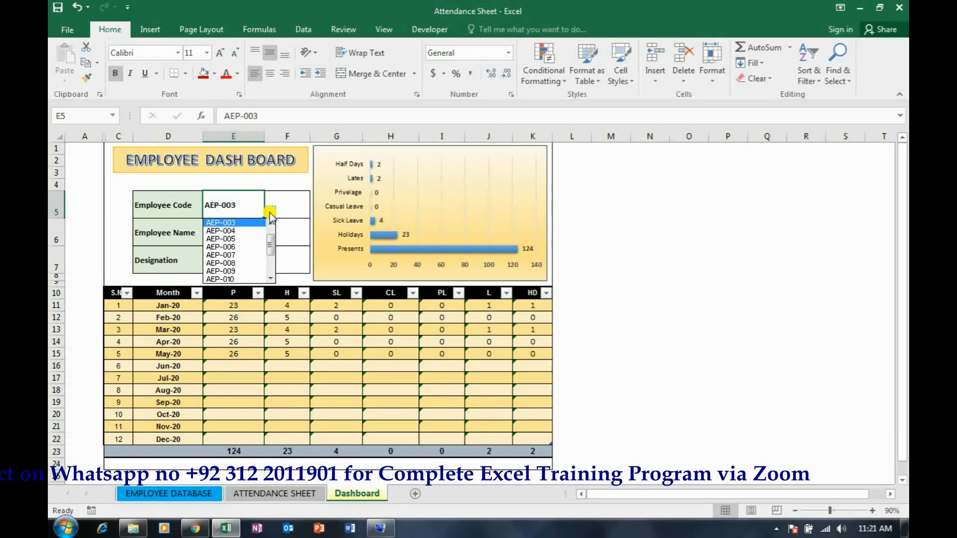
left_click(250, 232)
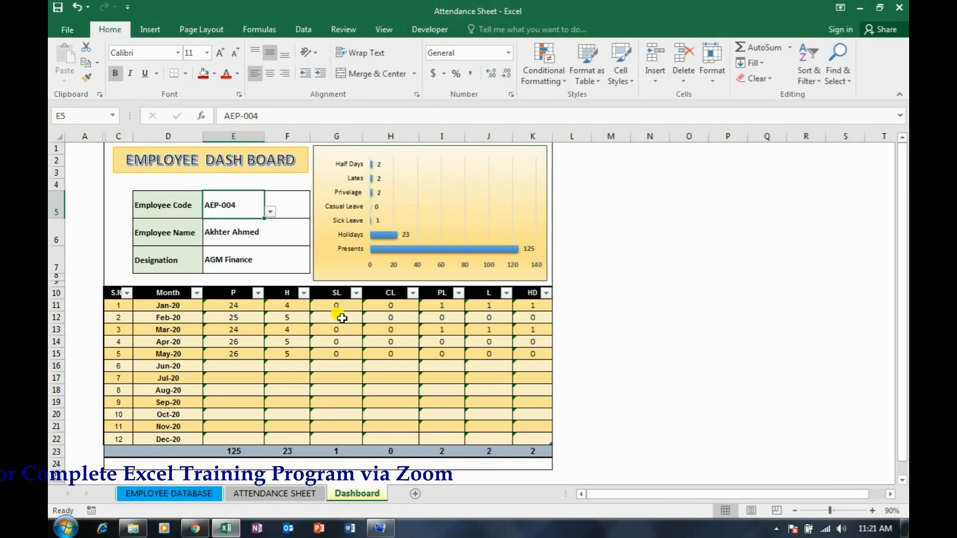
left_click(593, 325)
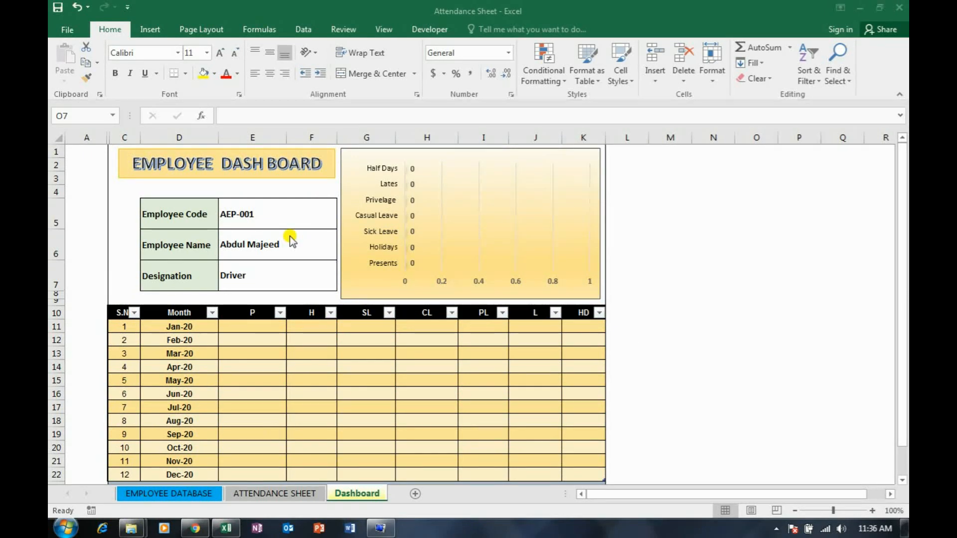
View the employee list on the EMPLOYEE DATABASE sheet and go to the ATTENDANCE SHEET
left_click(193, 498)
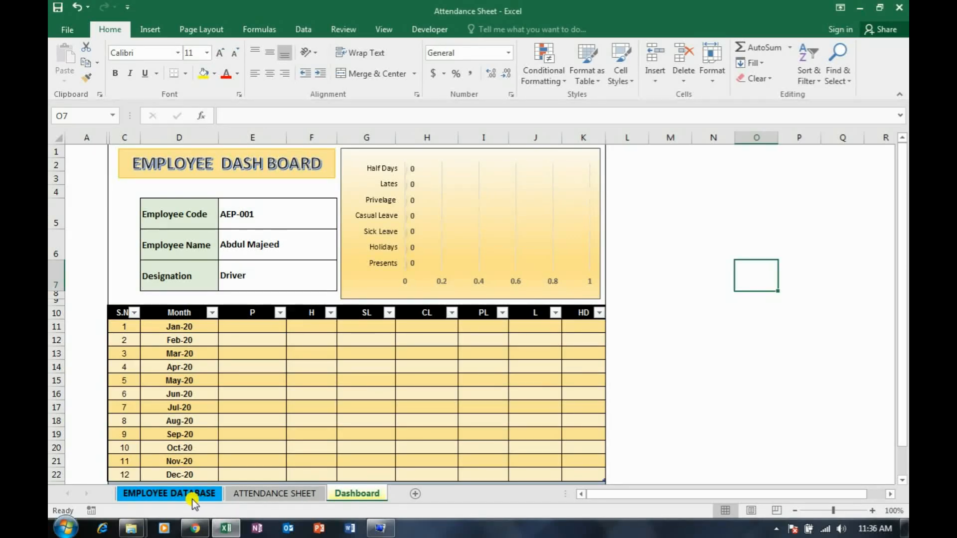
left_click(192, 498)
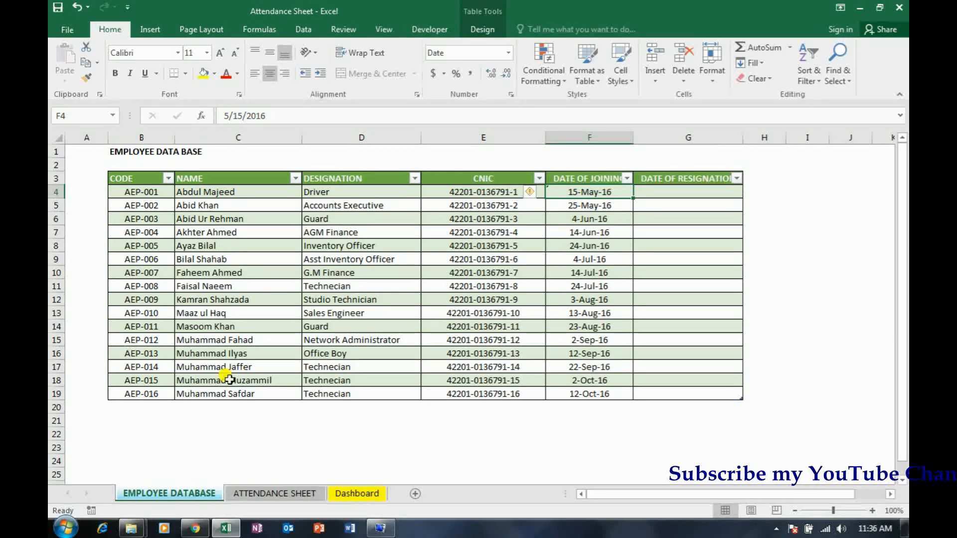
left_click(268, 495)
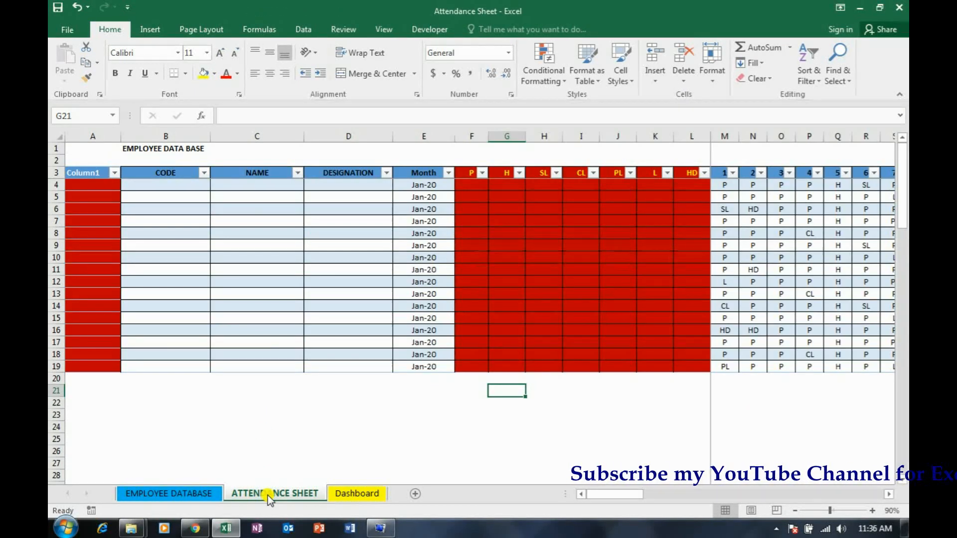
Examine row 4 of the attendance table from the NAME column through the summary columns P, H, SL, CL, PL, L and HD
left_click(253, 184)
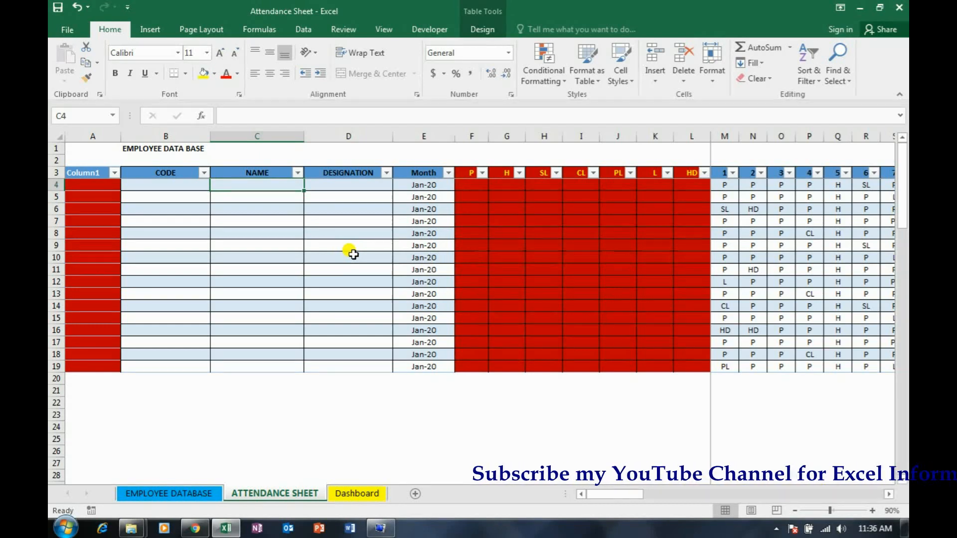
key("Right")
key("Right")
key("Right")
key("Right")
key("Right")
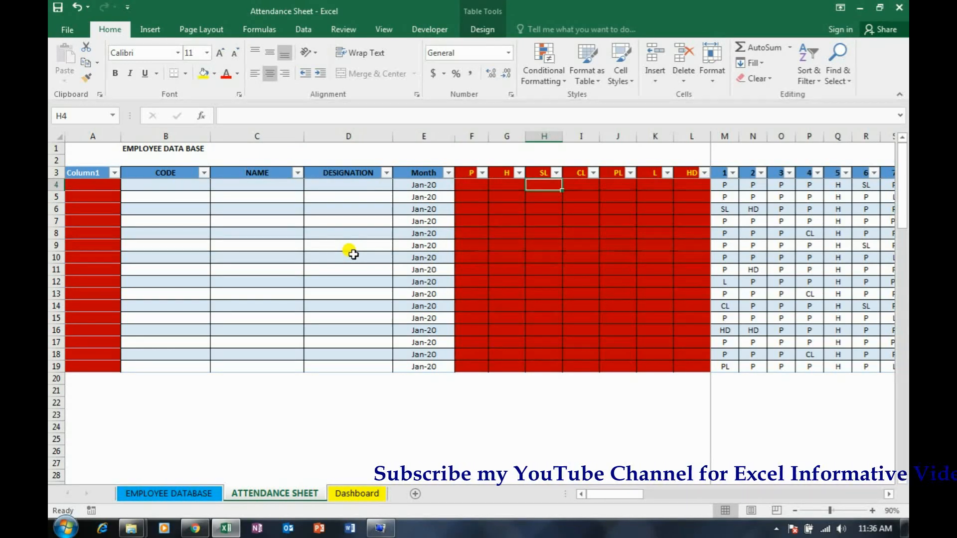
key("Left")
key("Left")
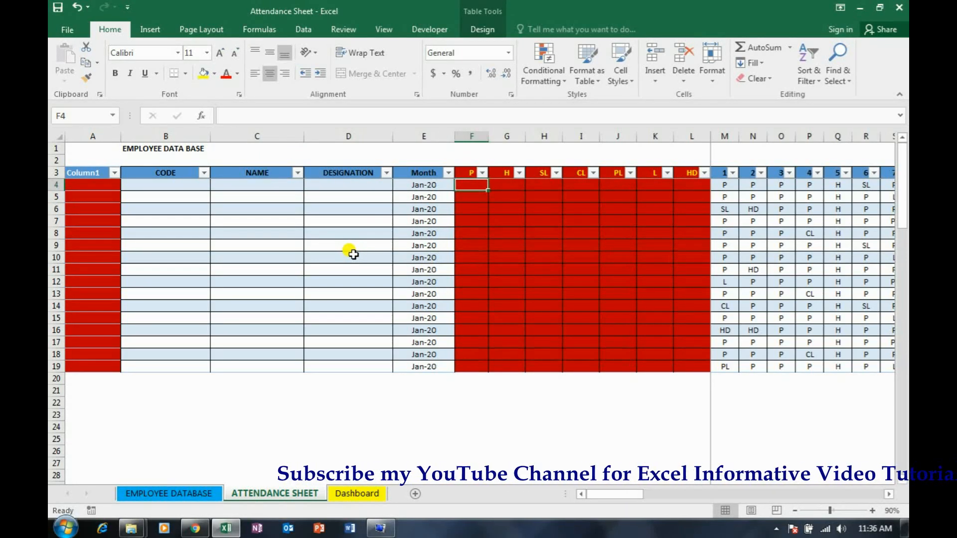
key("Right")
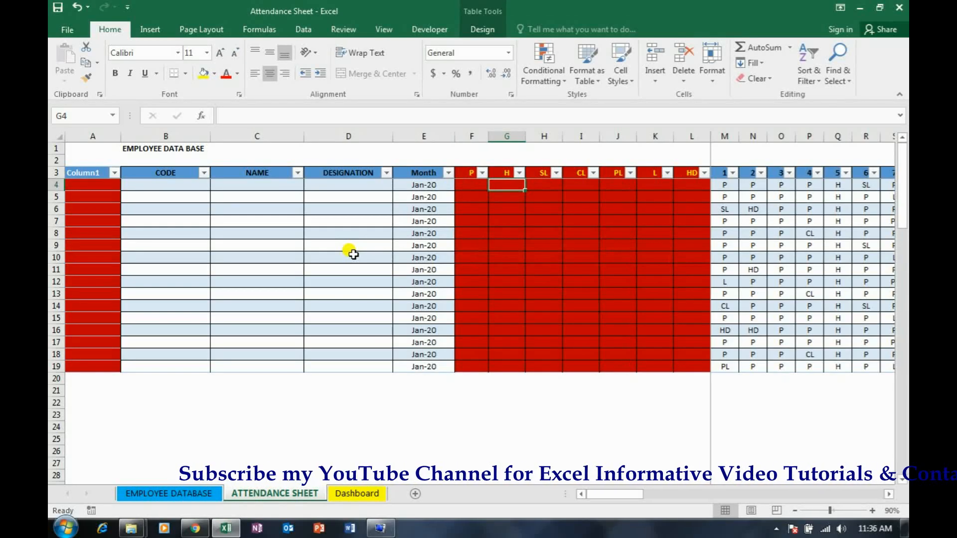
key("Right")
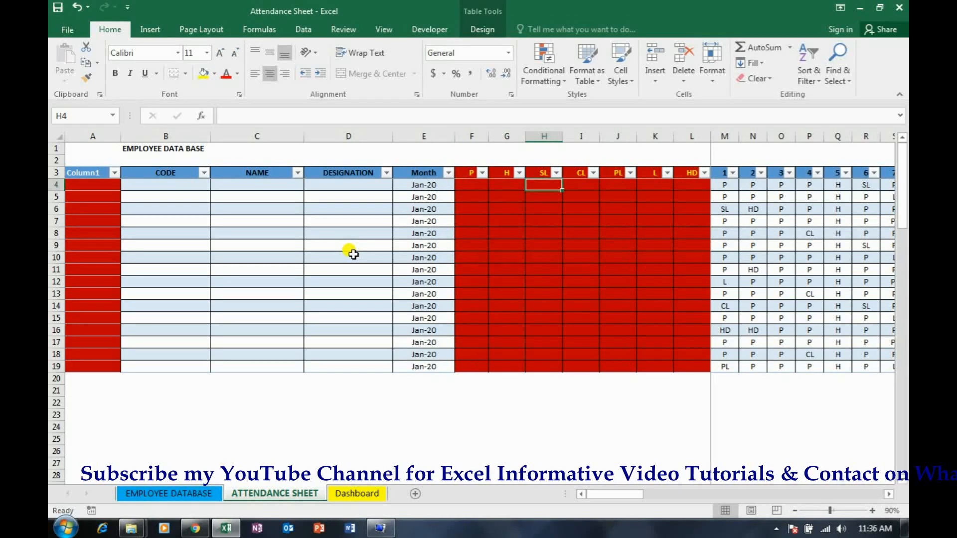
key("Right")
key("Right")
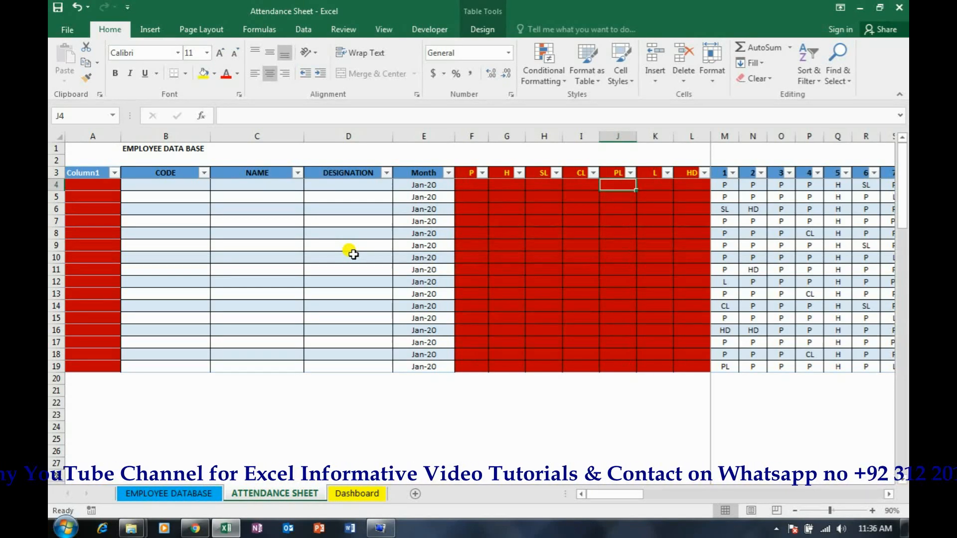
key("Right")
key("Right")
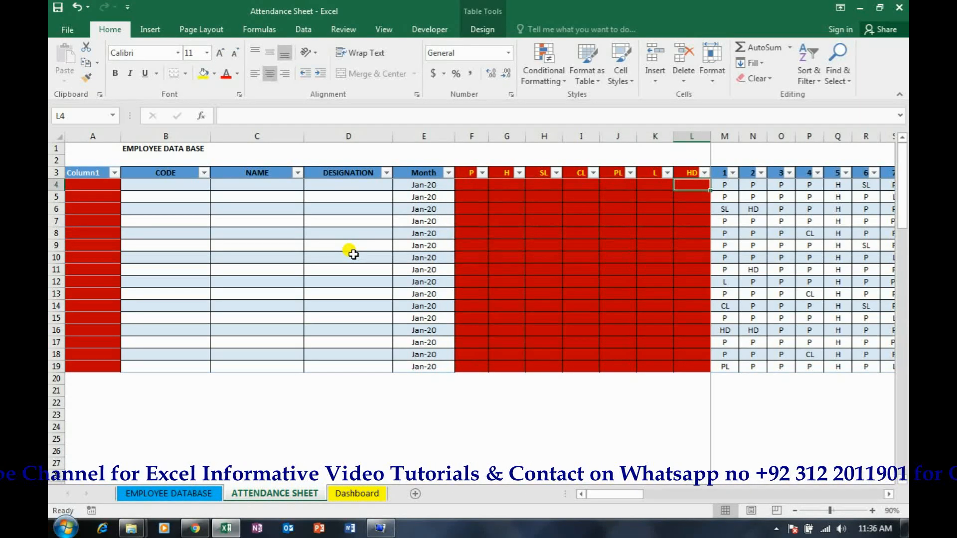
key("Right")
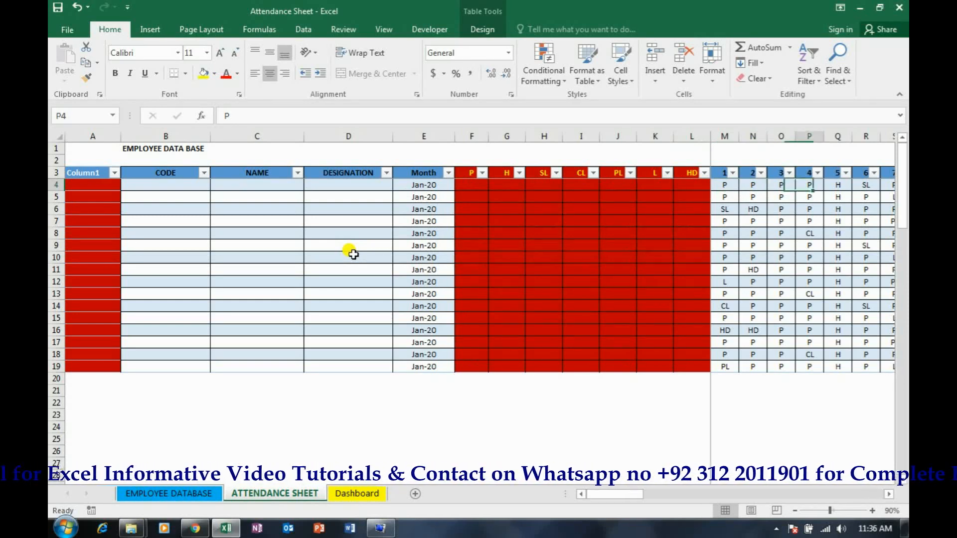
Select the day headers 1 to 31 in row 3 to view the full range of daily attendance columns
key("Up")
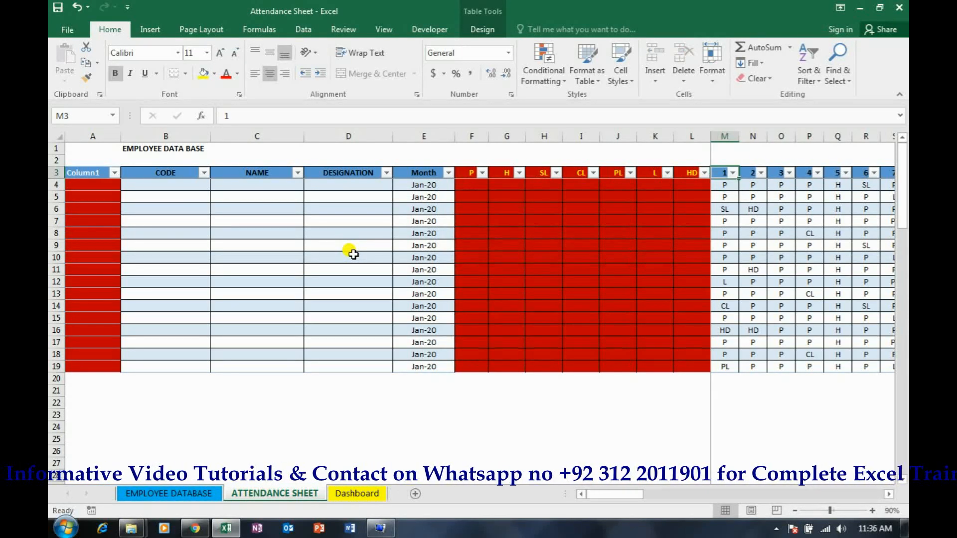
key("ctrl+shift+Right")
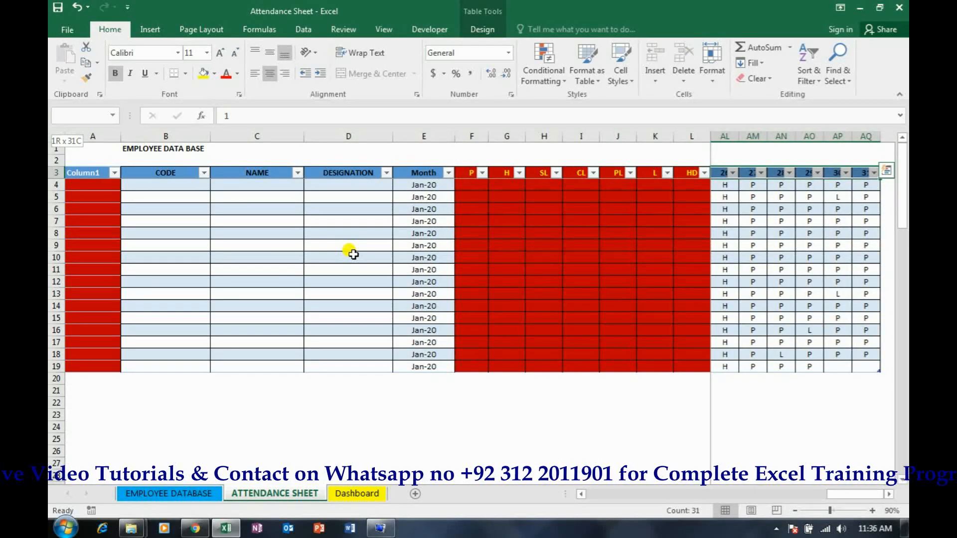
key("Down")
key("Down")
key("Left")
key("Left")
key("Left")
key("Left")
key("Left")
key("Left")
key("Left")
key("Left")
key("Left")
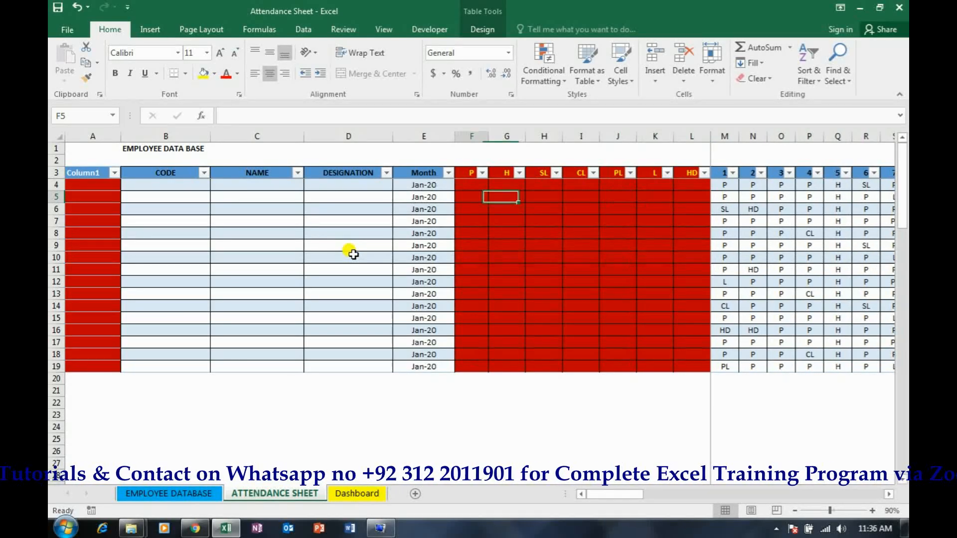
Examine row 5 across the summary columns and the daily attendance entries, ending at the first cell of the CODE column
key("Right")
key("Right")
key("Right")
key("Right")
key("Right")
key("Right")
key("Right")
key("Right")
key("Right")
key("Right")
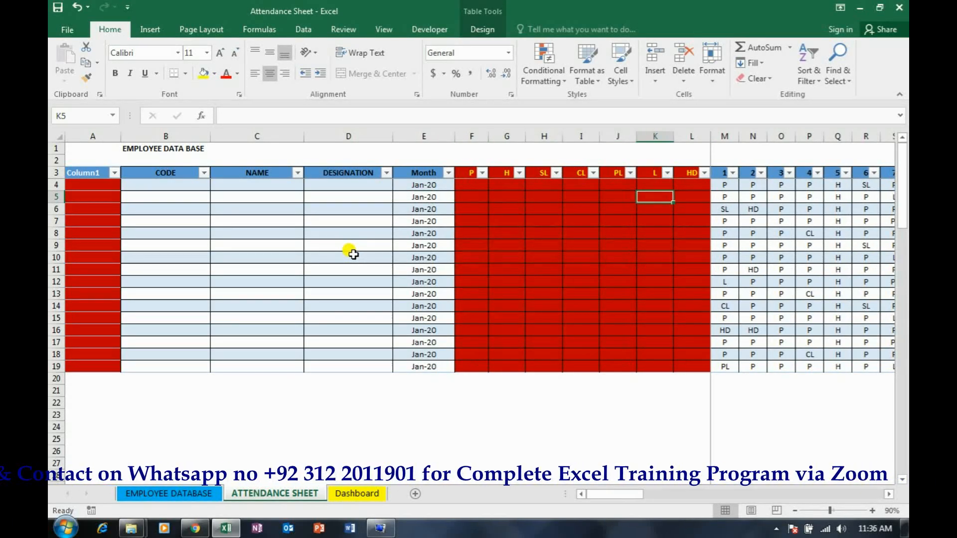
key("Right")
key("Right")
key("Right")
key("Right")
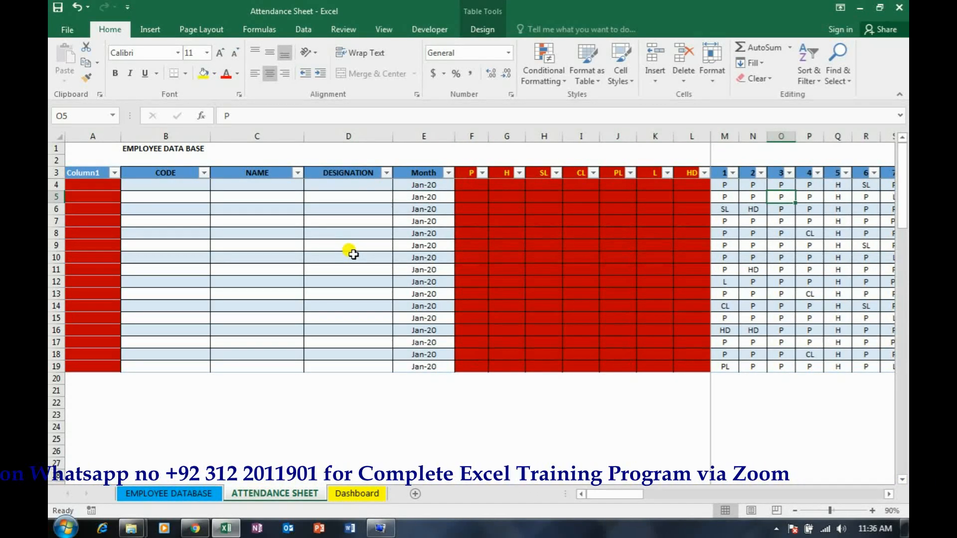
key("Right")
key("Right")
key("Right")
key("Right")
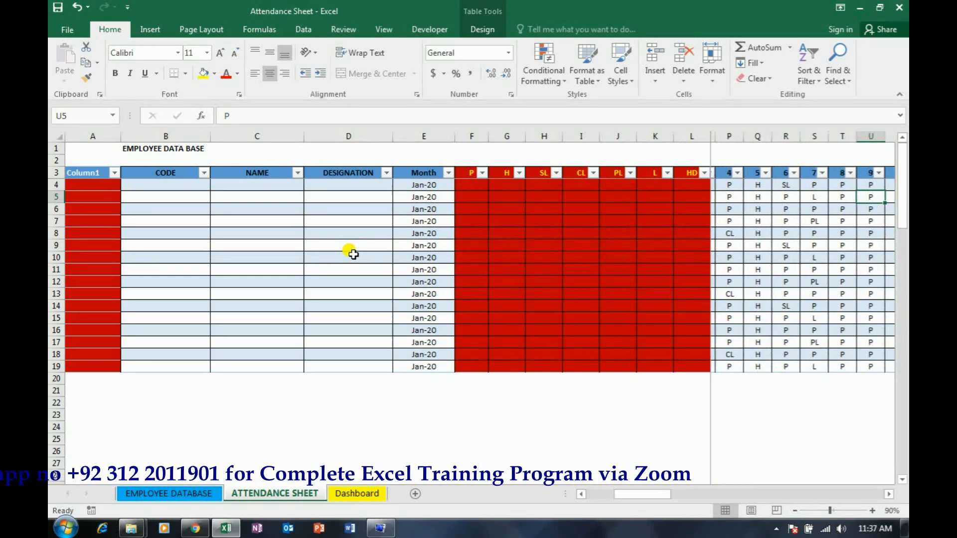
key("Left")
key("Left")
key("Left")
key("Left")
key("Left")
key("Left")
key("Left")
key("Left")
key("Left")
key("Left")
key("Left")
key("Left")
key("Left")
key("Left")
key("Left")
key("Left")
key("Left")
key("Left")
key("Left")
key("Left")
key("Up")
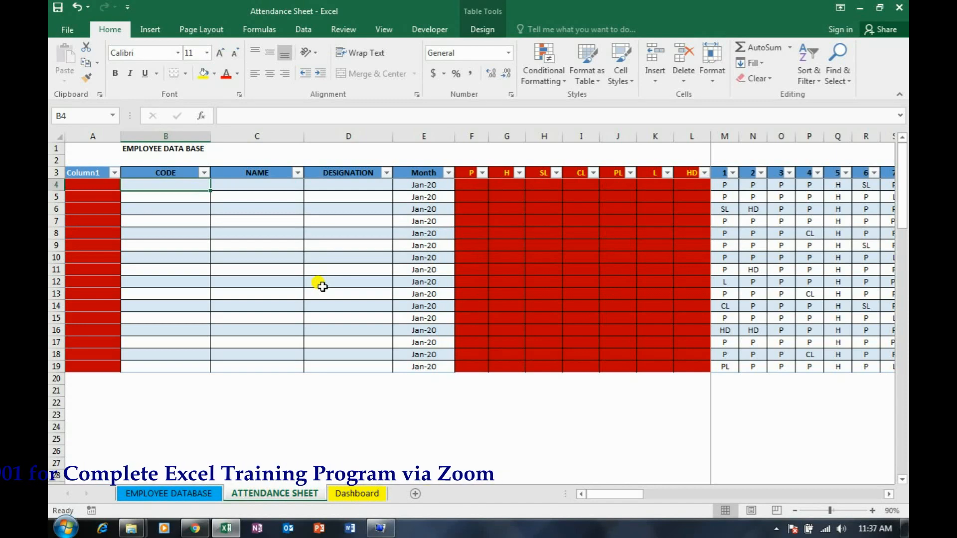
Copy the employee codes B4:B19 from the EMPLOYEE DATABASE sheet and paste them as values into the ATTENDANCE SHEET's CODE column from B4
left_click(202, 494)
left_click_drag(150, 196, 148, 388)
key("ctrl+c")
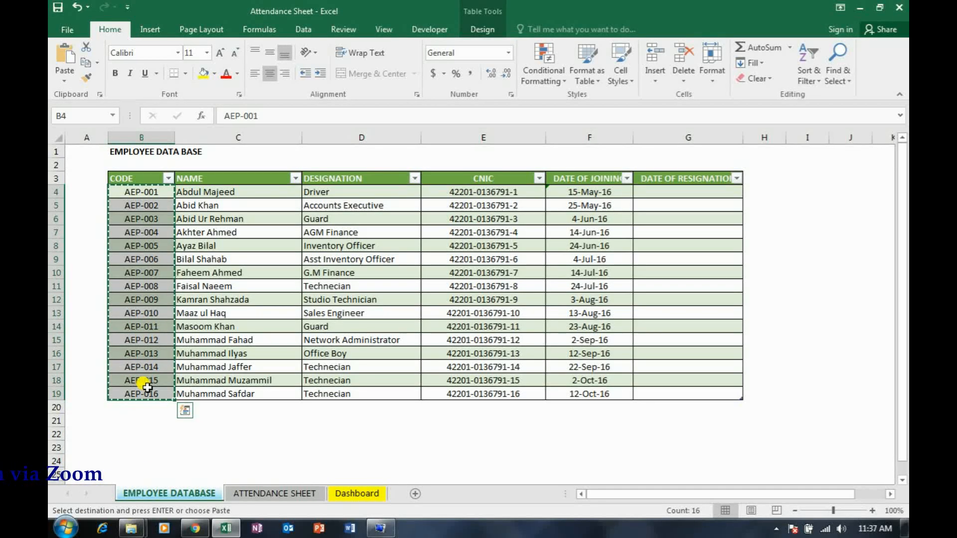
left_click(267, 495)
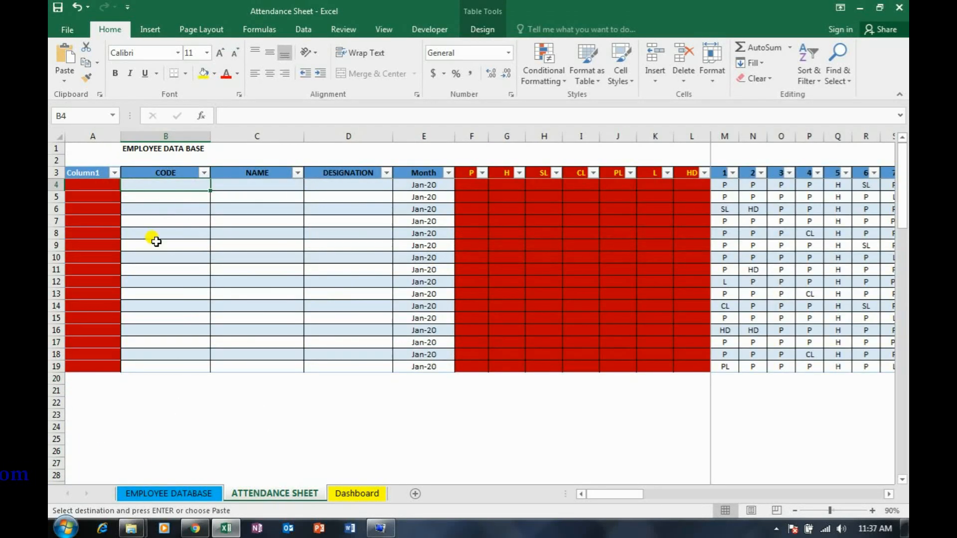
right_click(173, 184)
left_click(222, 244)
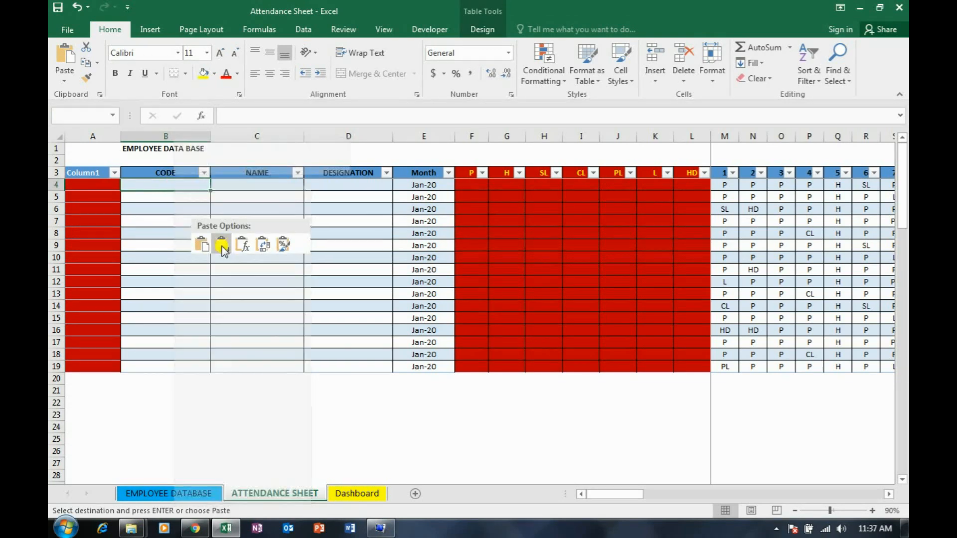
left_click(246, 245)
Convert the attendance table to a normal range and select the first employee code in B4
left_click(267, 269)
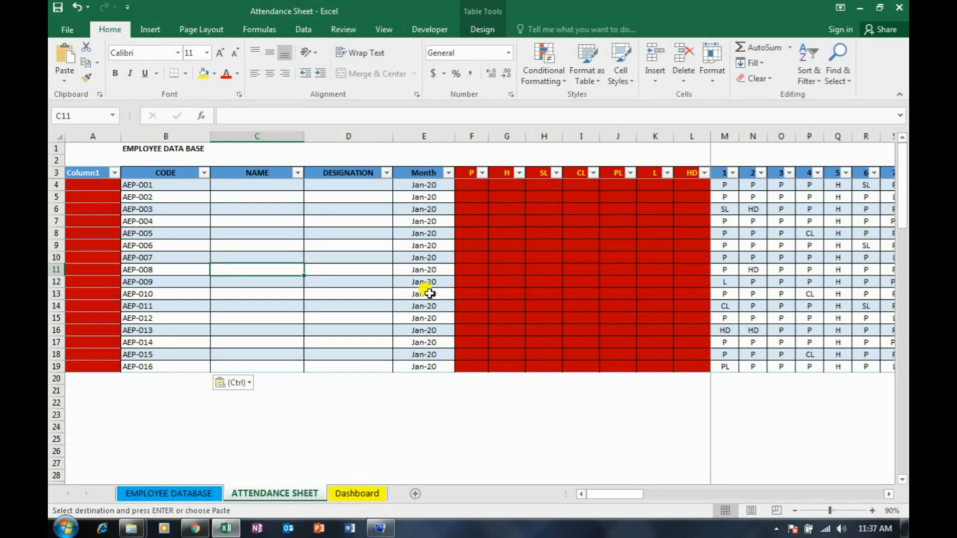
left_click(482, 30)
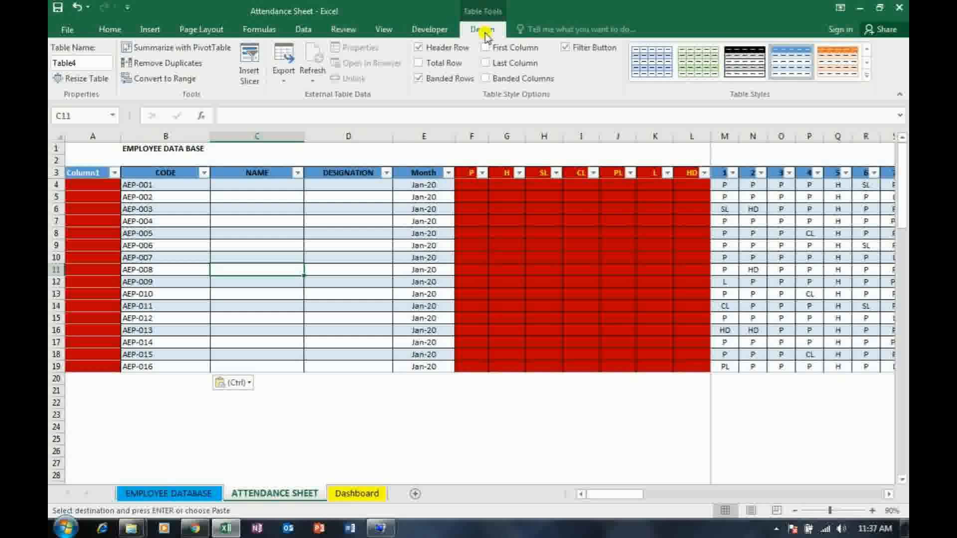
left_click(183, 80)
left_click(442, 301)
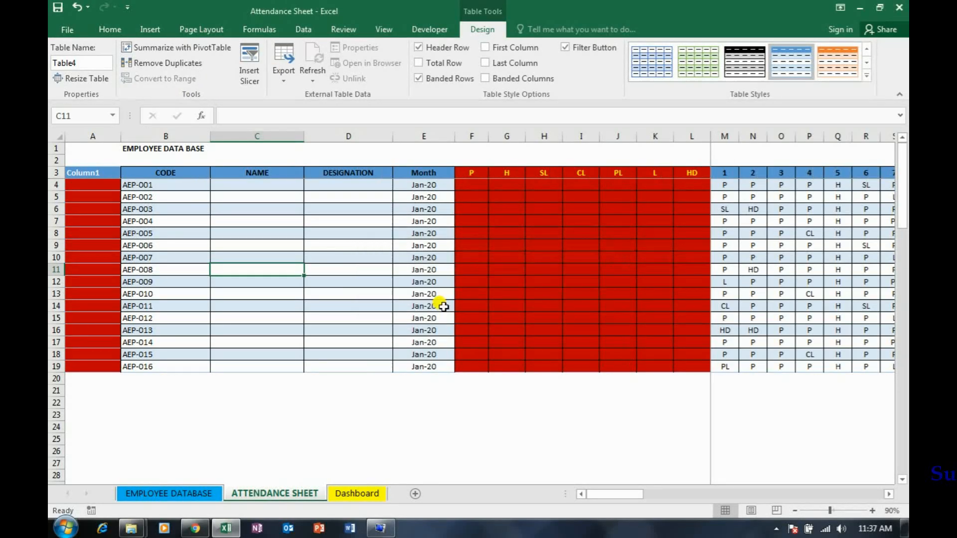
left_click(154, 186)
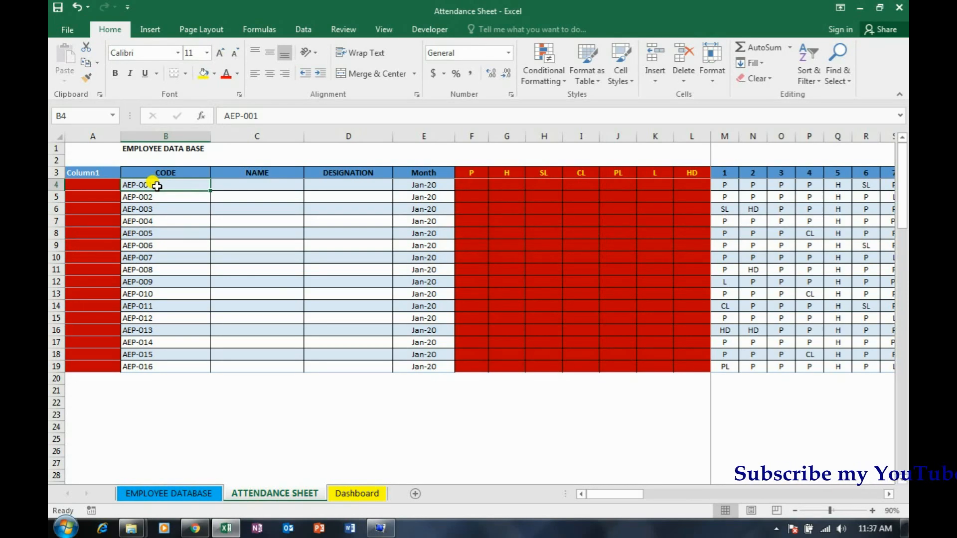
In C4, enter =VLOOKUP(B4,Table1[#All],2,FALSE) to fetch the employee's name from the whole EMPLOYEE DATABASE table
left_click(249, 183)
type("=VLOOKUP(B4,")
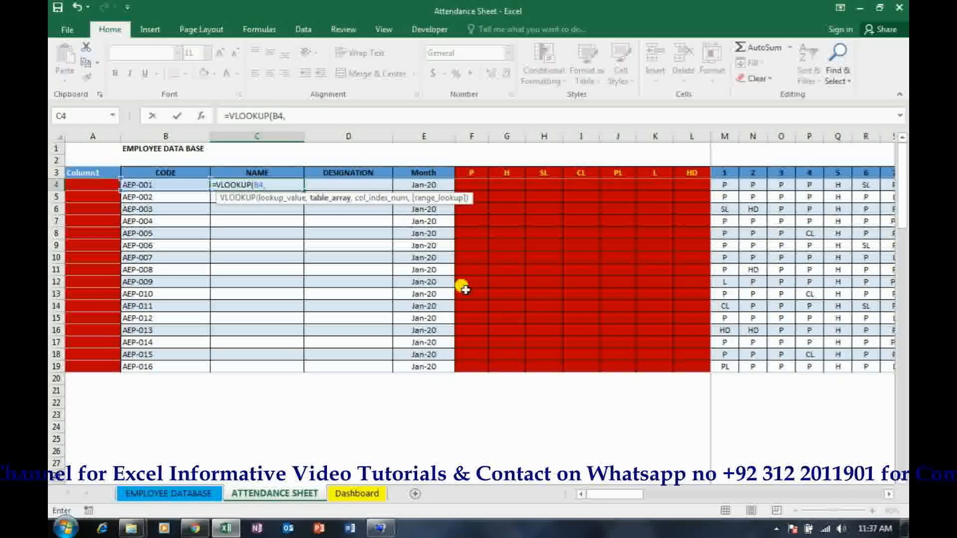
left_click(179, 493)
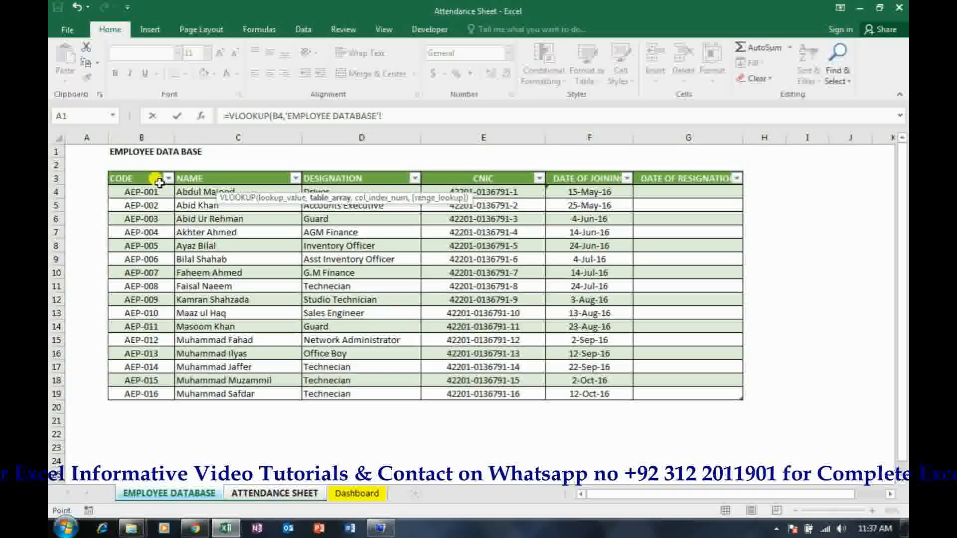
mouse_move(128, 178)
left_mouse_down()
mouse_move(532, 178)
mouse_move(675, 207)
mouse_move(675, 379)
mouse_move(684, 388)
left_mouse_up()
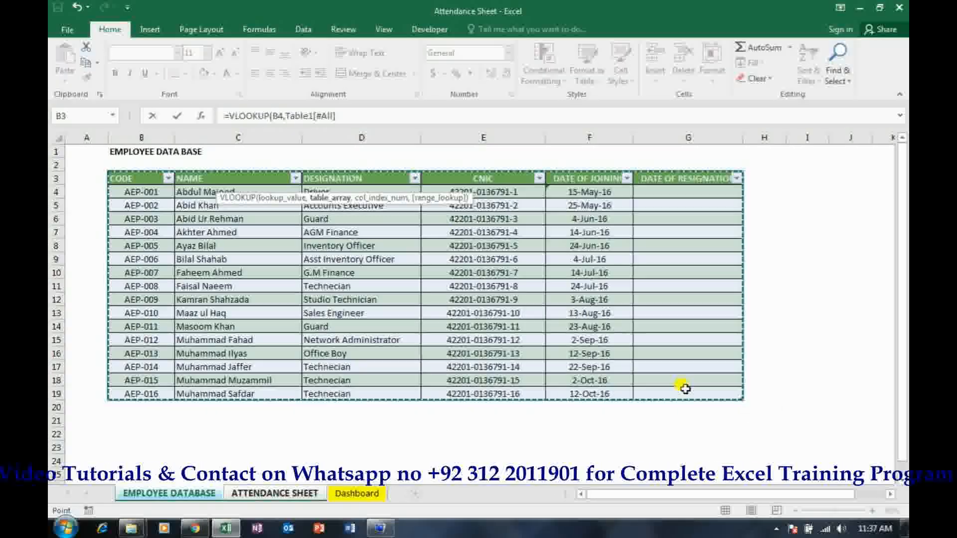
type(",")
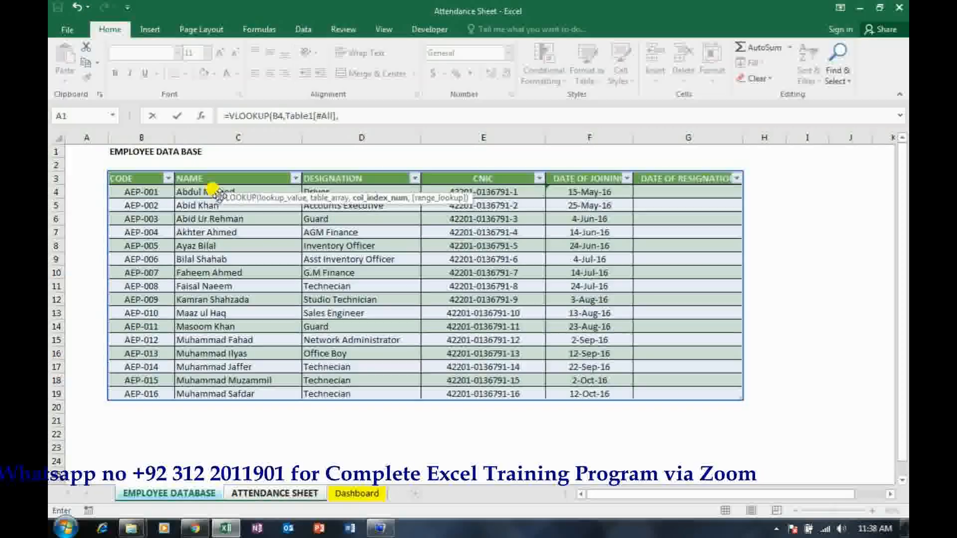
type("2,false")
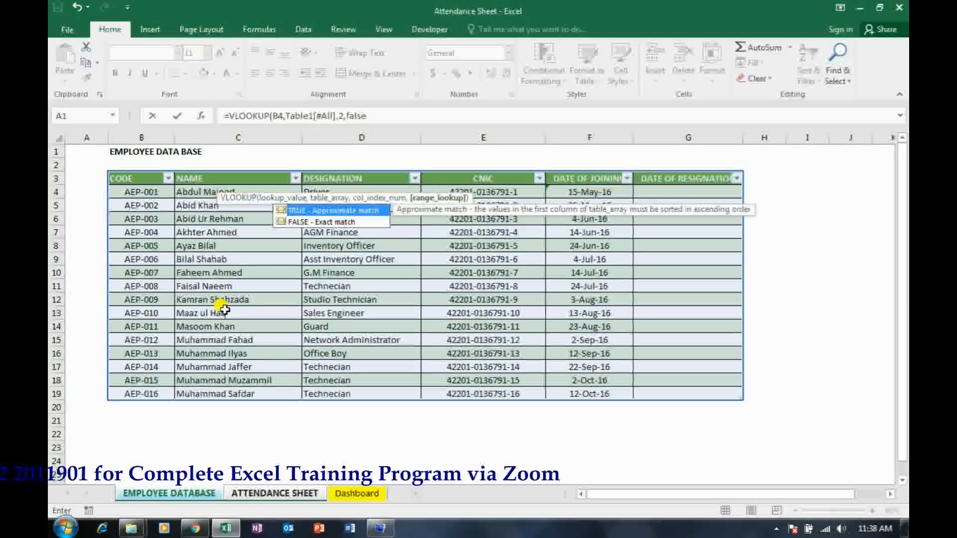
type(")")
key("Return")
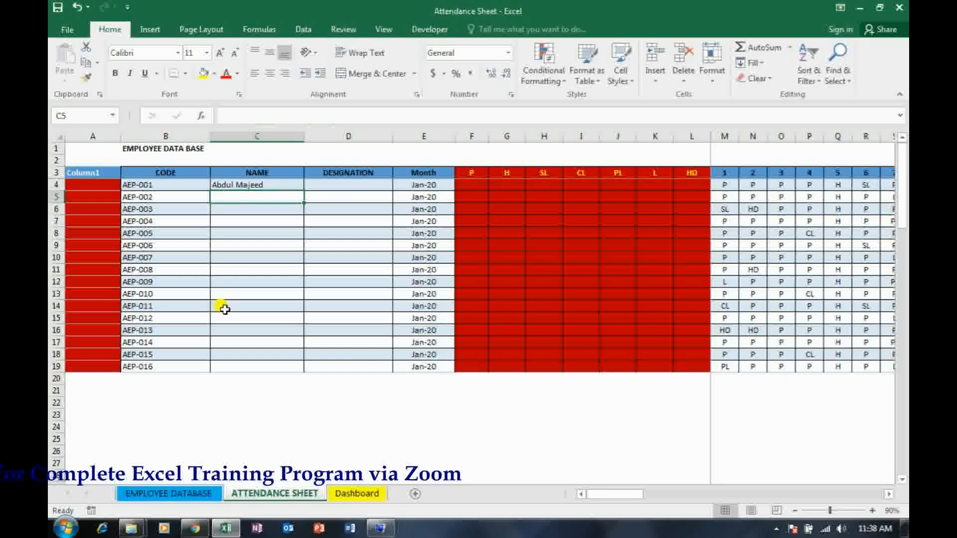
Copy the lookup in C4 and paste it as formulas only over the NAME column, C4:C19
key("Up")
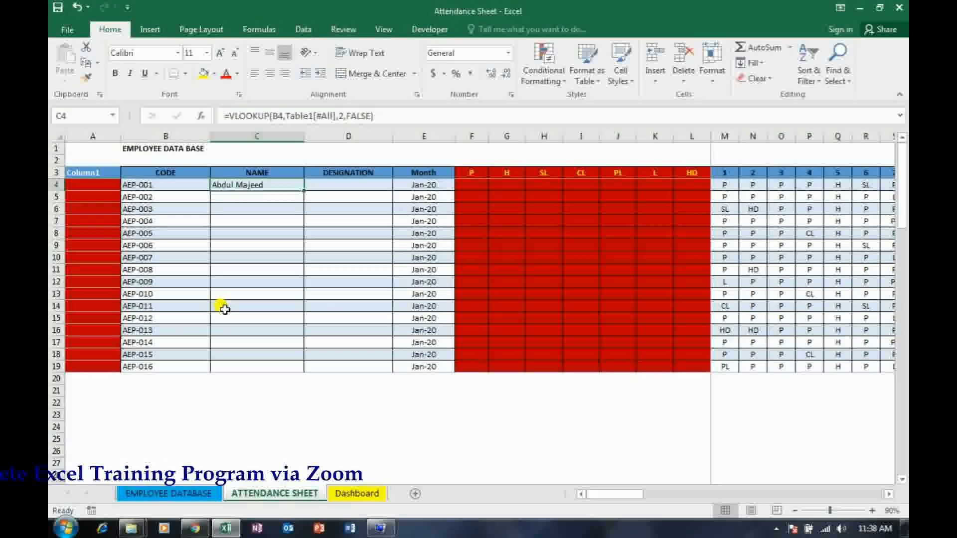
key("ctrl+c")
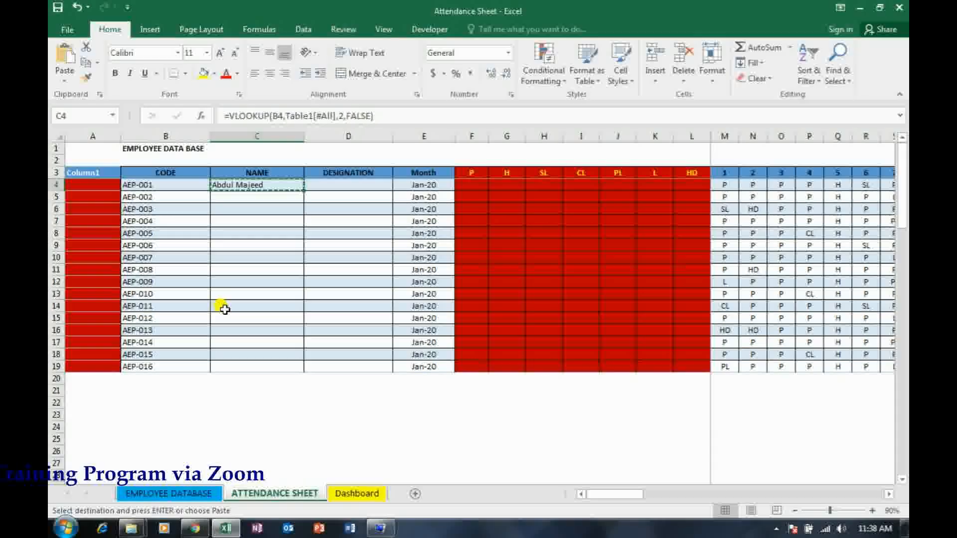
key("shift+Down")
key("shift+Down")
key("shift+Down")
key("shift+Down")
key("shift+Down")
key("shift+Down")
key("shift+Down")
key("shift+Down")
key("shift+Down")
key("shift+Down")
key("shift+Down")
key("shift+Down")
key("shift+Down")
key("shift+Down")
key("shift+Down")
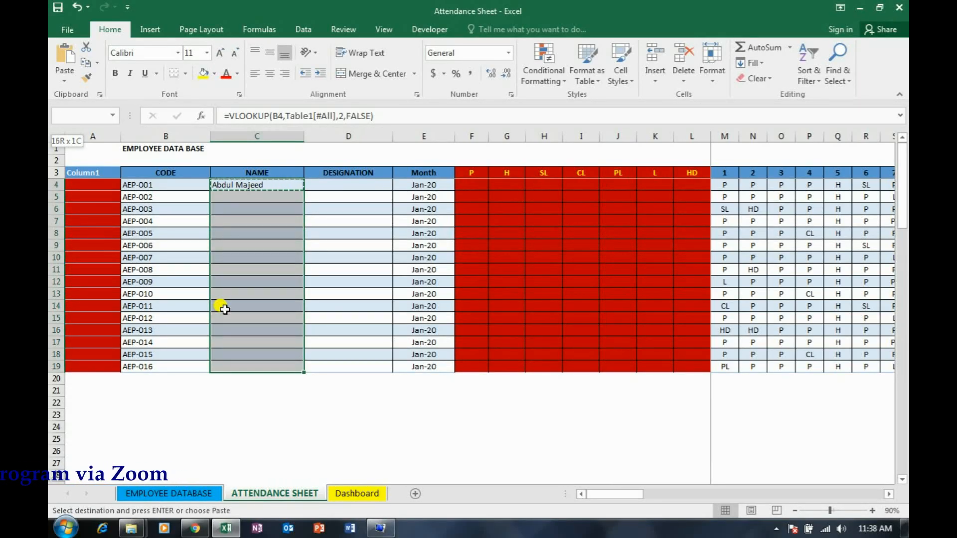
key("Menu")
key("Down")
key("Down")
key("Return")
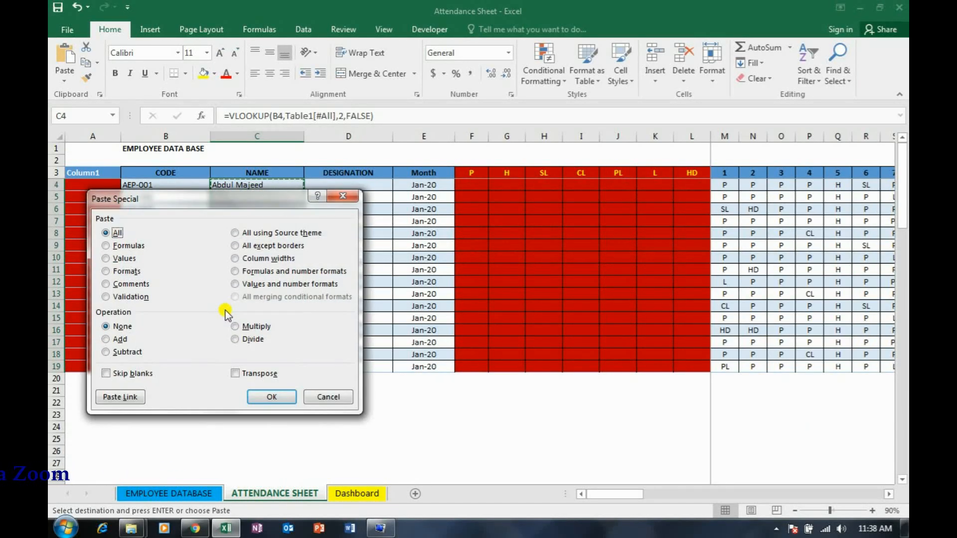
left_click(132, 247)
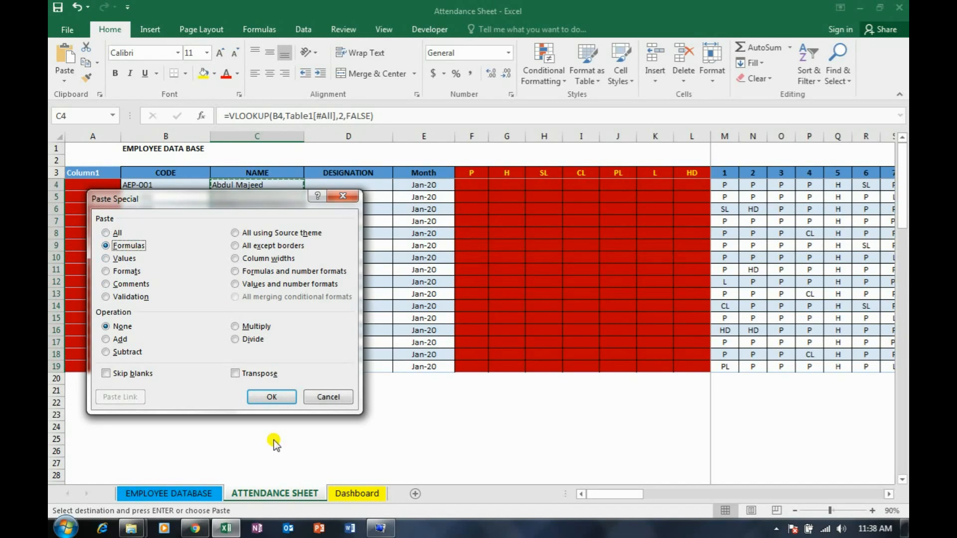
left_click(272, 395)
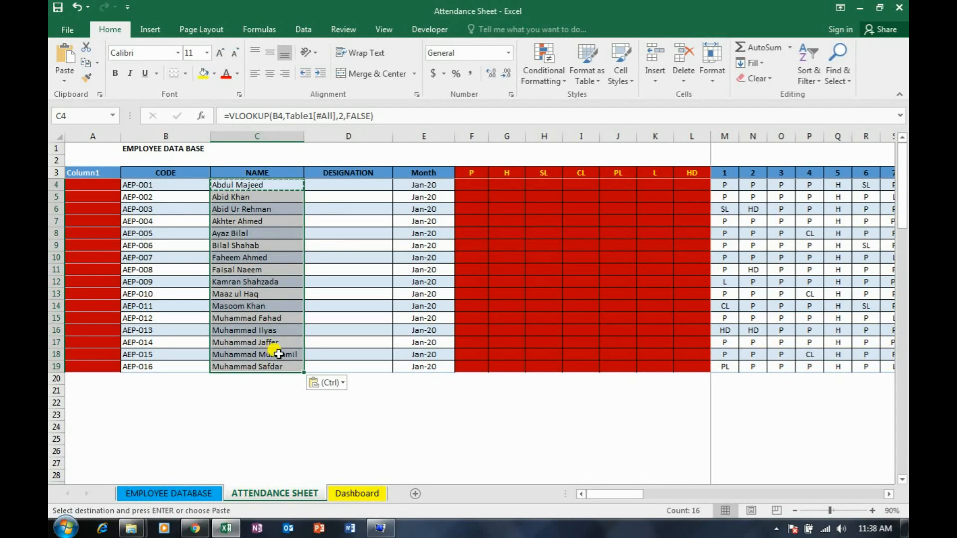
key("Escape")
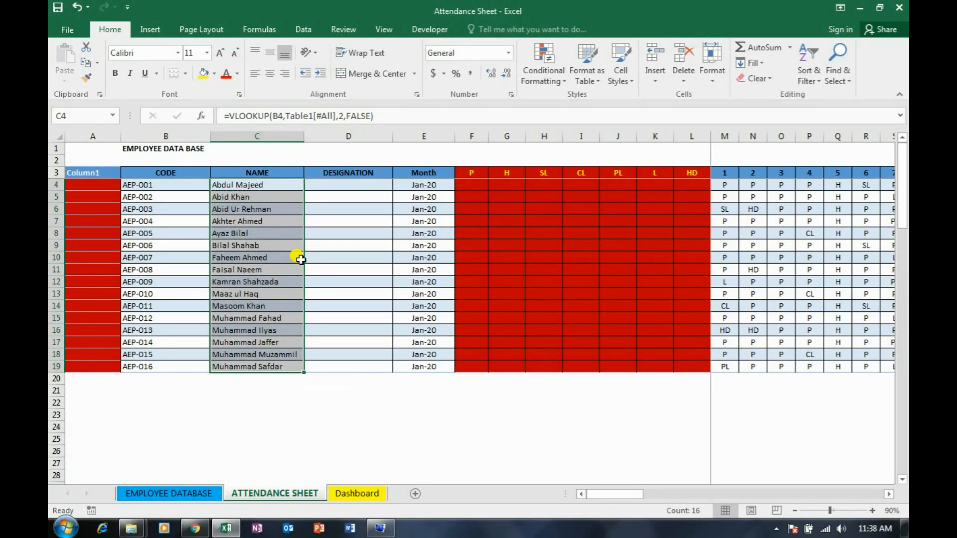
In D4, enter =VLOOKUP(B4,Table1[#All],3,FALSE) to fetch the employee's designation from the EMPLOYEE DATABASE table
left_click(368, 185)
type("=vl")
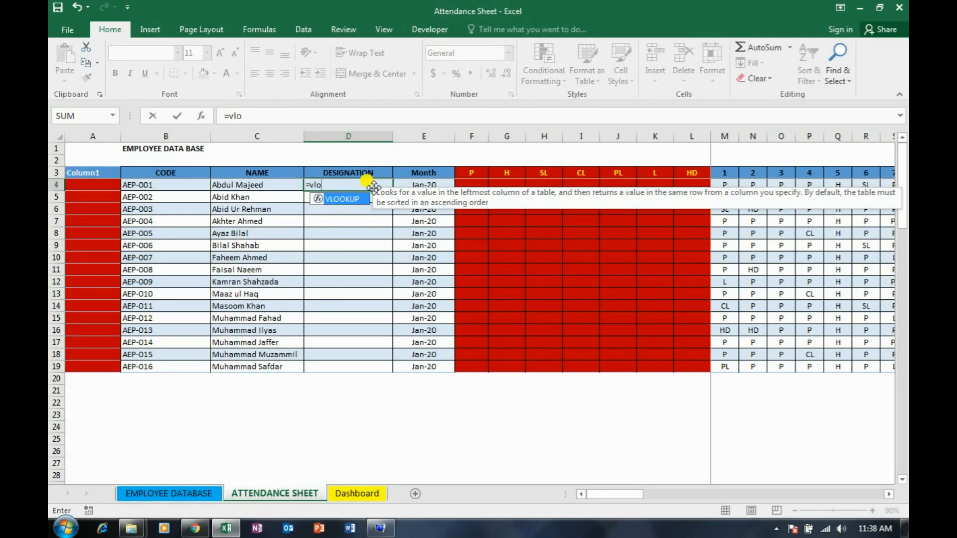
type("o")
key("Tab")
key("Left")
key("Left")
key("Left")
key("Right")
type(",")
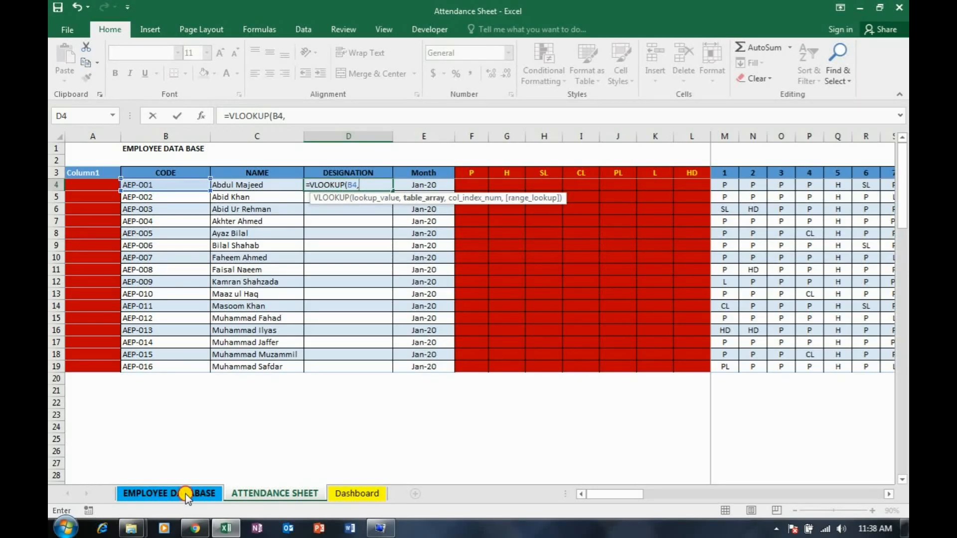
left_click(187, 492)
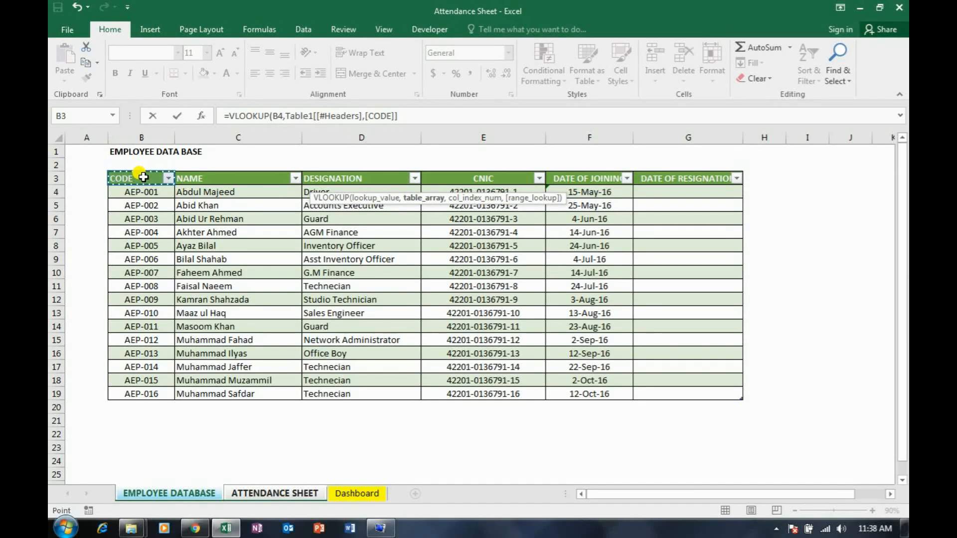
key("ctrl+shift+Right")
key("ctrl+shift+Down")
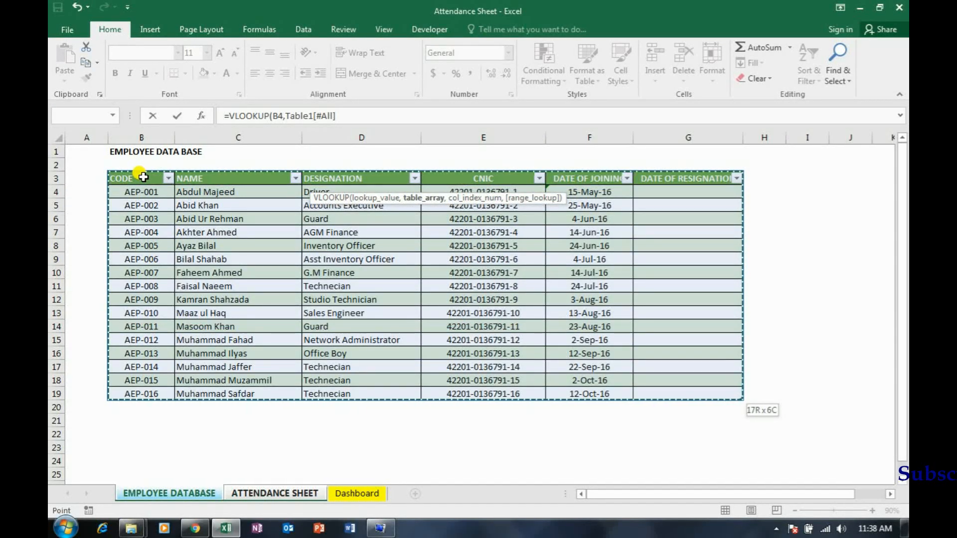
type(",3,false")
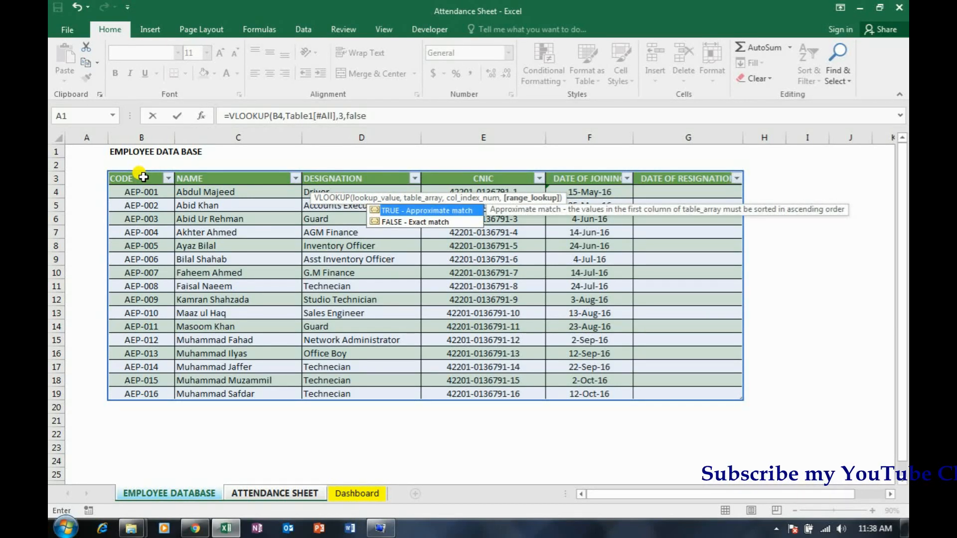
type(")")
key("Return")
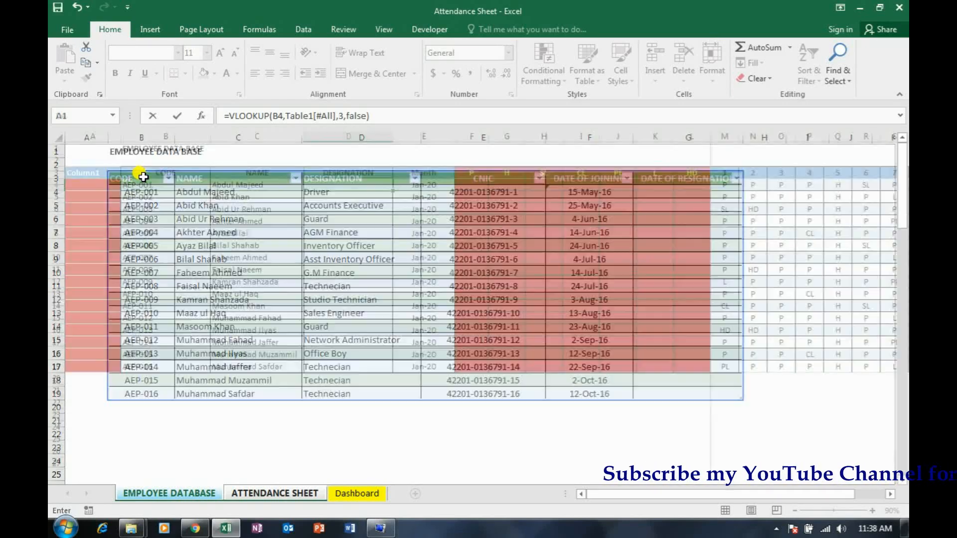
Copy the lookup in D4 and paste it as formulas only over the DESIGNATION column, D4:D19
key("Up")
key("Right")
key("Left")
key("ctrl+c")
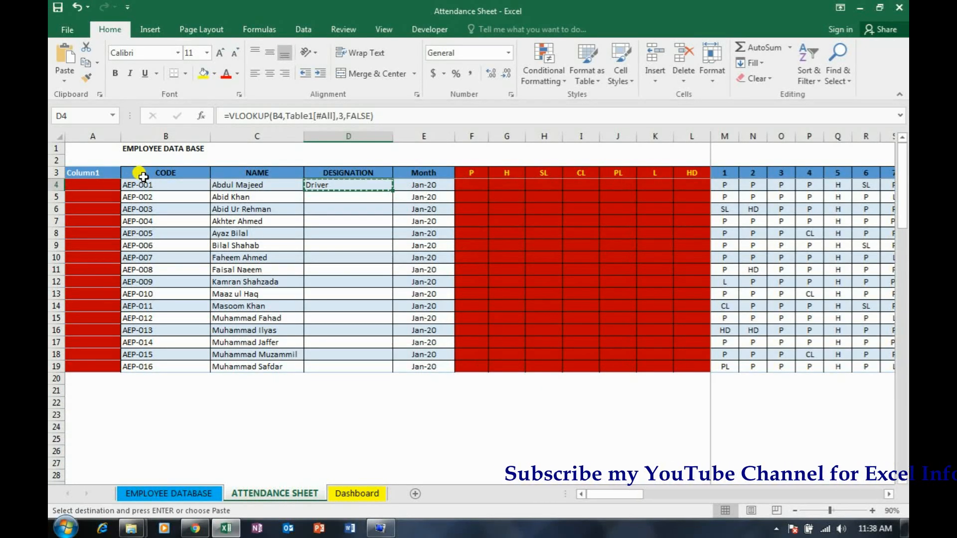
key("shift+Down")
key("shift+Down")
key("shift+Down")
key("shift+Down")
key("shift+Down")
key("shift+Down")
key("shift+Down")
key("shift+Down")
key("shift+Down")
key("shift+Down")
key("shift+Down")
key("shift+Down")
key("shift+Down")
key("shift+Down")
key("shift+Down")
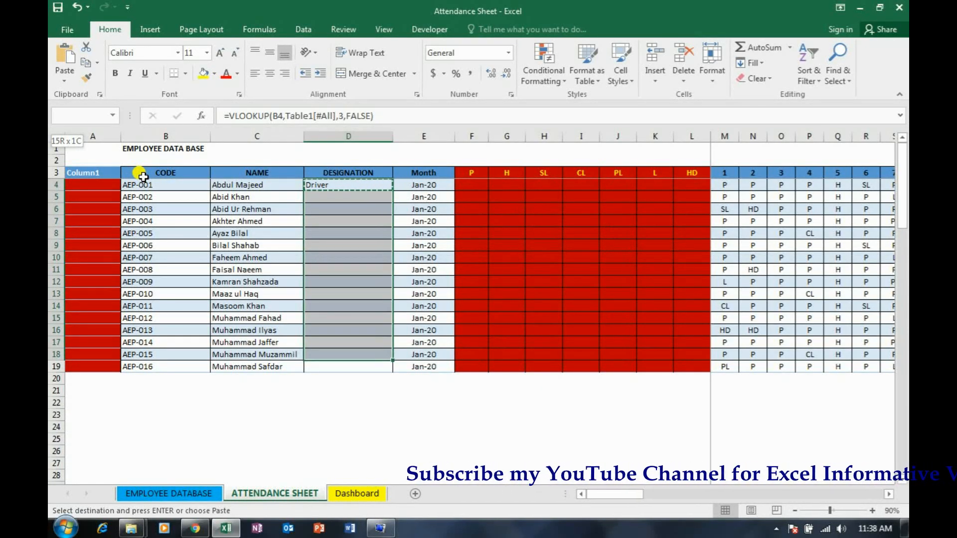
key("Menu")
key("Down")
key("Down")
key("Down")
key("Return")
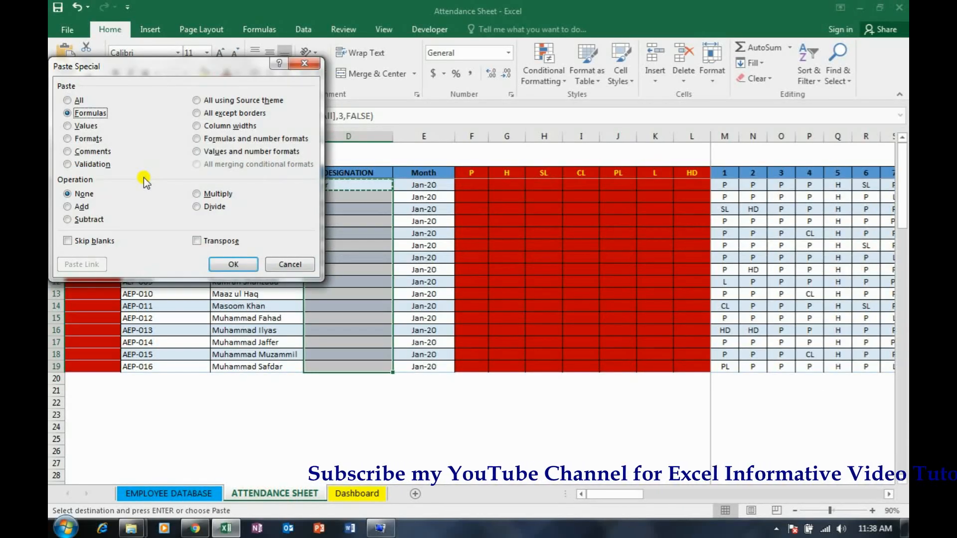
key("f")
key("Return")
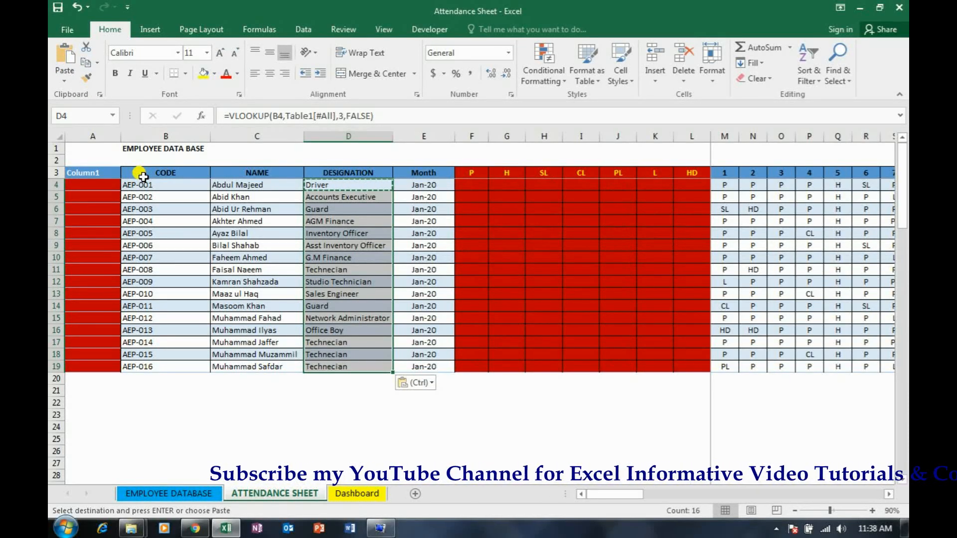
key("Escape")
Examine row 4 from the employee code through the looked-up details and the daily attendance entries, returning to day 1
key("Left")
key("Left")
key("Left")
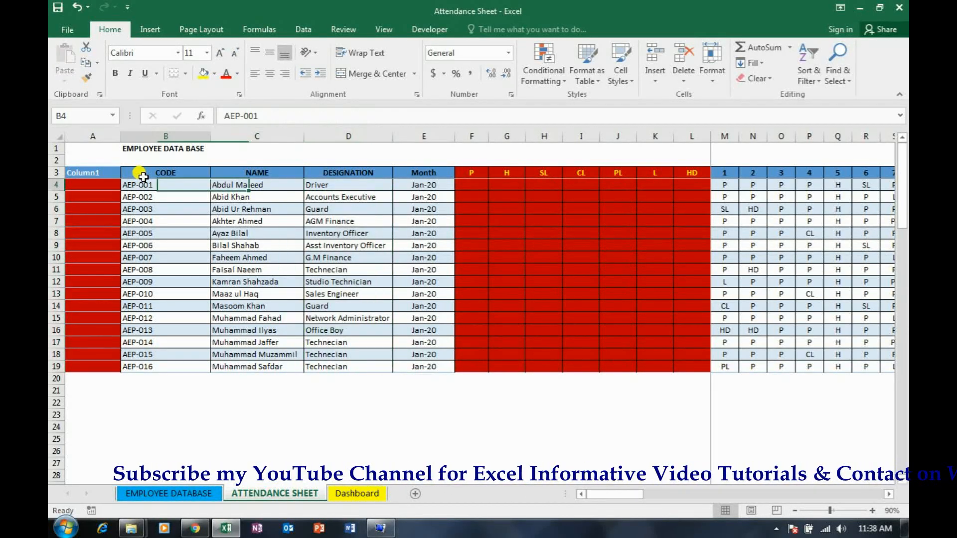
key("Right")
key("Right")
key("Right")
key("Right")
key("Right")
key("Right")
key("Right")
key("Right")
key("Right")
key("Right")
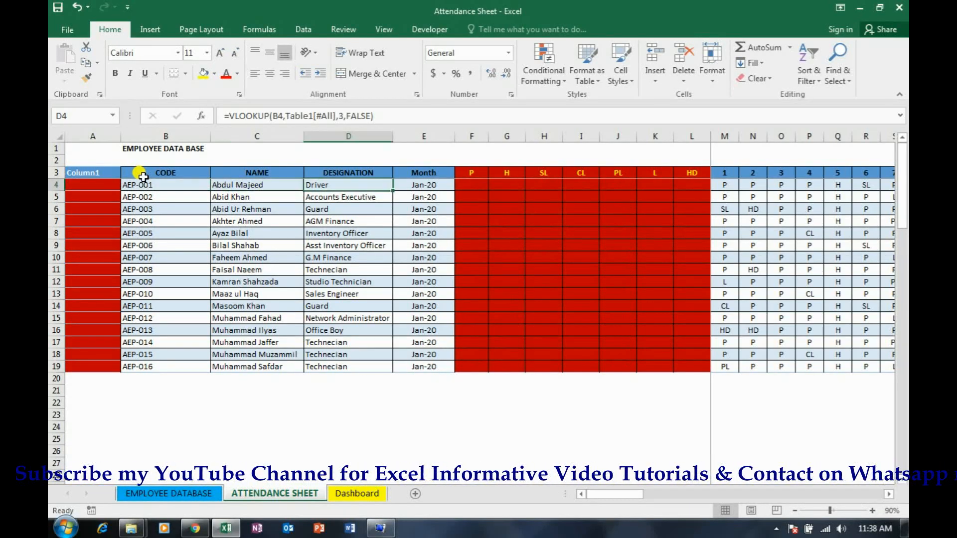
key("Right")
key("Right")
key("Right")
key("Right")
key("Right")
key("Right")
key("Right")
key("Right")
key("Right")
key("Right")
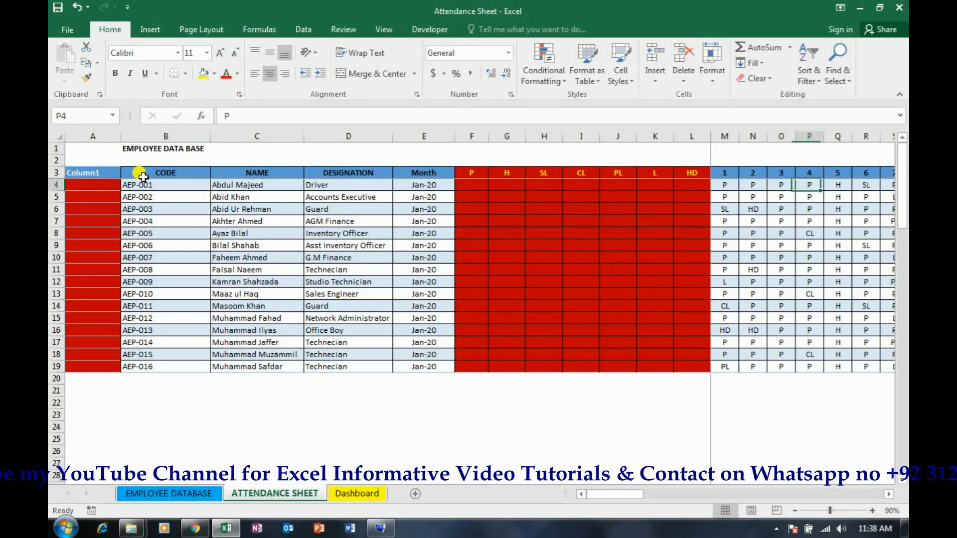
key("Right")
key("Right")
key("Right")
key("Right")
key("Right")
key("Right")
key("Right")
key("Right")
key("Right")
key("Right")
key("Right")
key("Right")
key("Right")
key("Right")
key("Right")
key("Right")
key("Right")
key("Right")
key("Right")
key("Right")
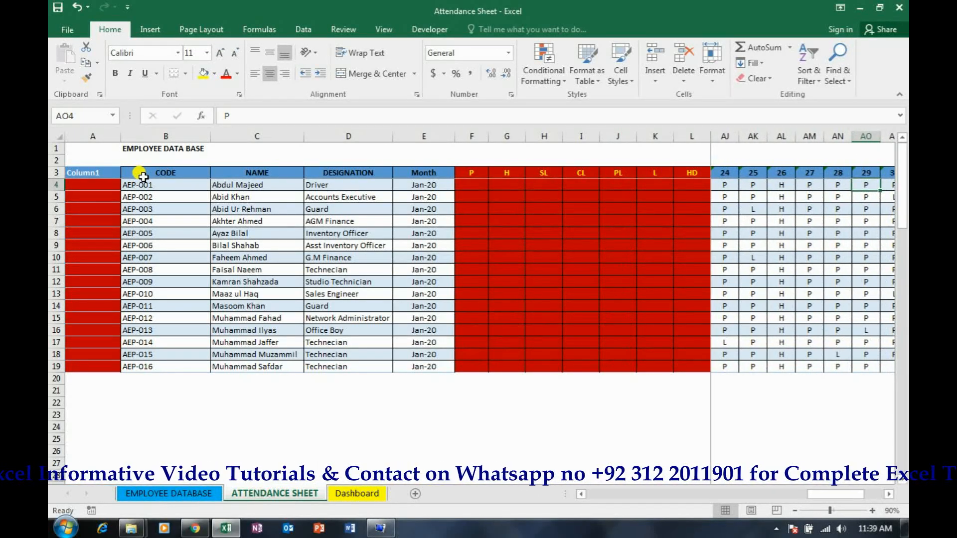
key("ctrl+Left")
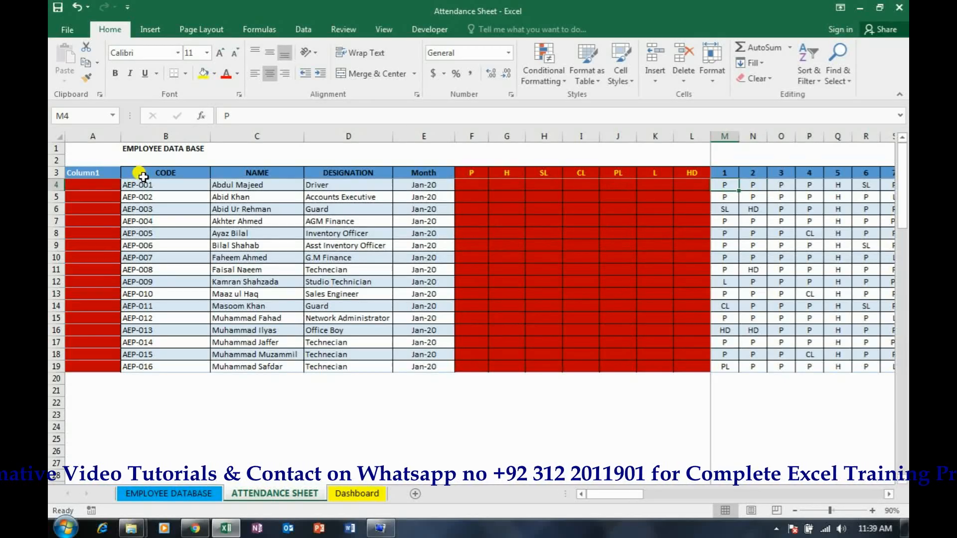
In F4, begin a COUNTIFS formula with the row's daily attendance entries, $M4:$AQ4, as the column-locked criteria range
key("Left")
key("Left")
key("Left")
key("Left")
key("Left")
key("Left")
key("Left")
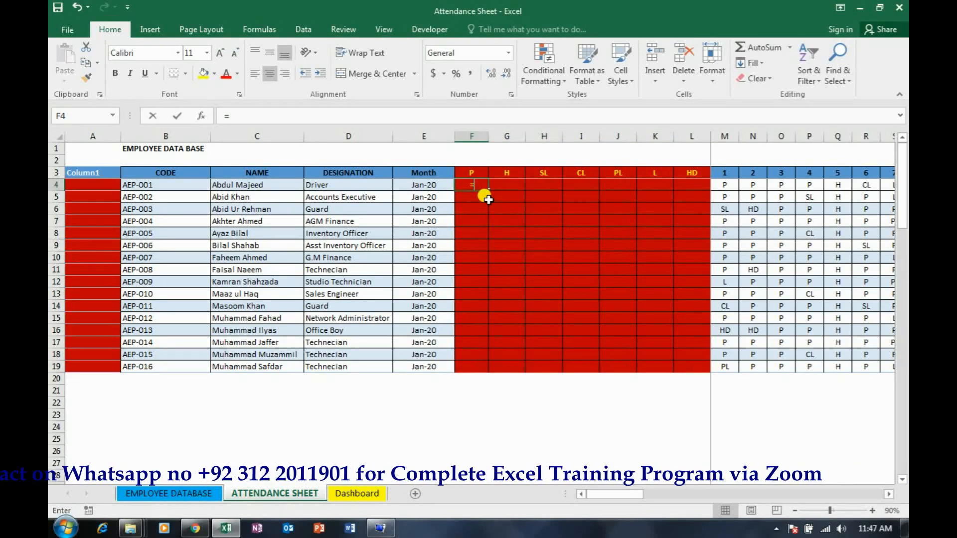
type("=COUNT")
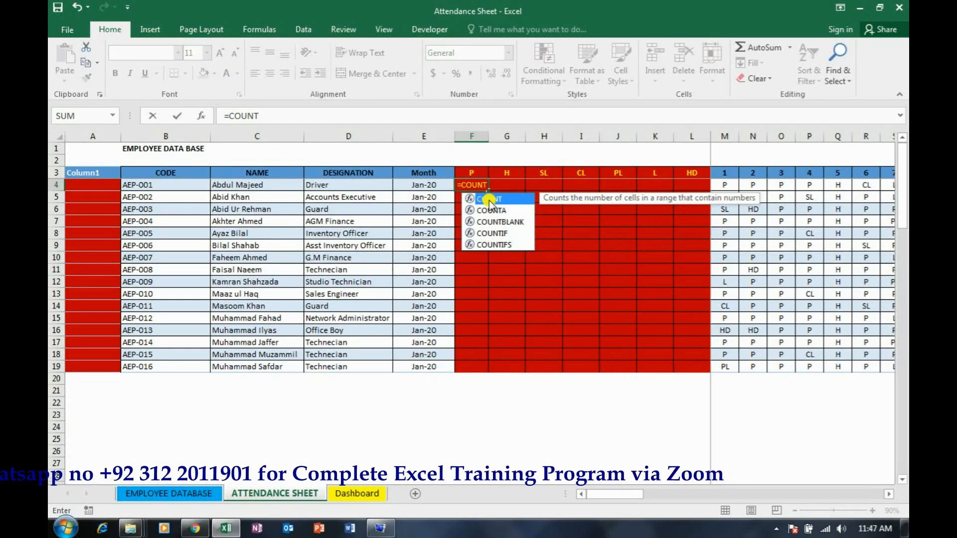
type("IFS")
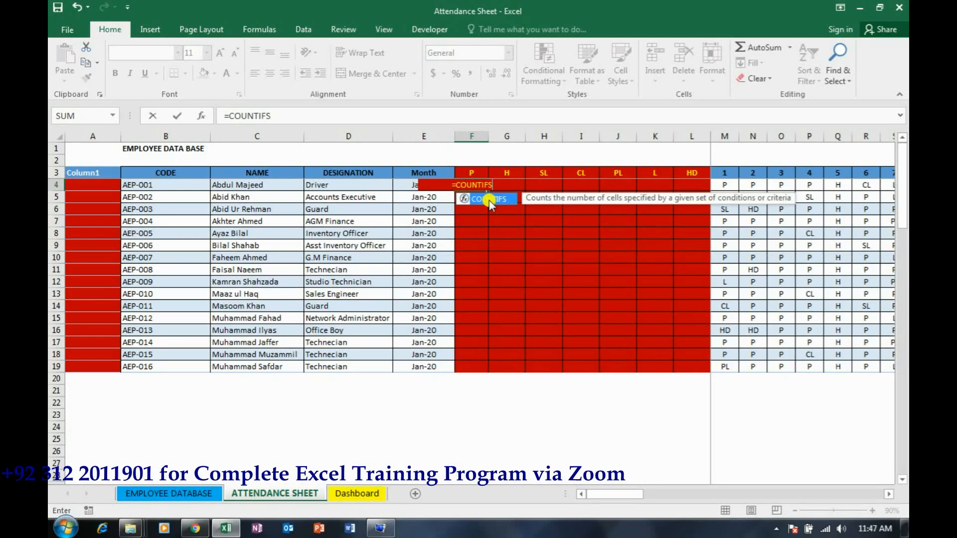
double_click(490, 199)
key("Right")
key("Right")
key("Right")
key("Right")
key("Right")
key("Right")
key("Right")
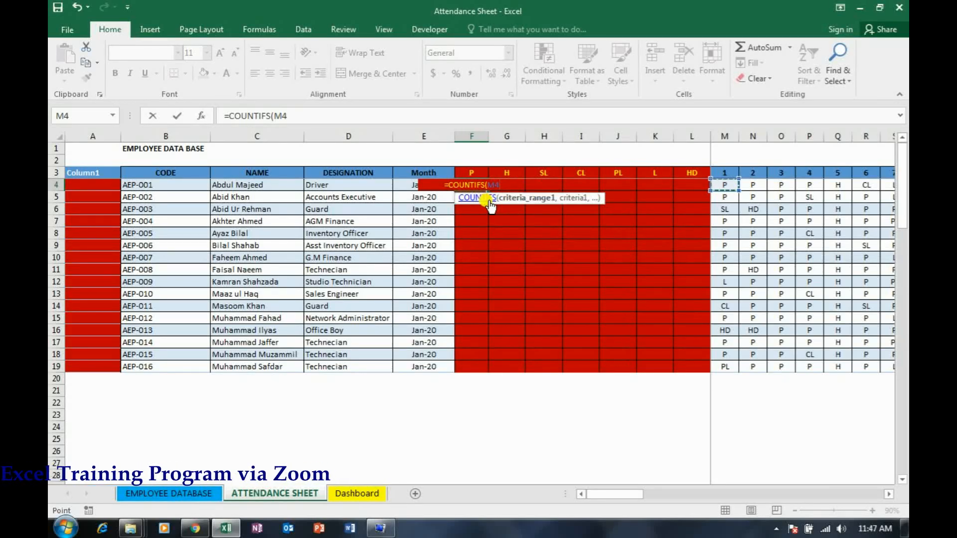
key("ctrl+shift+Right")
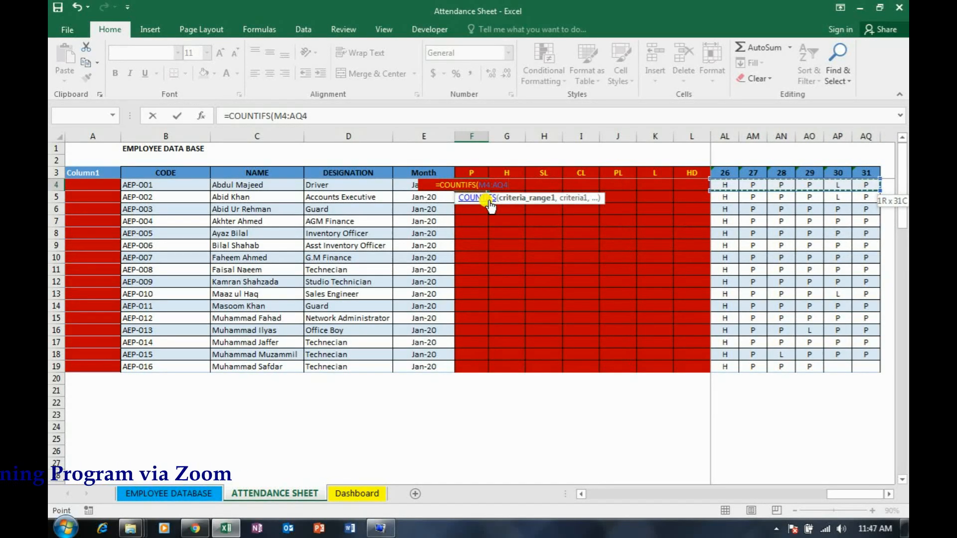
key("F4")
key("F4")
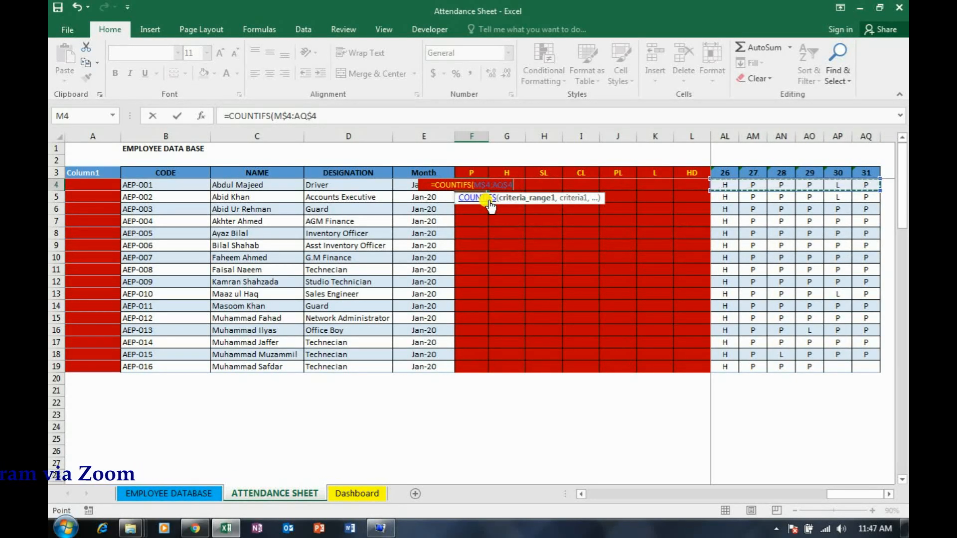
key("F4")
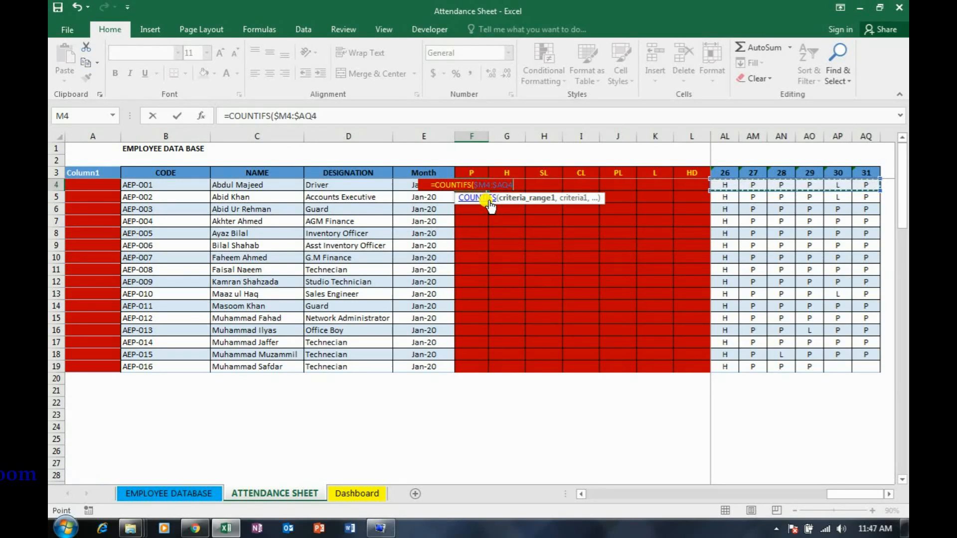
Complete the COUNTIFS formula in F4 with the row-locked header F$3 as its criterion
type(",")
key("Up")
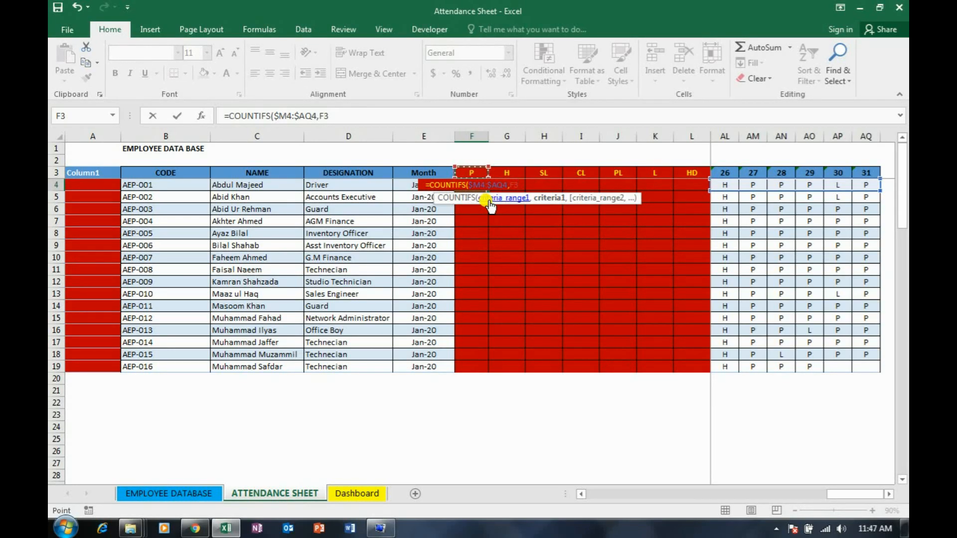
key("F4")
key("F4")
type(")")
key("ctrl+Return")
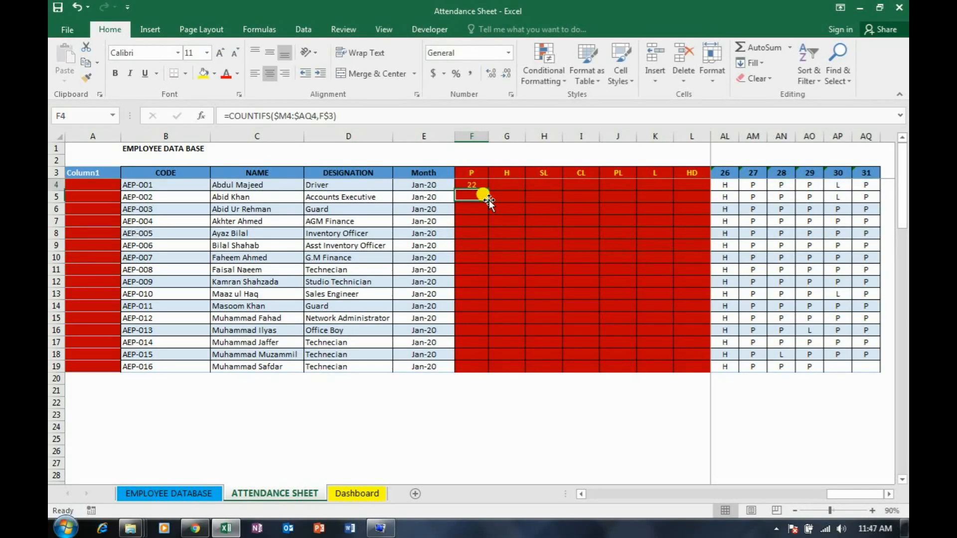
Copy the COUNTIFS formula in F4 across row 4 through the HD column, F4:L4
key("ctrl+c")
key("shift+Right")
key("shift+Right")
key("shift+Right")
key("shift+Right")
key("shift+Right")
key("shift+Right")
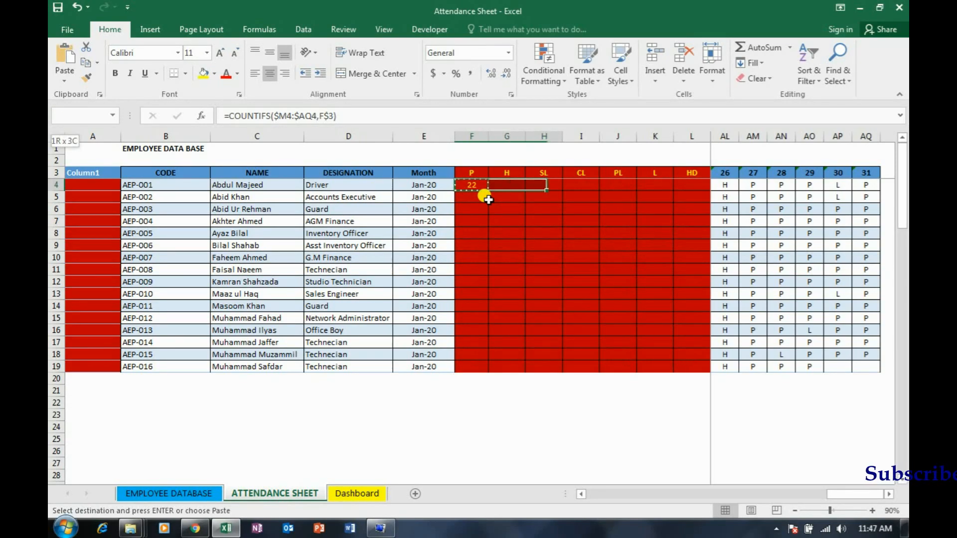
key("ctrl+v")
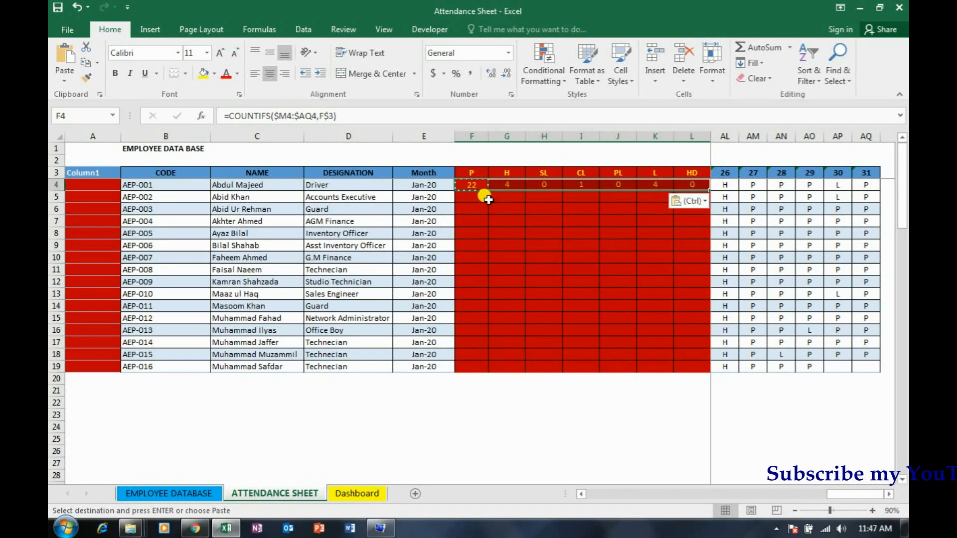
key("Escape")
Copy the row 4 attendance counts in F4:L4 and paste them down over F4:L19 for all employees
key("shift+Right")
key("Left")
key("Right")
key("Right")
key("Left")
key("shift+Right")
key("shift+Right")
key("shift+Right")
key("shift+Right")
key("shift+Right")
key("shift+Right")
key("ctrl+c")
key("shift+Down")
key("shift+Down")
key("shift+Down")
key("shift+Down")
key("shift+Down")
key("shift+Down")
key("shift+Down")
key("shift+Down")
key("shift+Down")
key("shift+Down")
key("shift+Down")
key("shift+Down")
key("shift+Down")
key("shift+Down")
key("shift+Down")
key("shift+Down")
key("shift+Down")
key("shift+Up")
key("shift+Up")
key("ctrl+v")
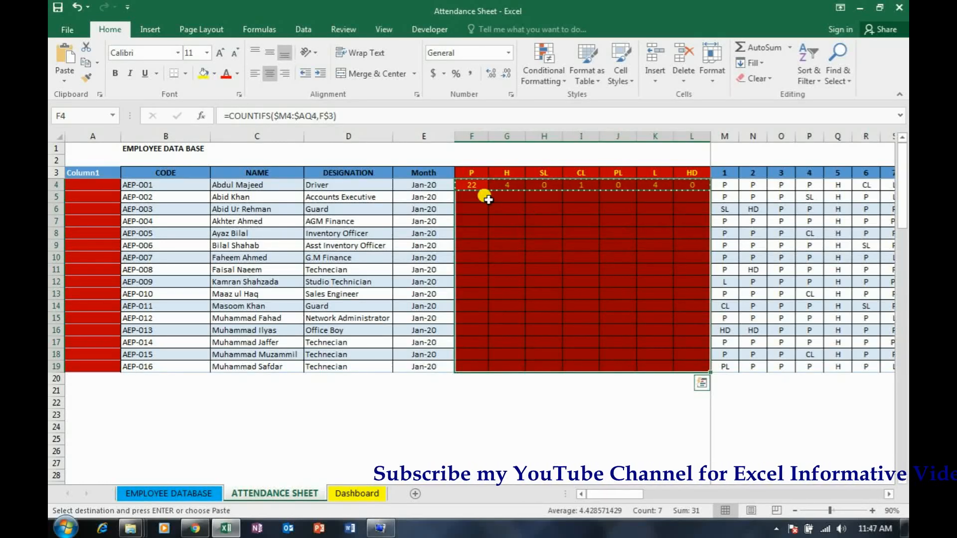
key("Escape")
Examine the COUNTIFS formulas in row 4 across the attendance code columns from P to L
key("Right")
key("Right")
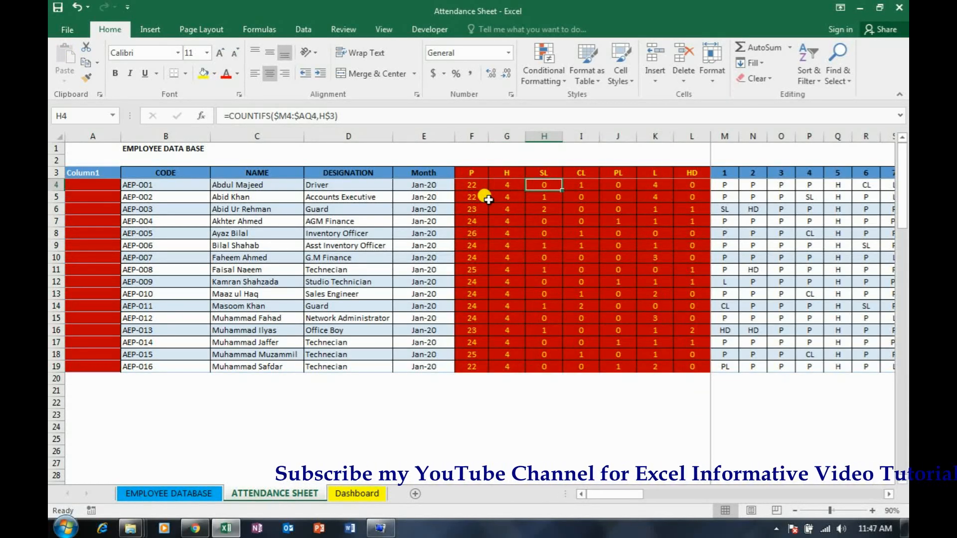
key("Left")
key("Left")
key("Left")
key("Left")
key("Left")
key("Right")
key("Right")
key("Right")
key("Right")
key("Right")
key("Right")
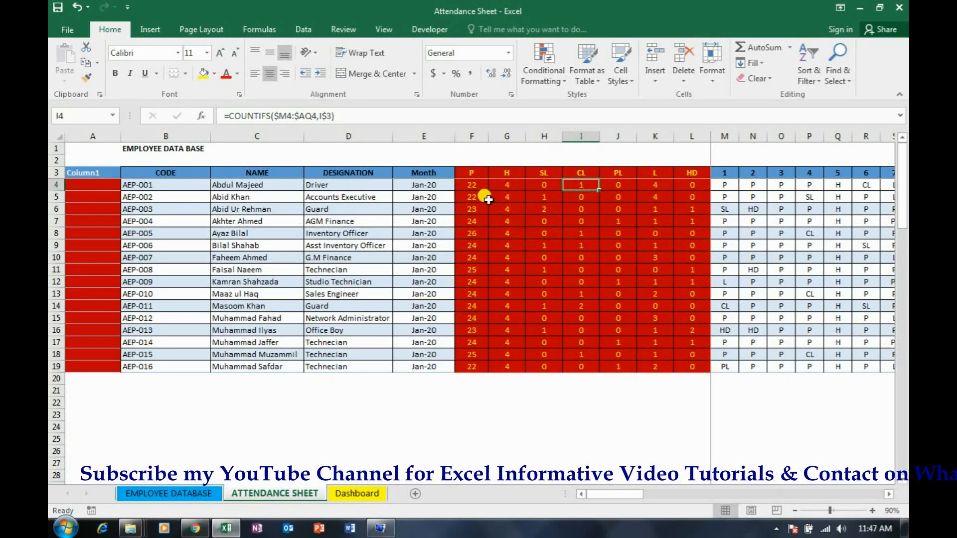
key("Left")
key("Left")
key("Left")
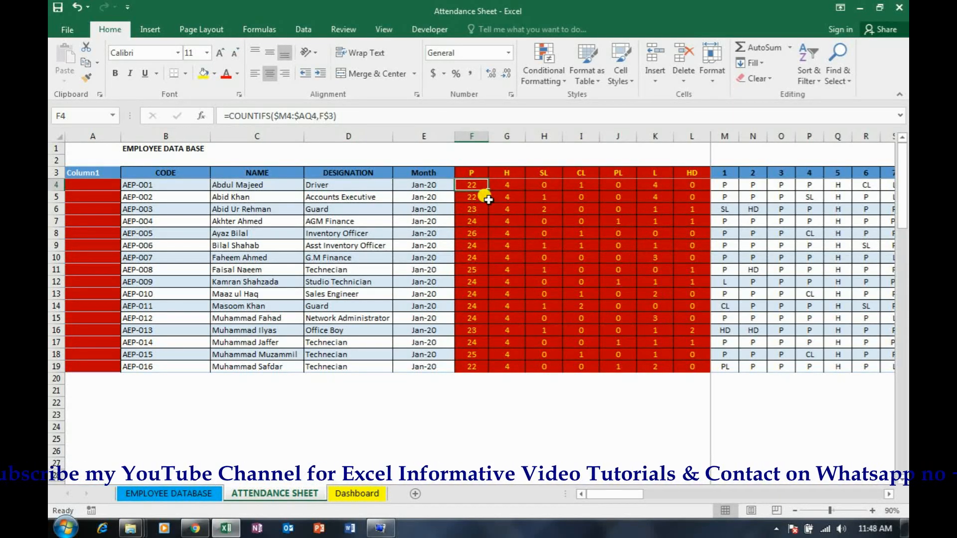
key("Right")
key("Right")
key("Right")
key("Right")
key("Right")
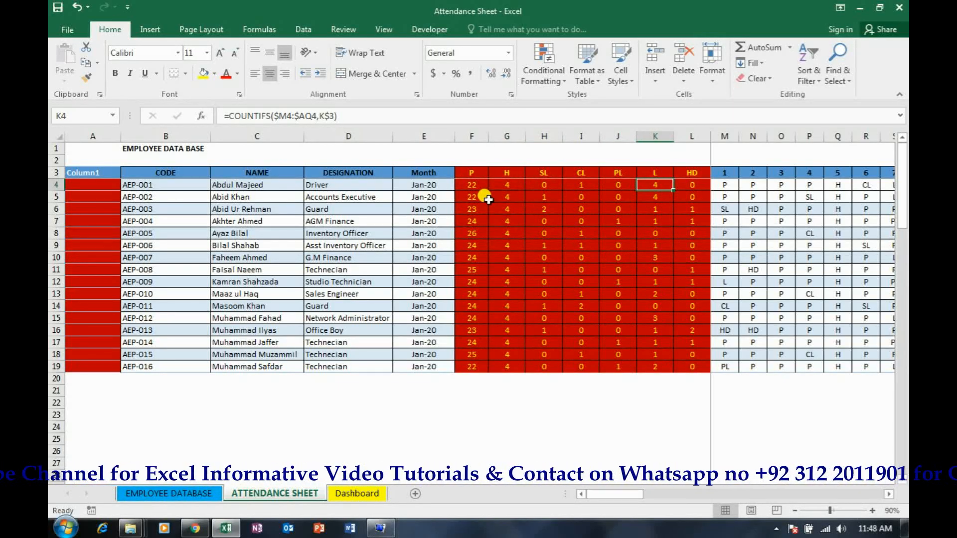
Check the copied counts and daily entries in row 9, returning to the P count in F4
key("Down")
key("Down")
key("Down")
key("Down")
key("Down")
key("Right")
key("Right")
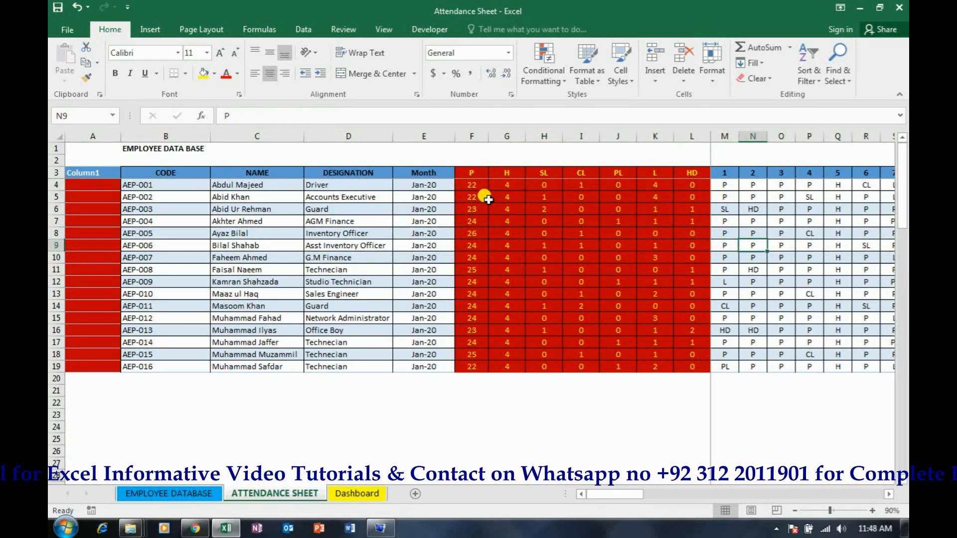
key("Left")
key("Left")
key("Left")
key("Left")
key("Left")
key("Left")
key("Left")
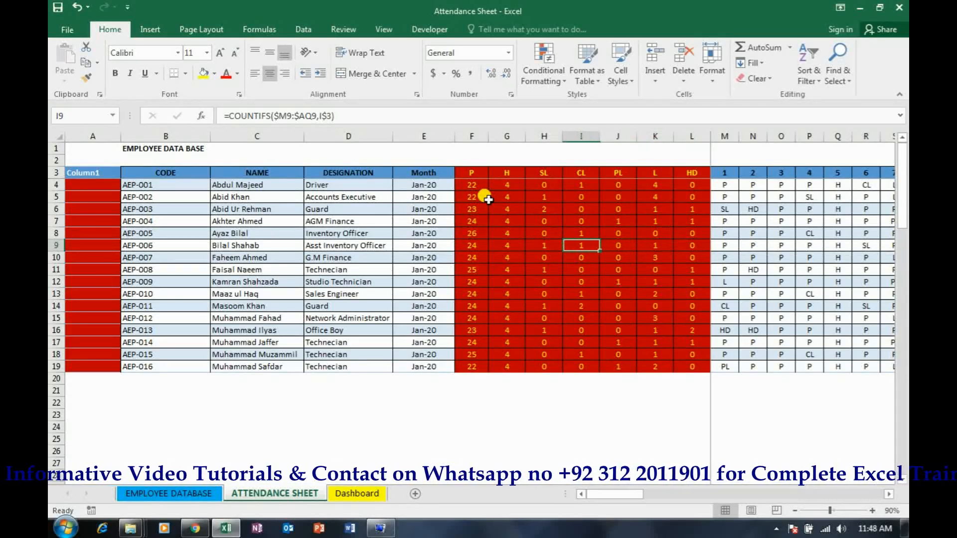
key("Up")
key("Up")
key("Up")
key("Up")
Rename the Column1 header in A3 to CODE
key("Up")
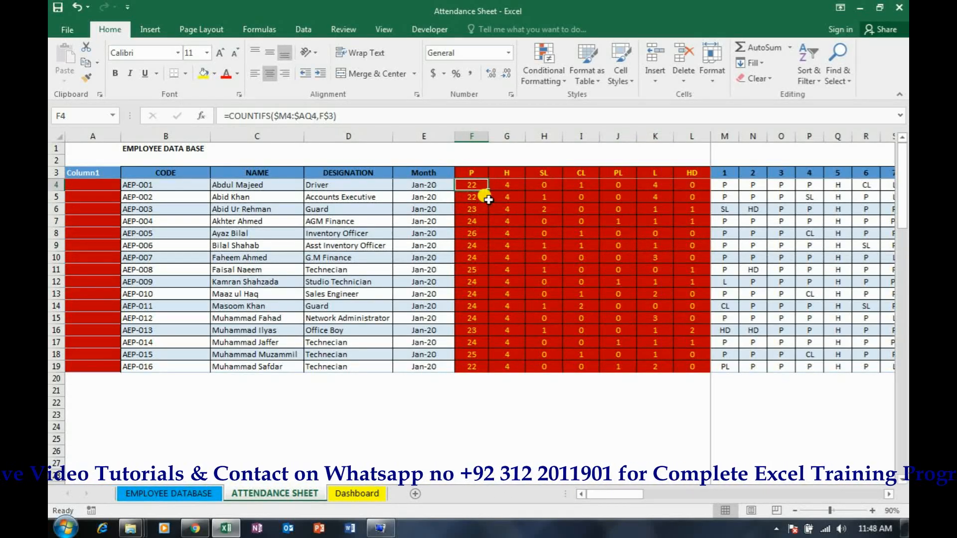
key("Left")
key("Left")
key("Left")
key("Left")
key("Left")
key("Up")
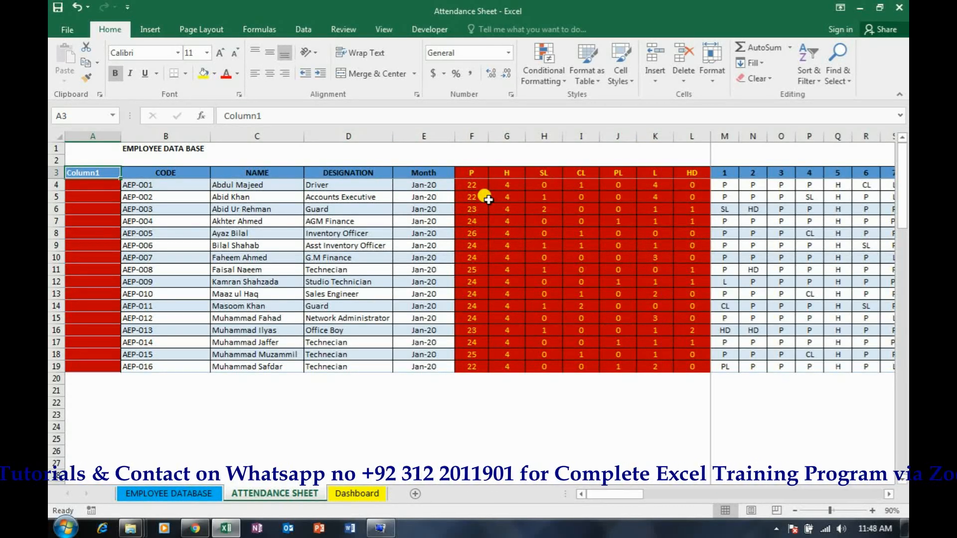
type("code")
type("ODE")
key("Return")
key("Up")
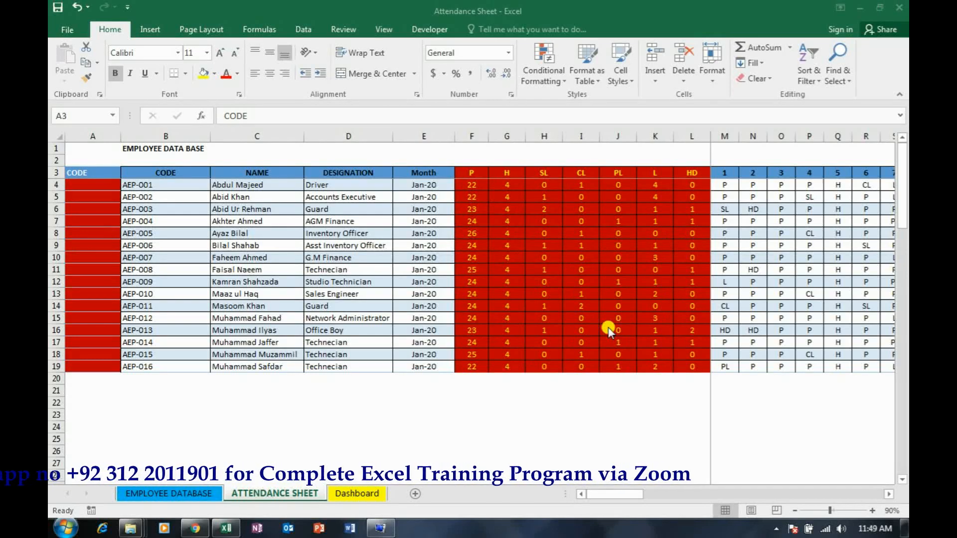
Widen columns A and B, making the helper CODE column A wide enough for a long formula
left_click(140, 221)
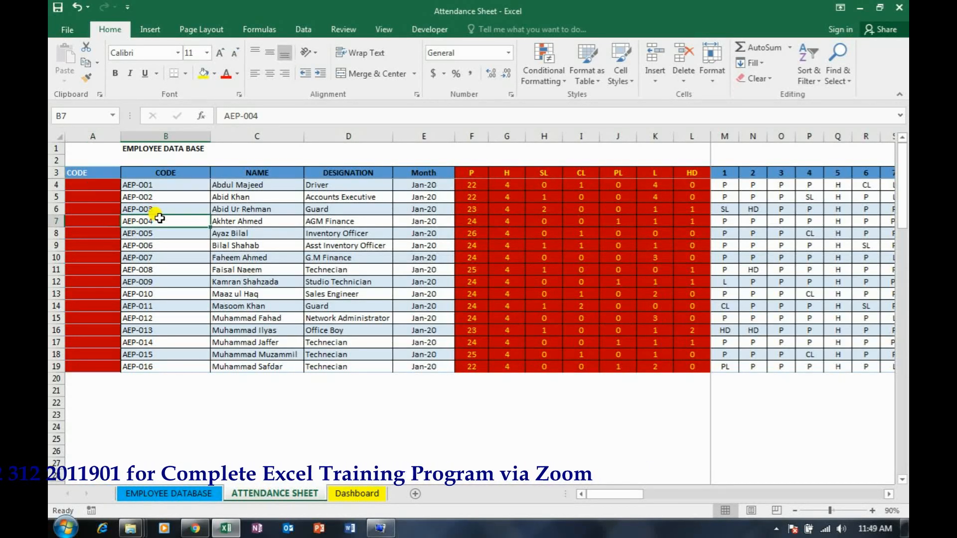
left_click_drag(123, 140, 278, 140)
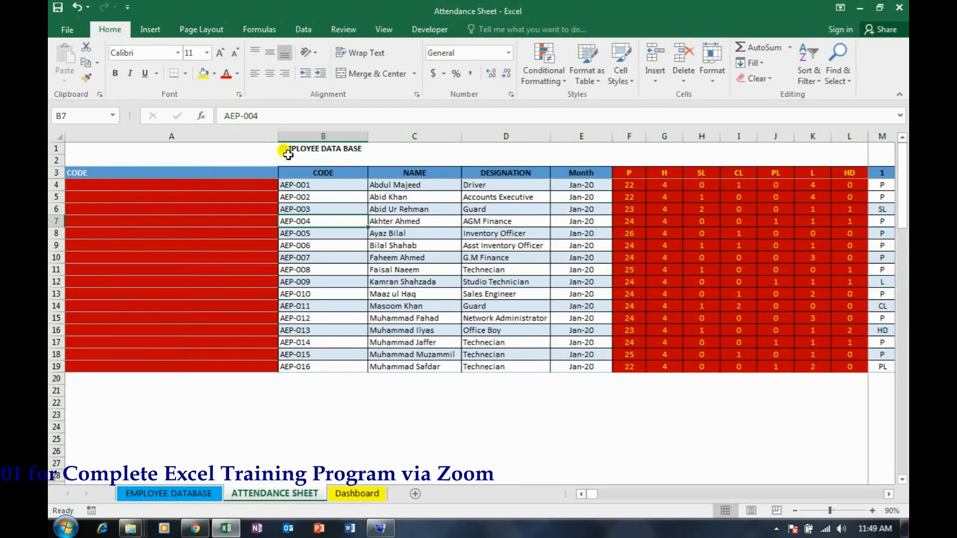
left_click_drag(368, 137, 414, 136)
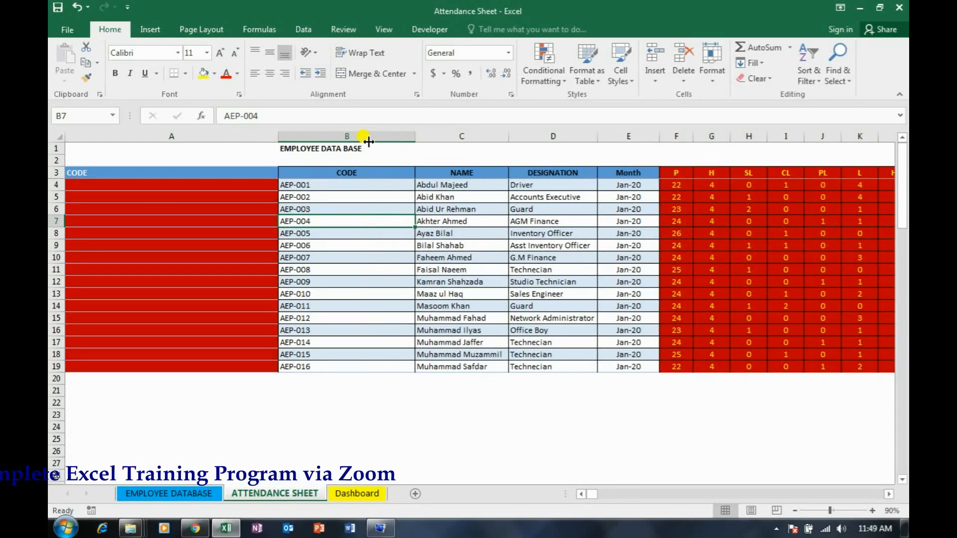
left_click_drag(279, 139, 312, 139)
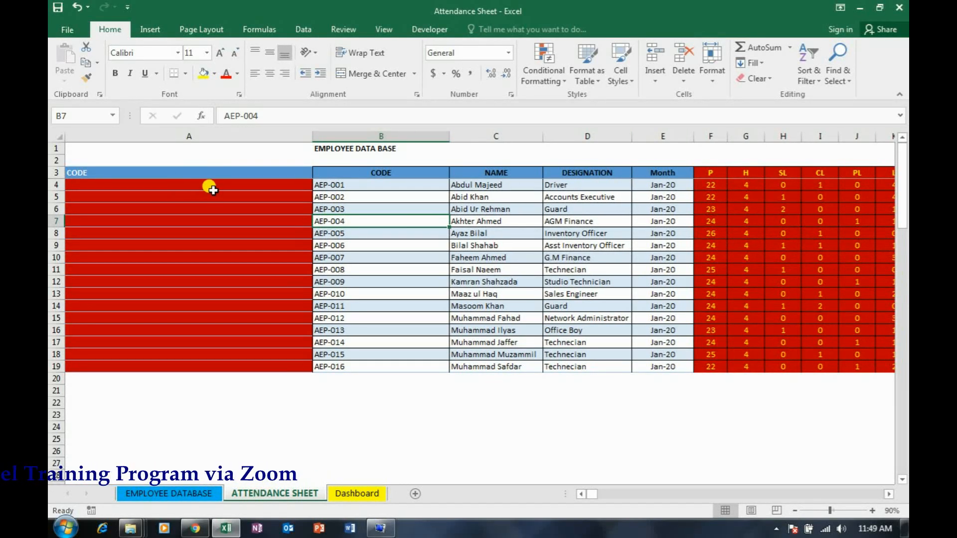
Start the helper code formula in A4 with an IF test for non-blank B4 and a COUNTIFS as its true value: =IF(B4<>"",COUNTIFS(
left_click(207, 186)
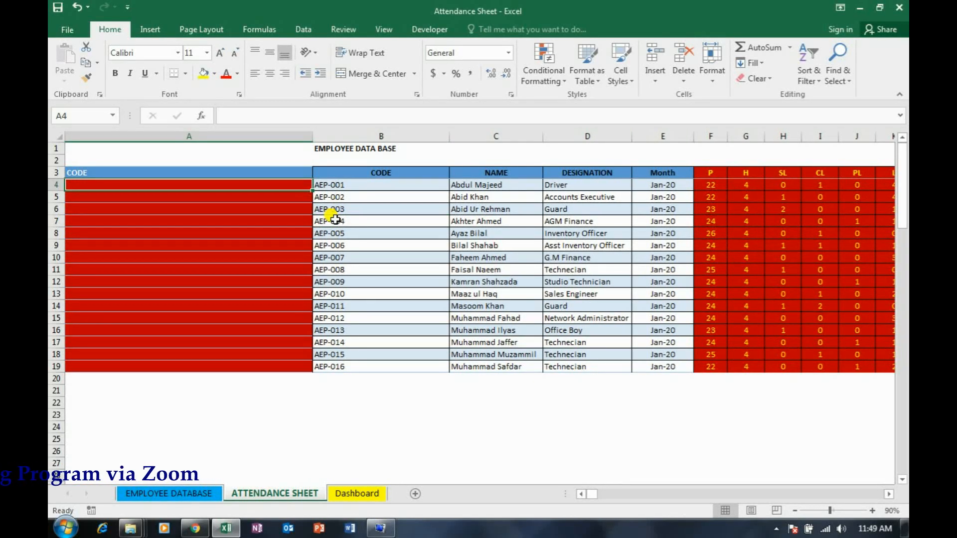
type("=IF(")
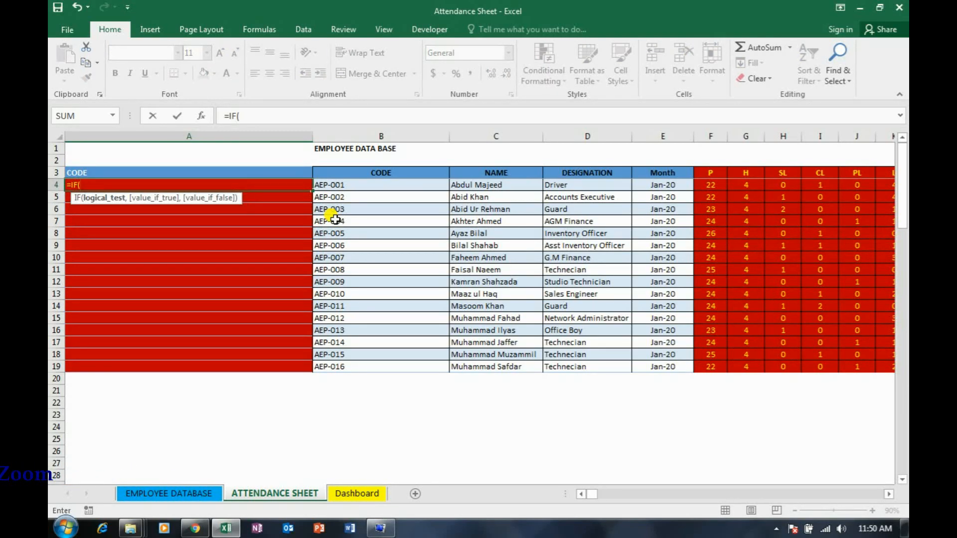
key("Right")
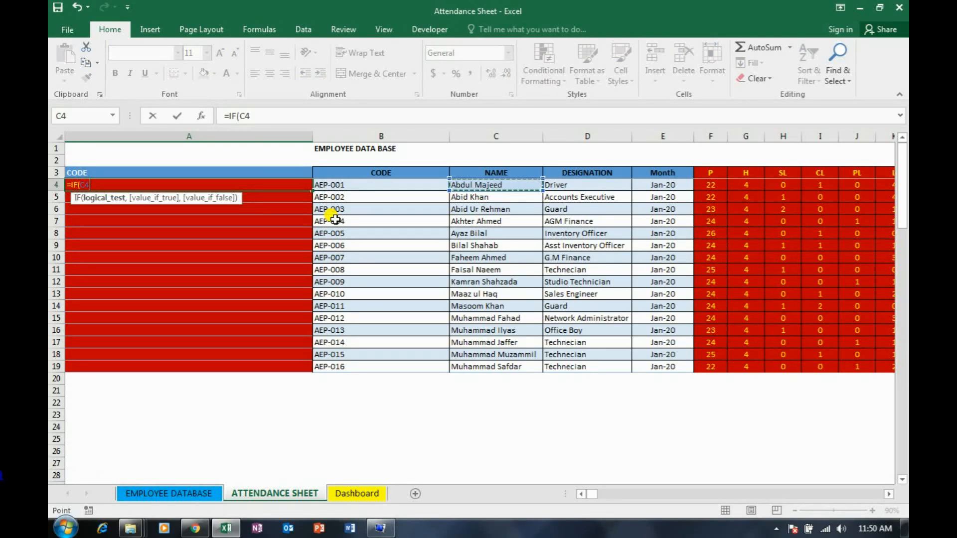
type("<>")
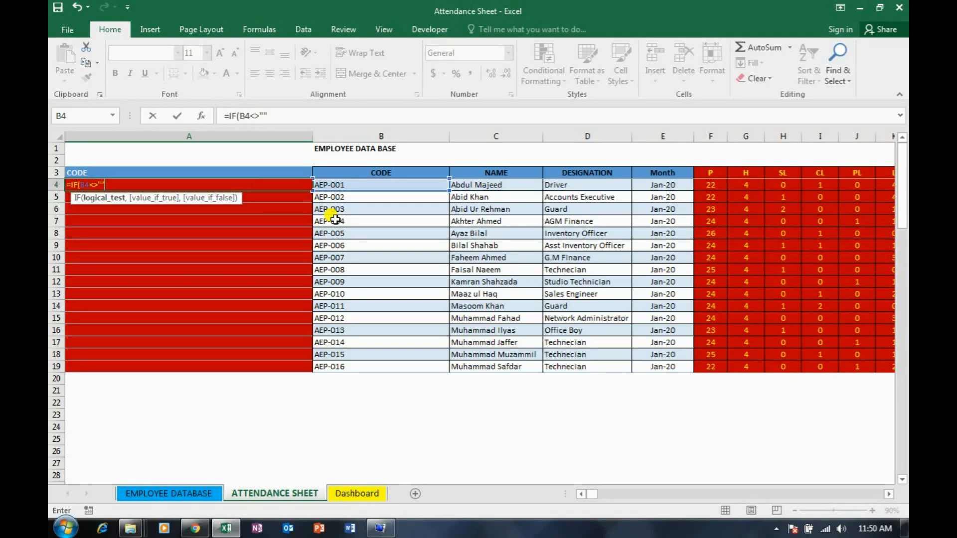
type("\"\",COUNTIFS")
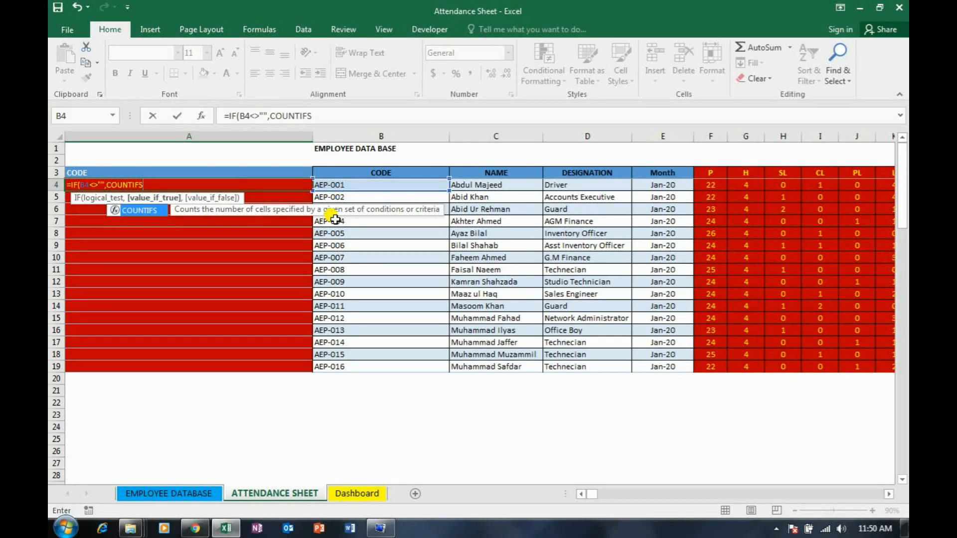
type("(")
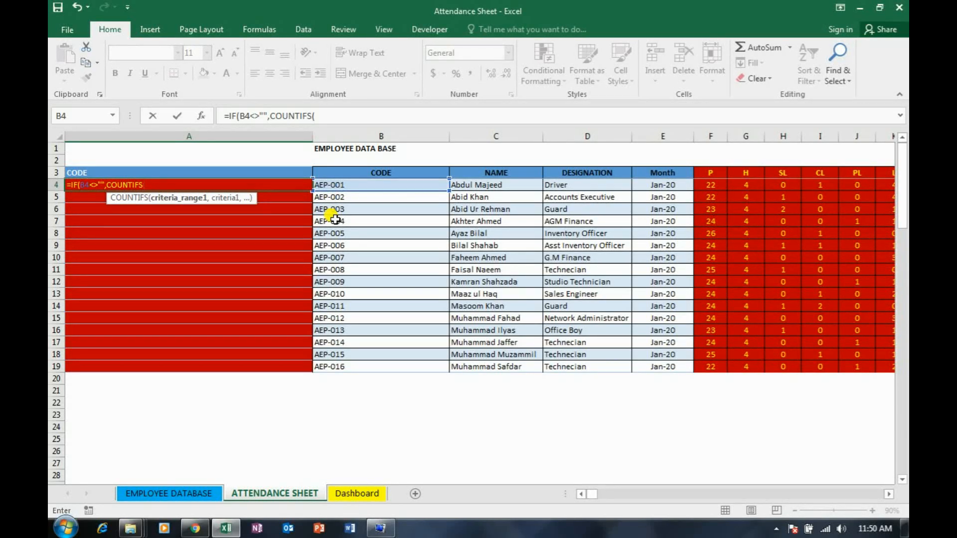
Give the COUNTIFS in A4's formula the expanding range $B$4:B4 with an absolute start and the criterion B4
key("Right")
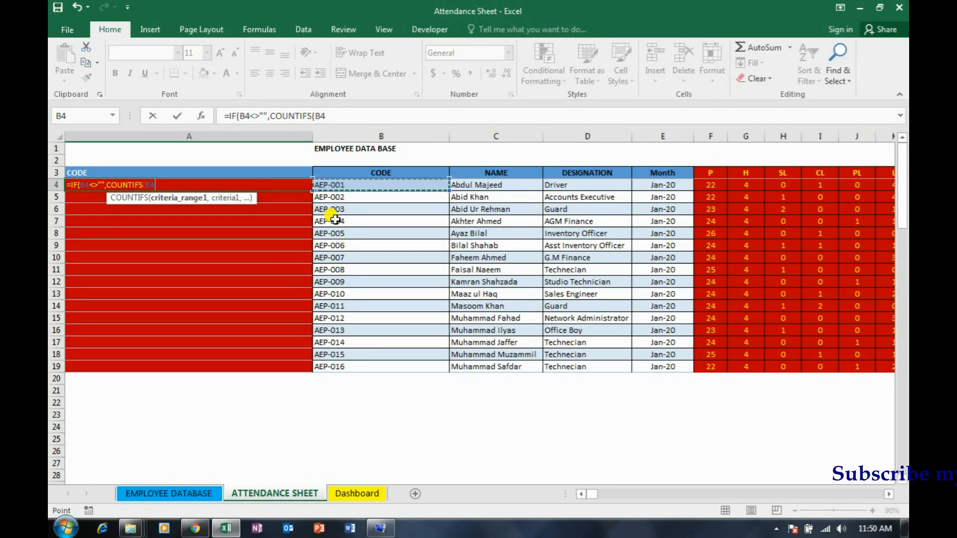
key("F8")
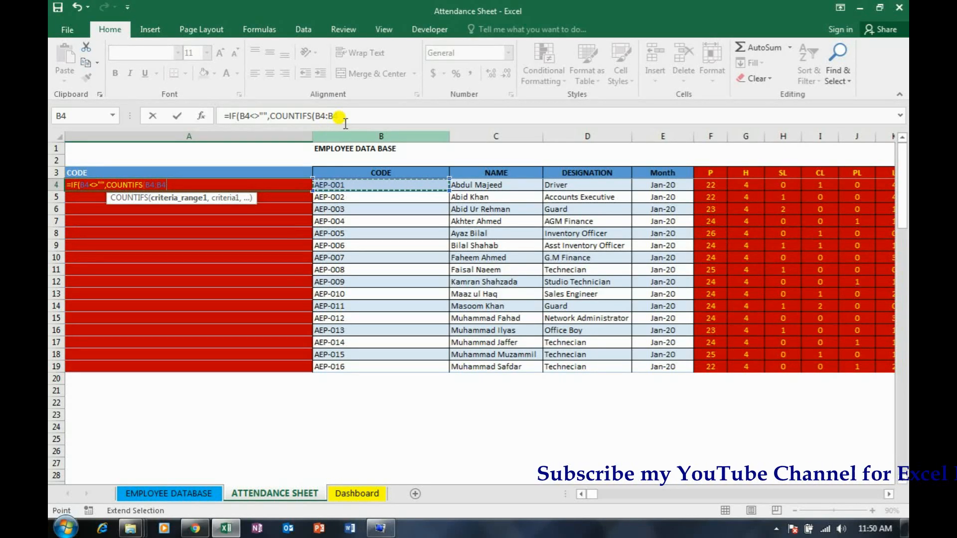
left_click(322, 117)
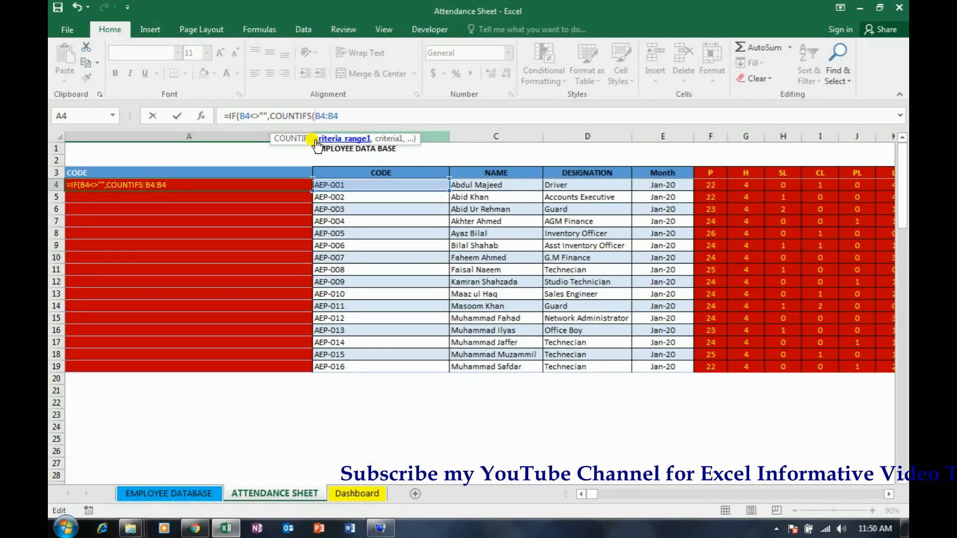
key("F4")
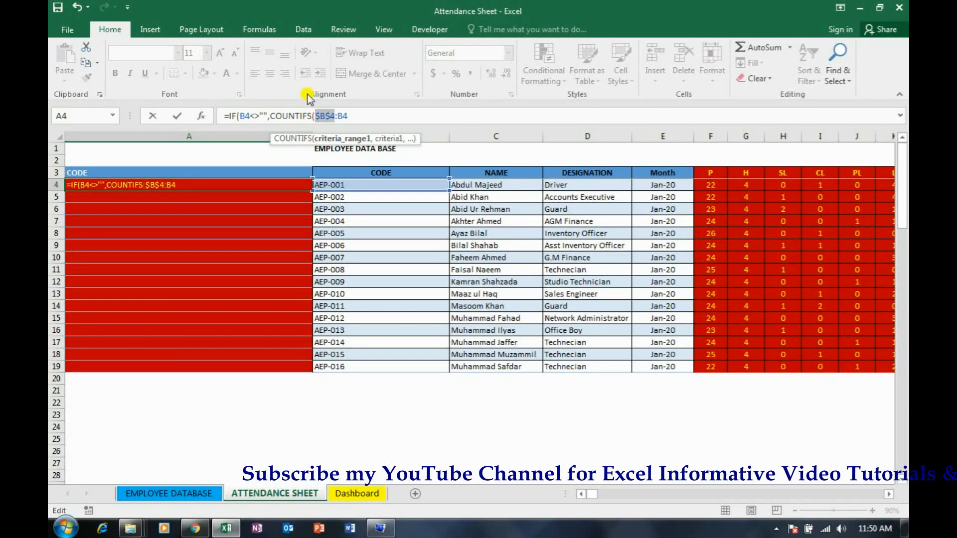
left_click(352, 116)
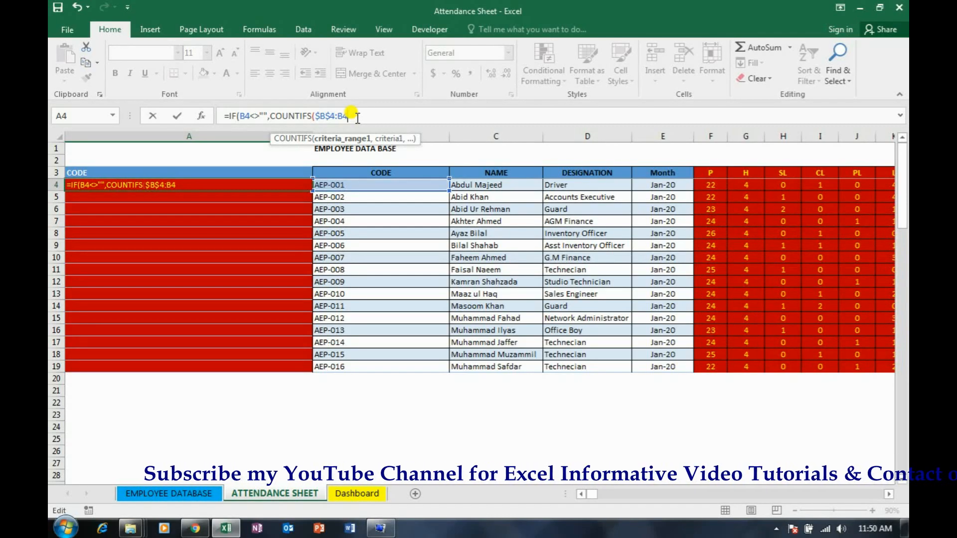
type(",")
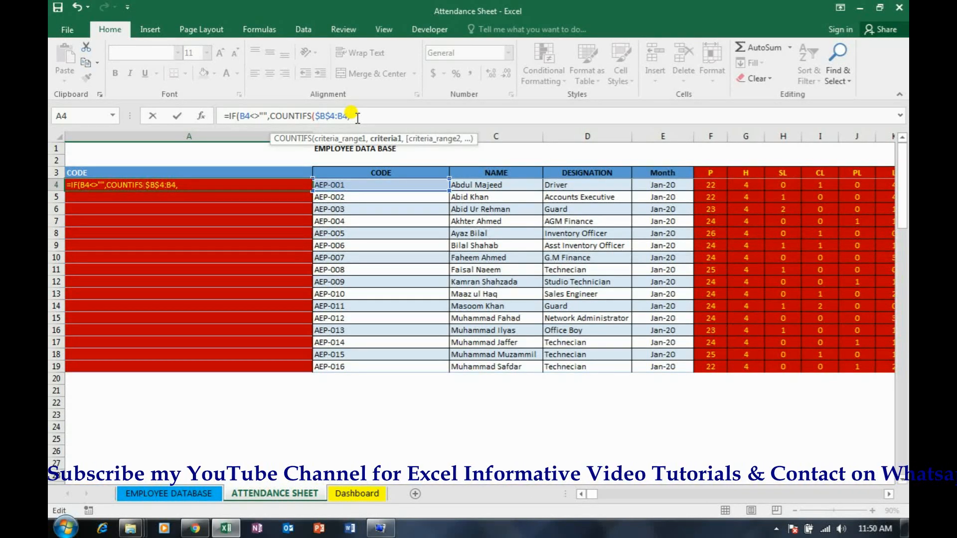
key("Right")
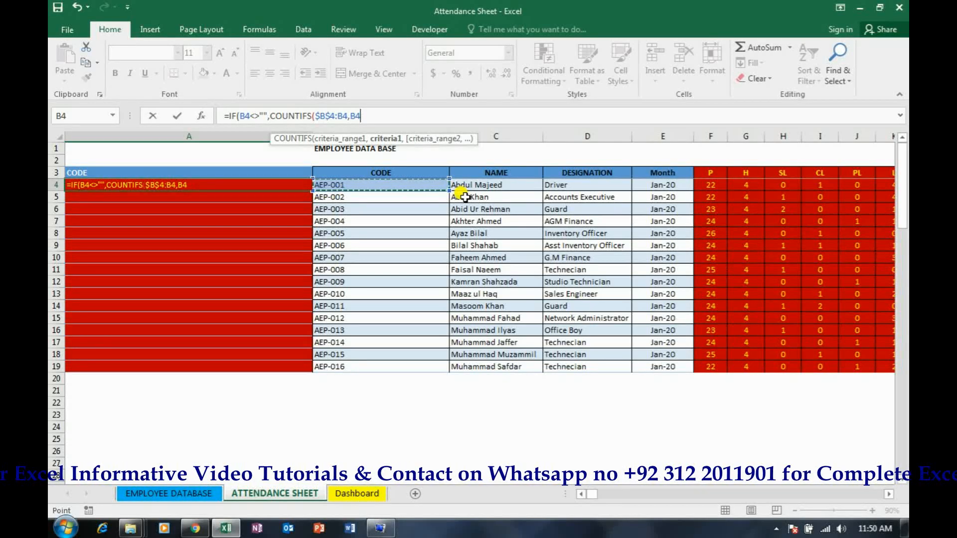
type(")")
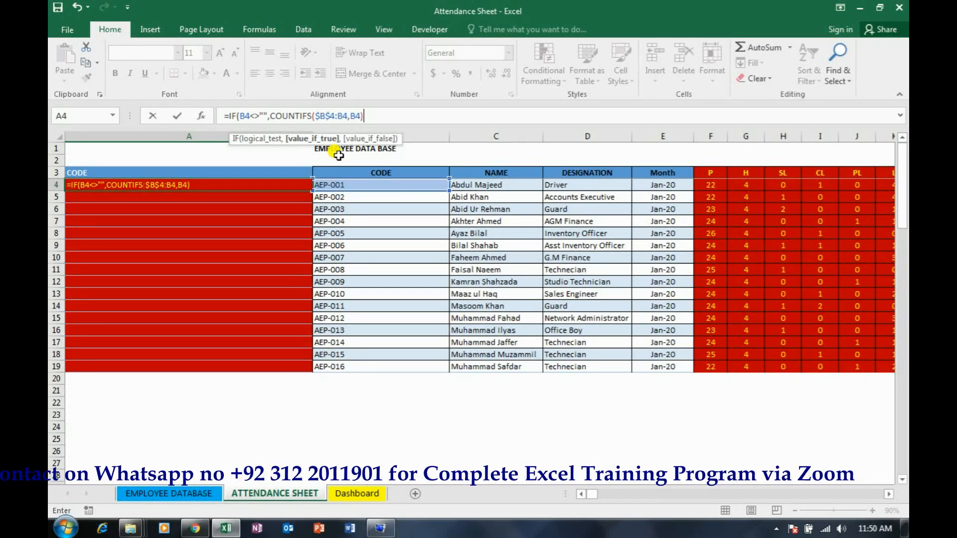
Finish A4's formula with an empty string as the false value, then append a hyphen and the employee code using &"-"&B4
type(",")
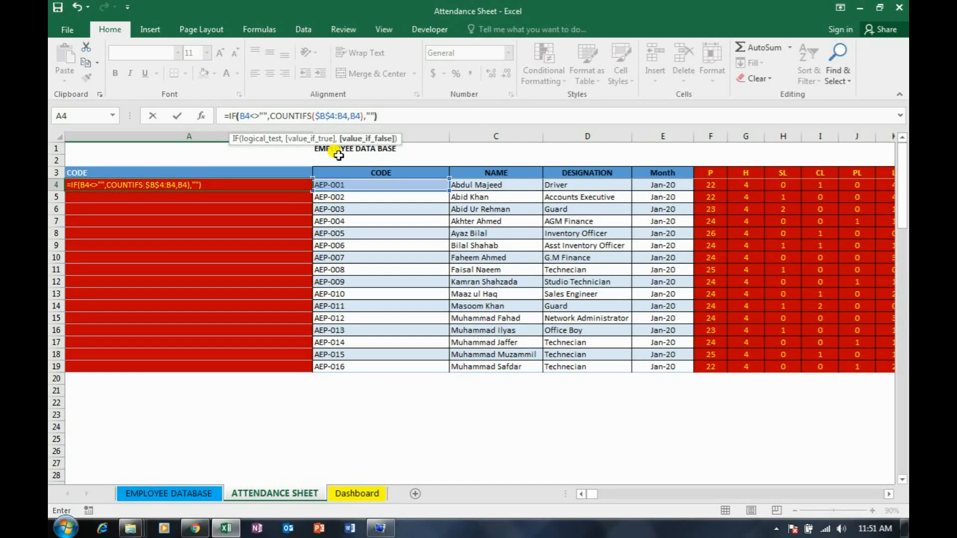
type(")&")
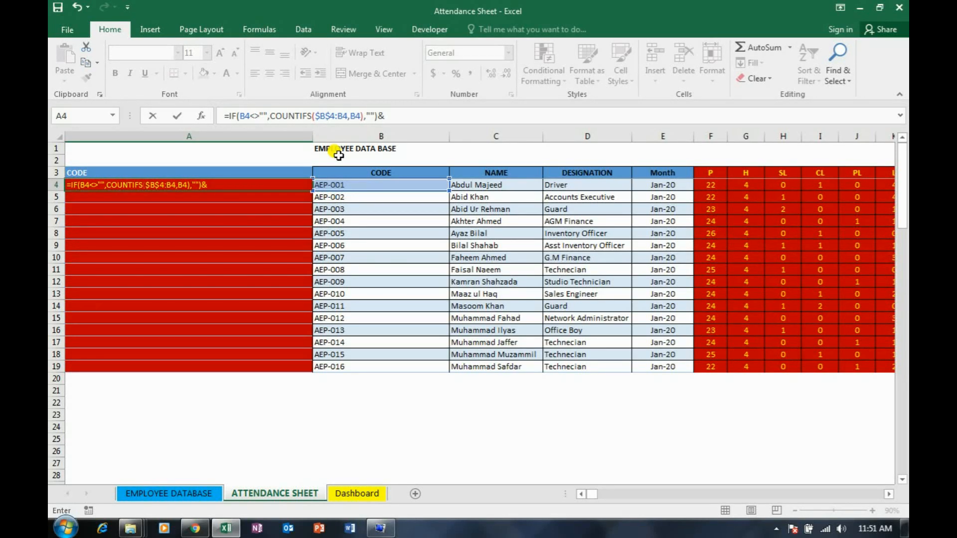
type("\"-\"&")
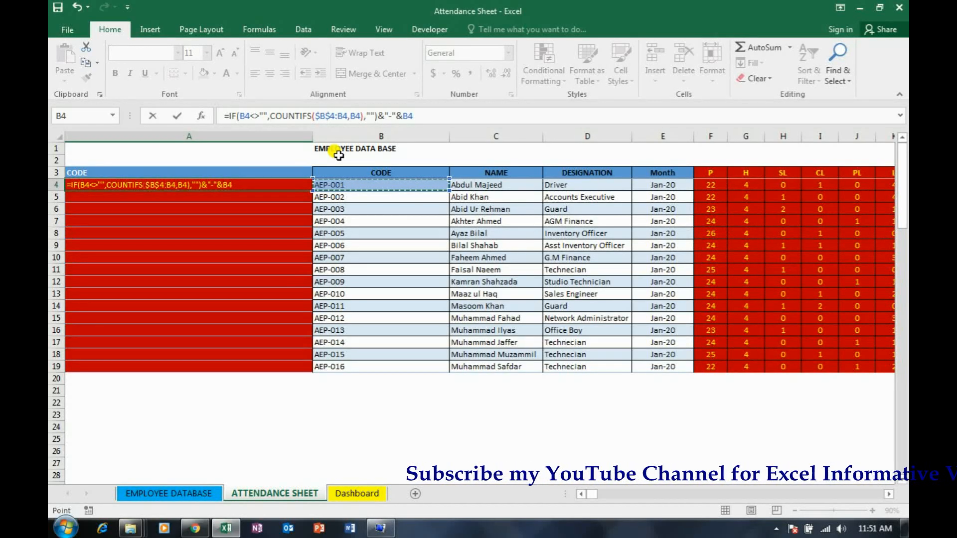
key("Return")
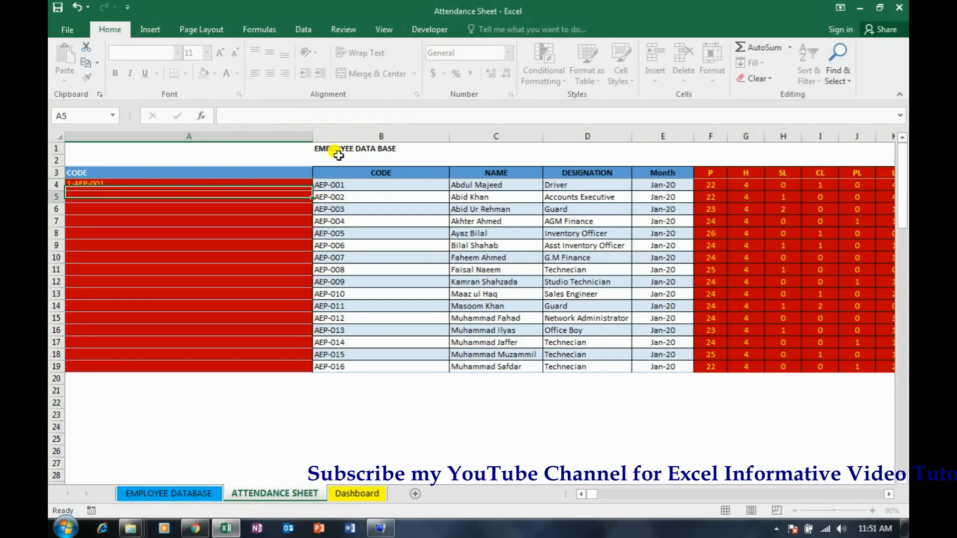
key("Up")
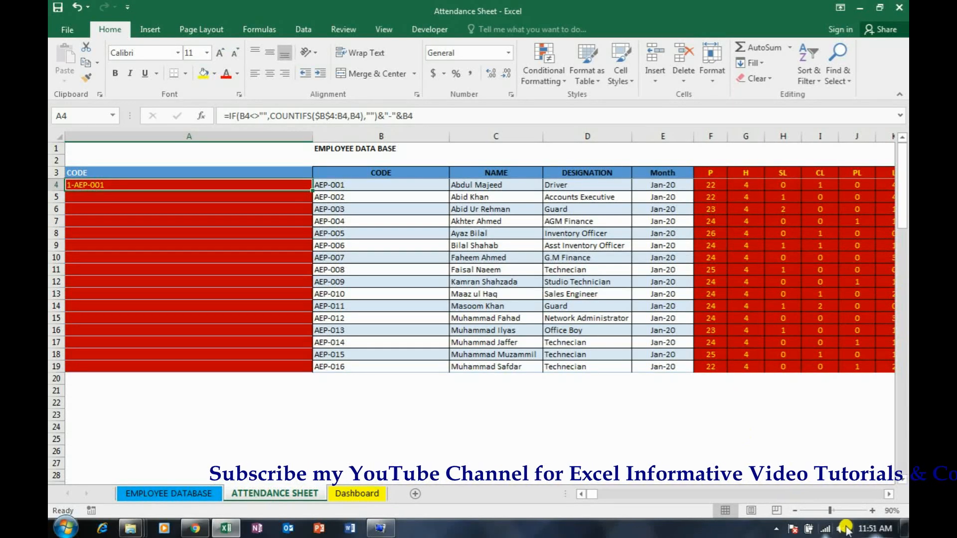
Narrow the helper CODE column A and fill the A4 formula down to A10
left_click(870, 511)
left_click(870, 511)
left_click(871, 510)
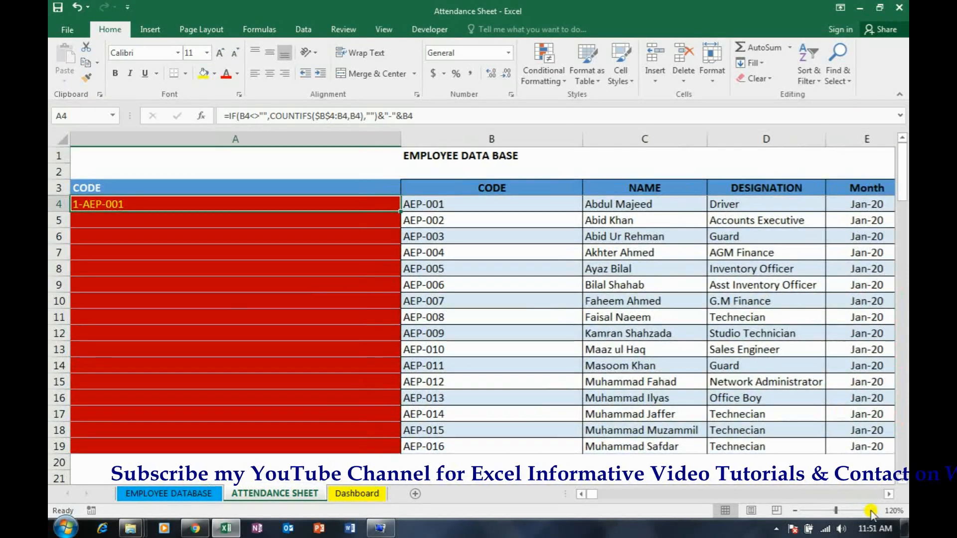
left_click(870, 511)
left_click_drag(427, 140, 173, 144)
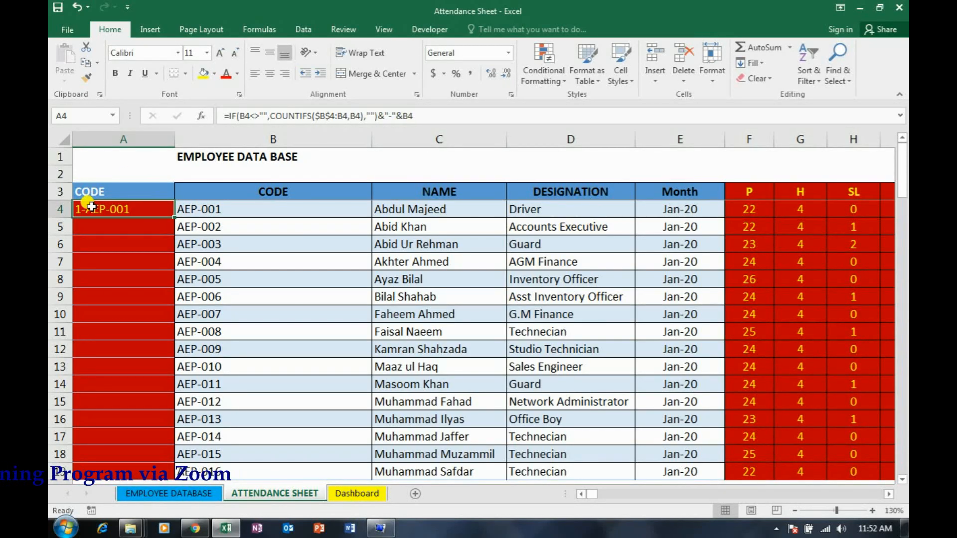
left_click_drag(174, 218, 167, 319)
left_click(237, 229)
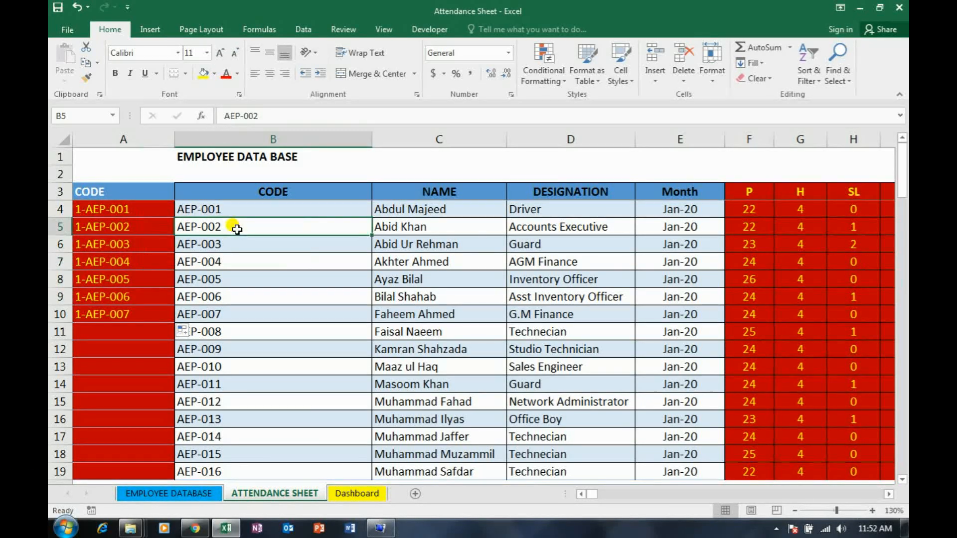
Paste the employee code from B4 as values over B4:B9 to test the helper column's occurrence numbering
left_click(236, 212)
key("ctrl+c")
key("shift+Down")
key("shift+Down")
key("shift+Down")
key("shift+Down")
key("shift+Down")
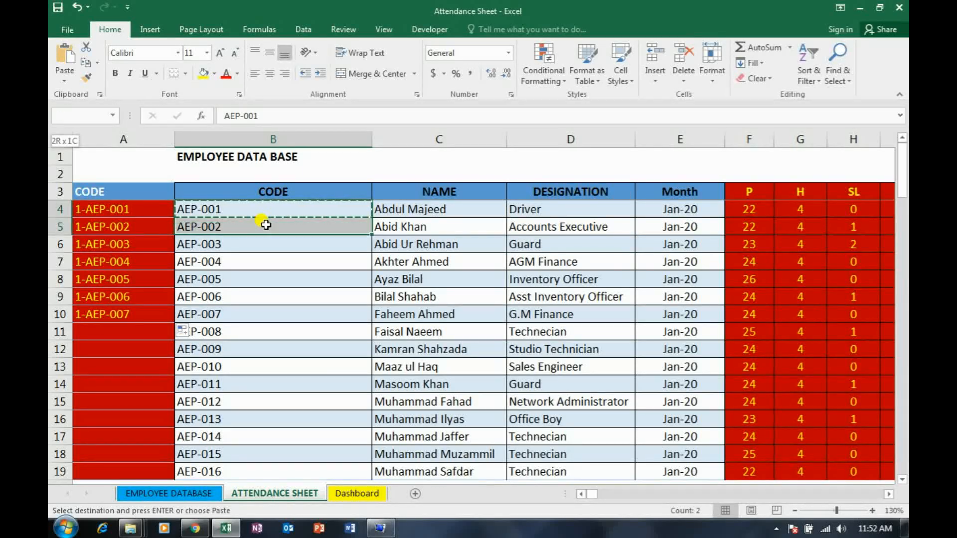
key("shift+F10")
key("Down")
key("Down")
key("Down")
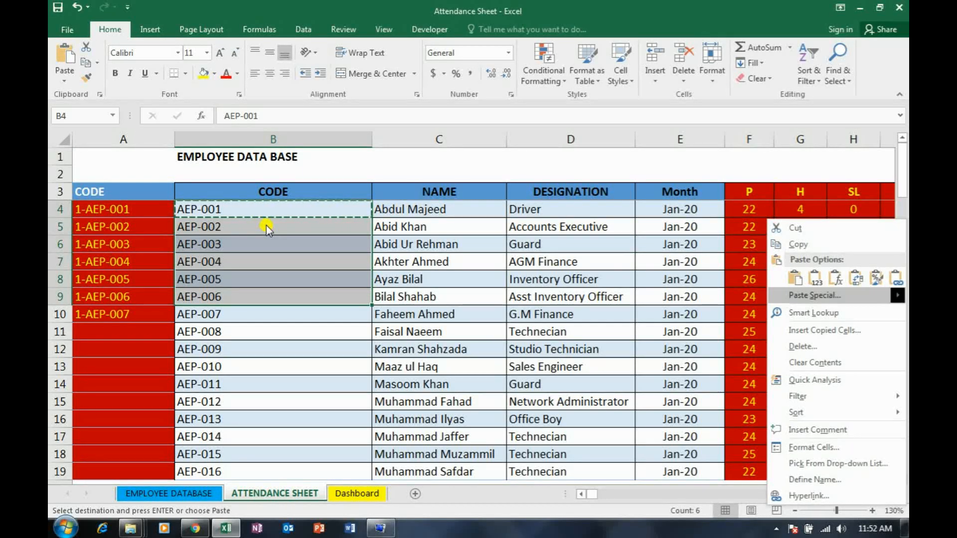
key("Return")
key("v")
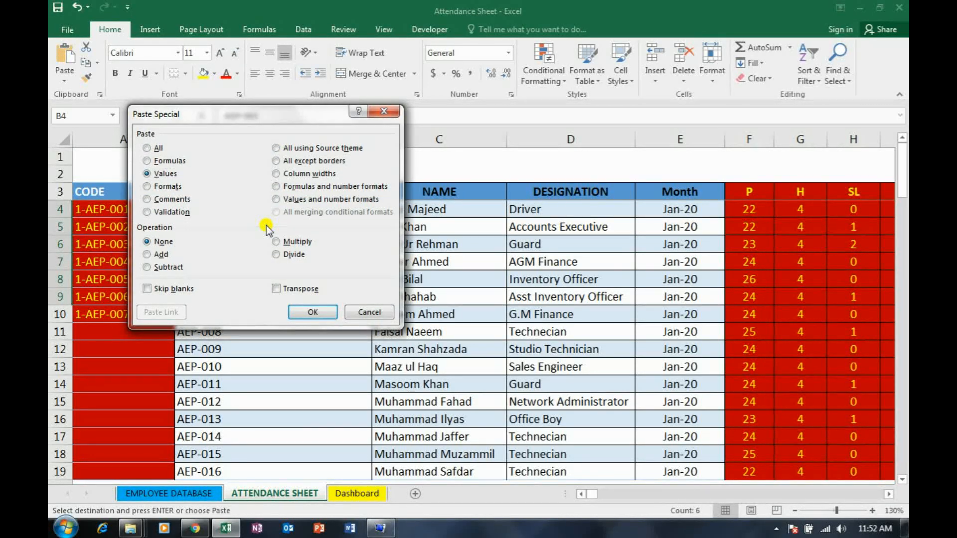
key("Return")
key("Escape")
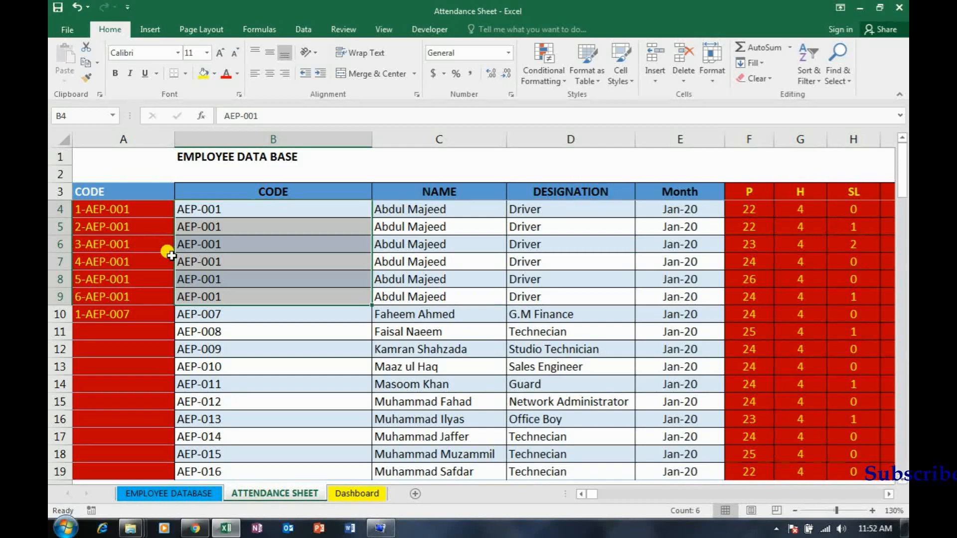
Undo the repeated test codes pasted in column B and clear the copy selection
key("ctrl+z")
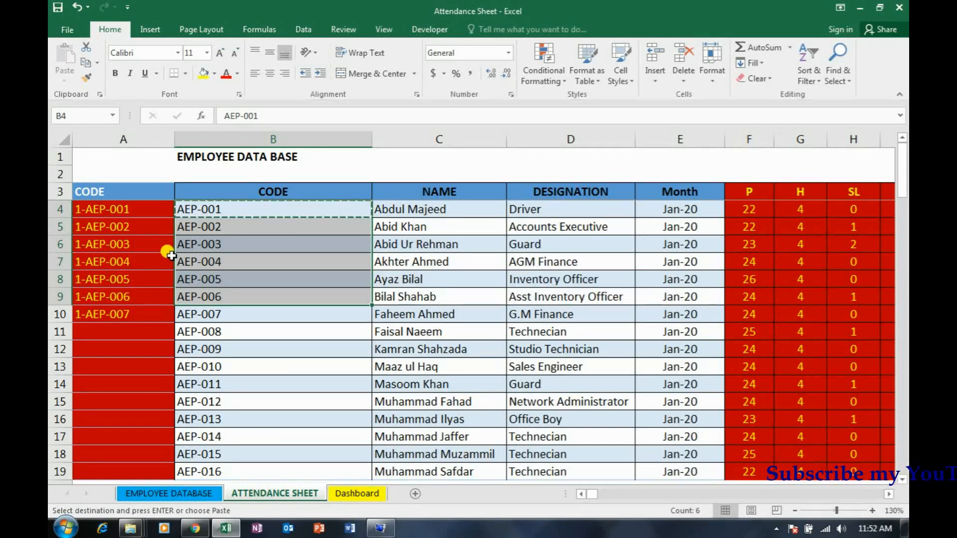
left_click(263, 279)
key("Escape")
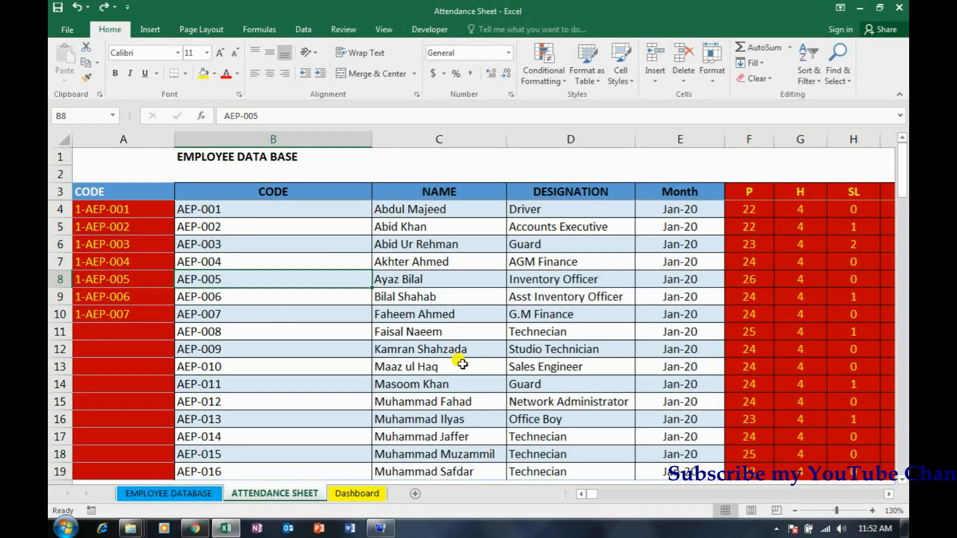
Narrow columns A and B to fit their codes
left_click_drag(171, 139, 157, 138)
left_click_drag(351, 141, 250, 142)
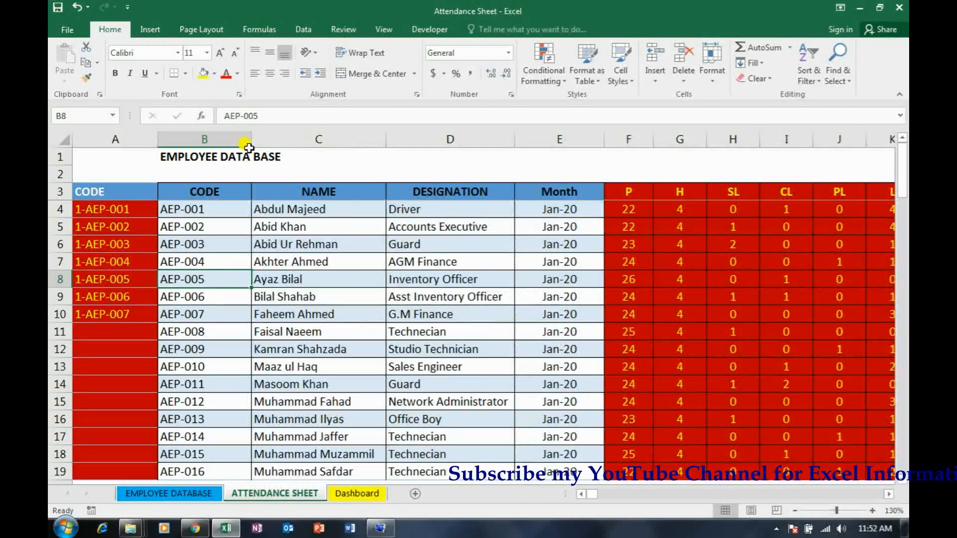
left_click(794, 510)
left_click(794, 511)
left_click(794, 511)
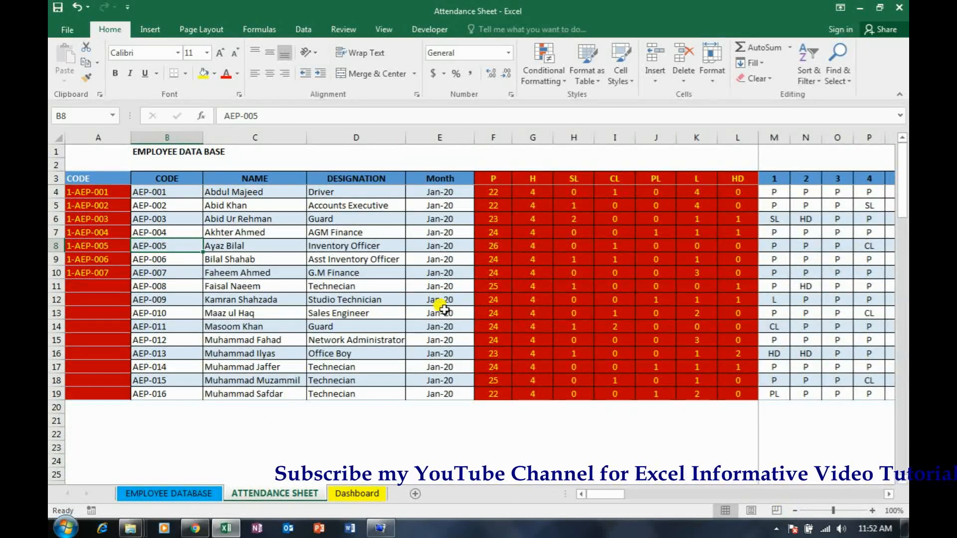
Copy the helper formula from A10 down the remaining employee rows to A19
left_click(118, 271)
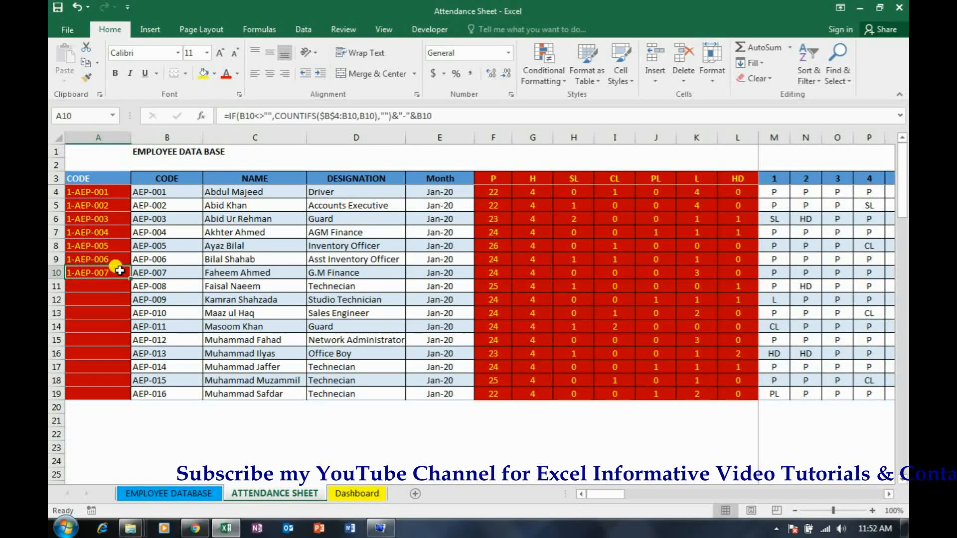
key("ctrl+c")
key("ctrl+shift+Down")
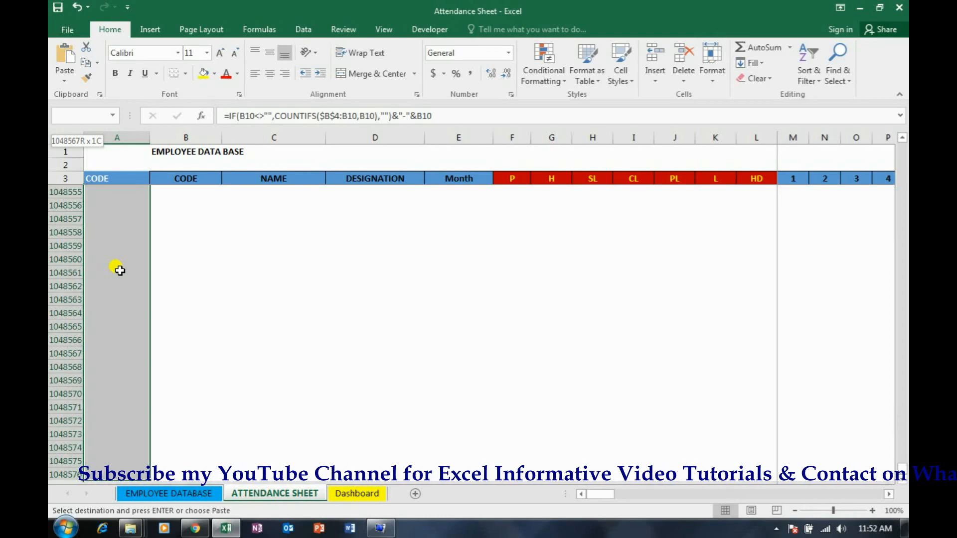
key("Return")
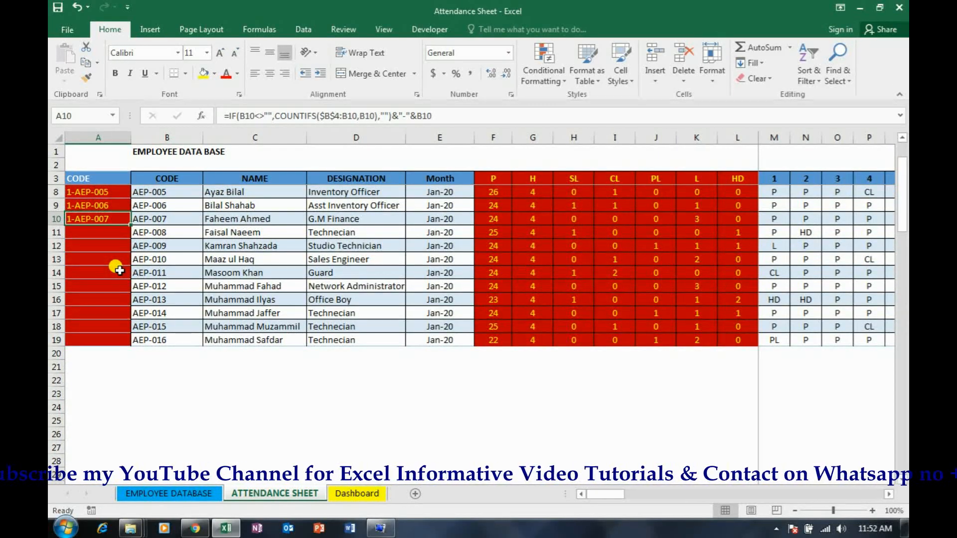
key("ctrl+c")
key("shift+Down")
key("shift+Down")
key("shift+Down")
key("shift+Down")
key("shift+Down")
key("shift+Down")
key("shift+Down")
key("shift+Down")
key("shift+Down")
key("shift+Down")
key("shift+Up")
key("ctrl+v")
key("Escape")
key("Up")
key("Up")
key("Up")
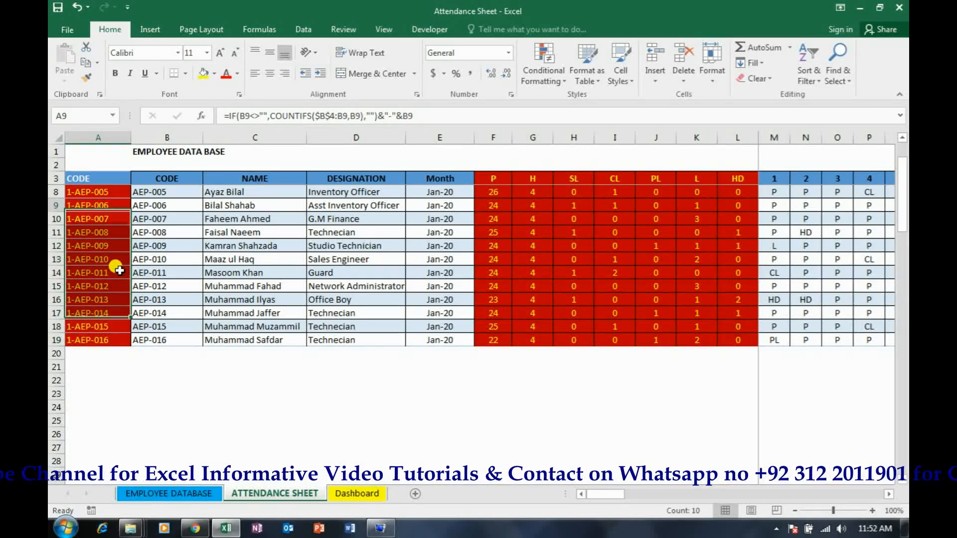
key("Up")
key("Up")
key("Up")
key("Up")
key("Up")
key("Up")
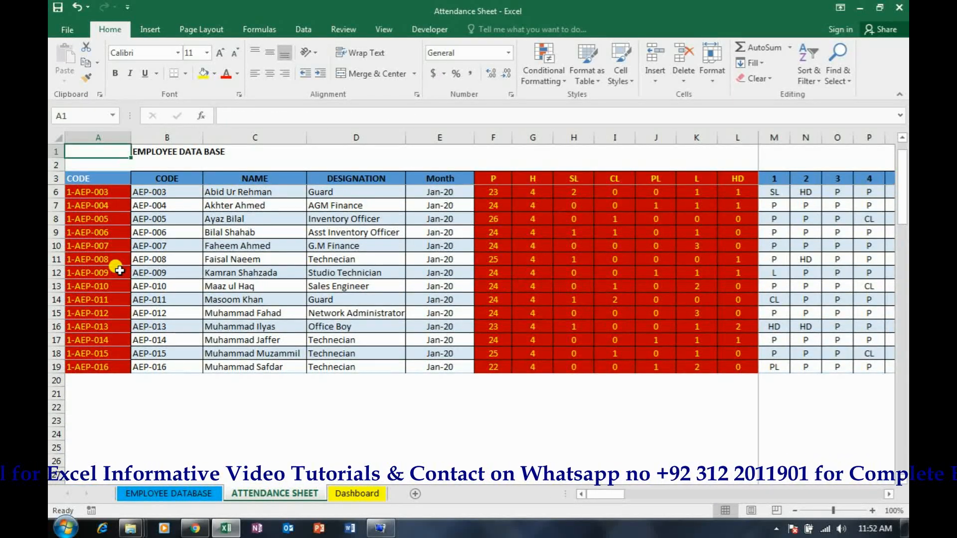
Convert the attendance range A3:AQ19 into an Excel table with headers
key("Down")
key("Down")
key("Down")
key("Up")
key("ctrl+shift+Right")
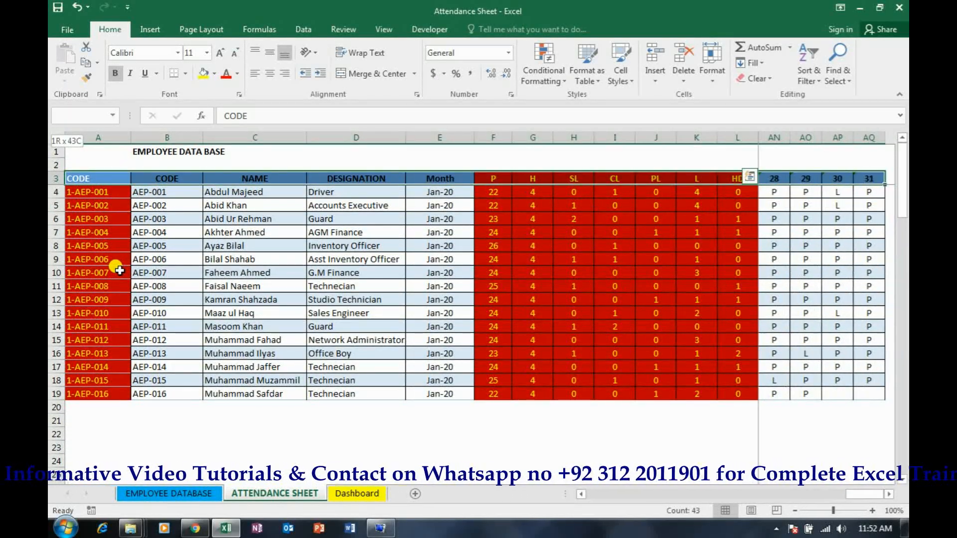
key("ctrl+shift+Down")
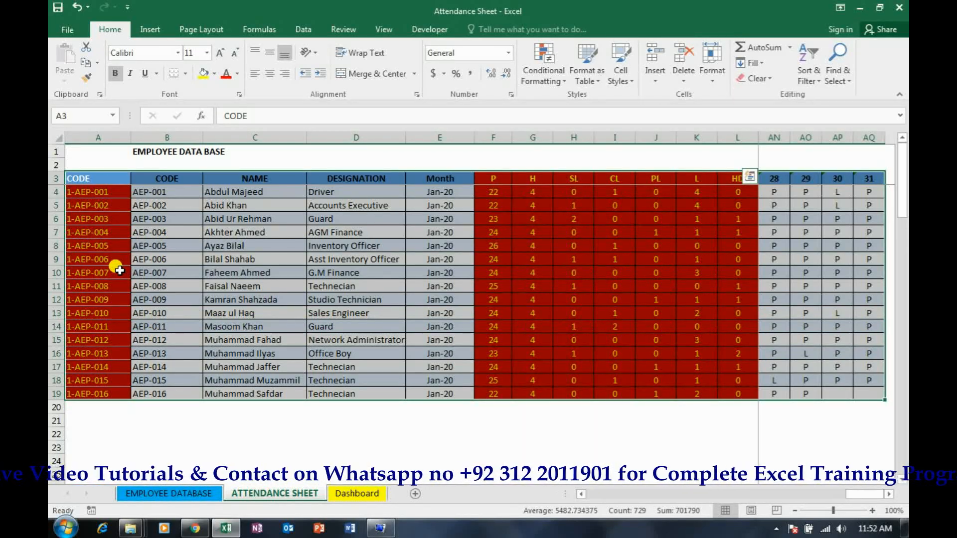
key("ctrl+t")
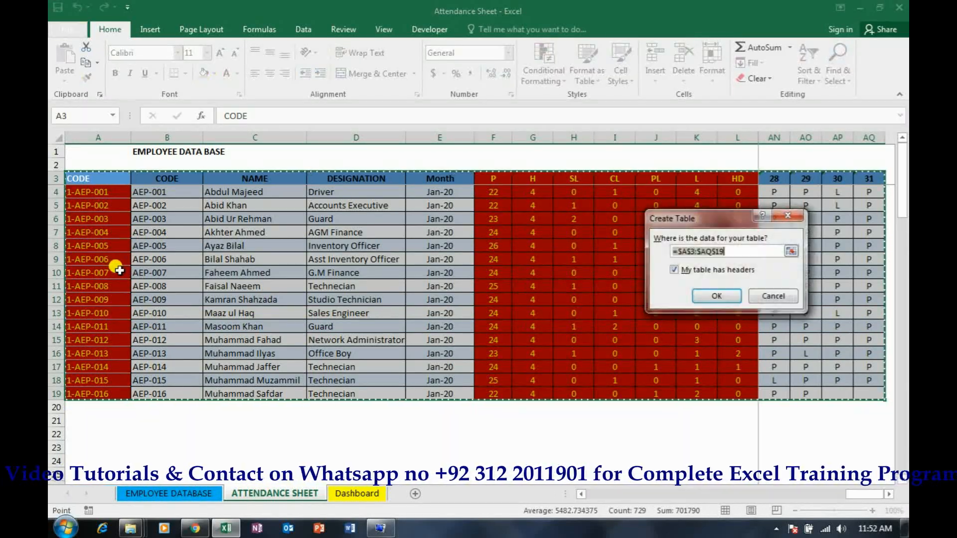
left_click(722, 297)
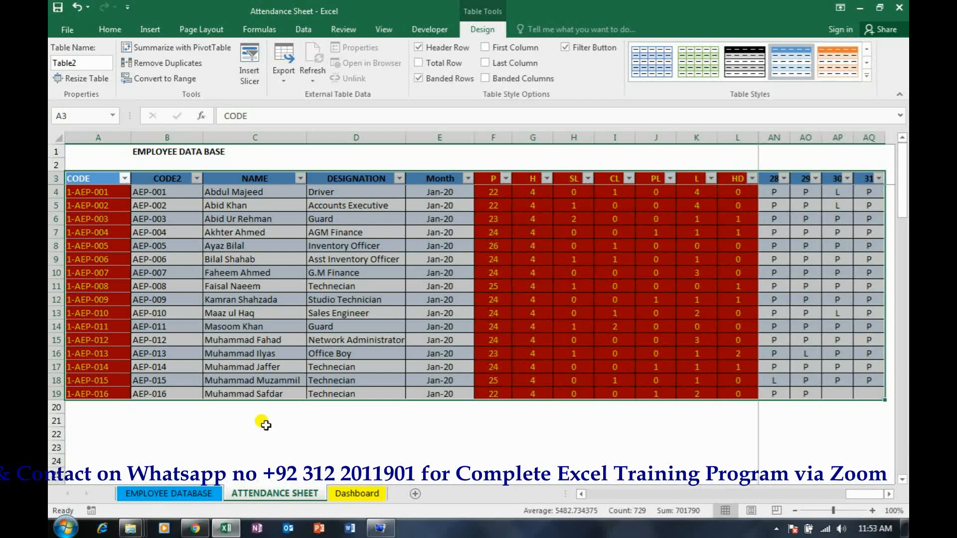
left_click(299, 214)
left_click(416, 208)
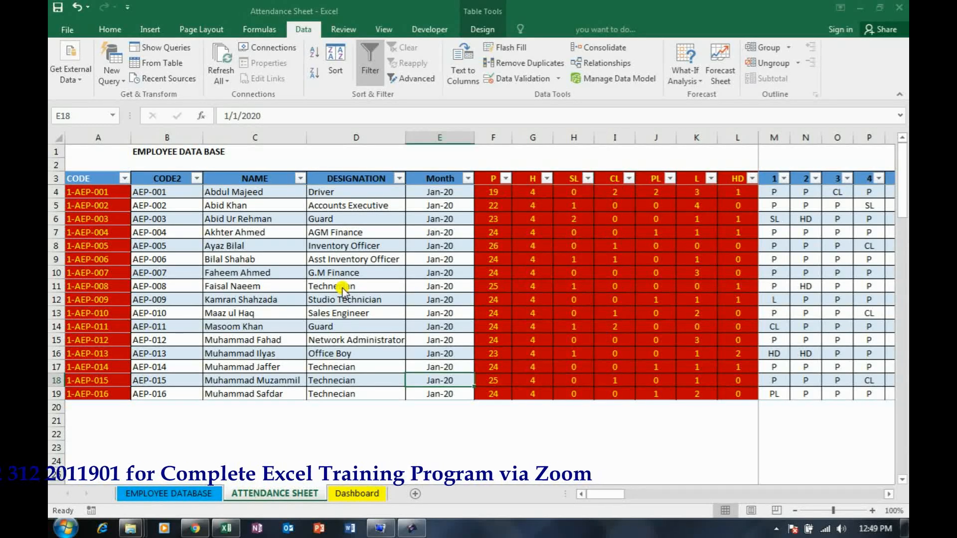
left_click(344, 272)
left_click(313, 316)
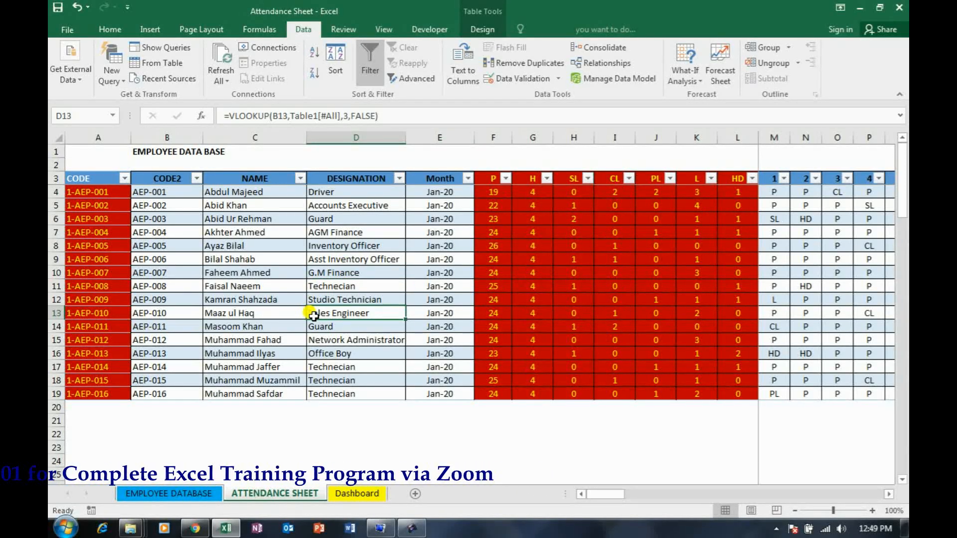
left_click(243, 300)
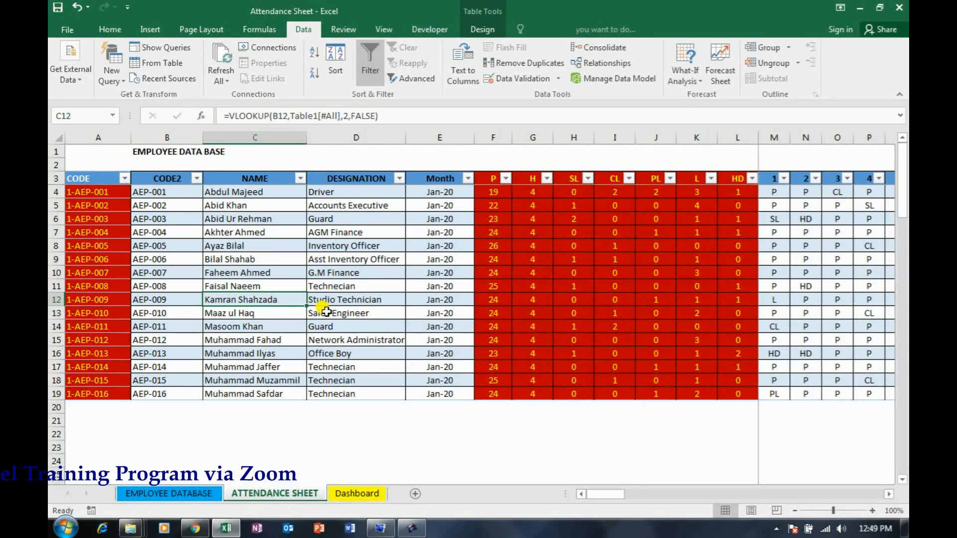
Copy the employee codes in B4:B19 to the rows below from B20 and check the extended helper codes and count formulas
left_click(143, 393)
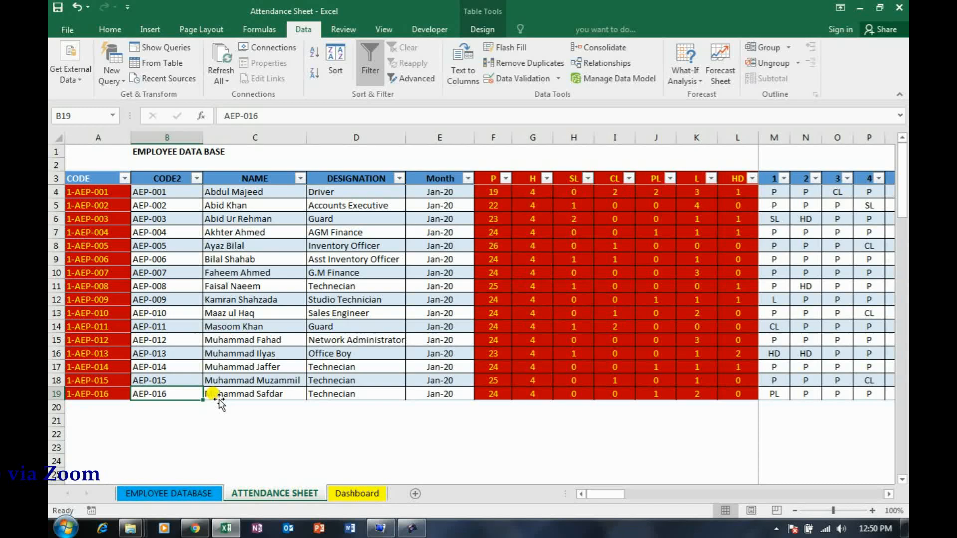
key("ctrl+Up")
key("Down")
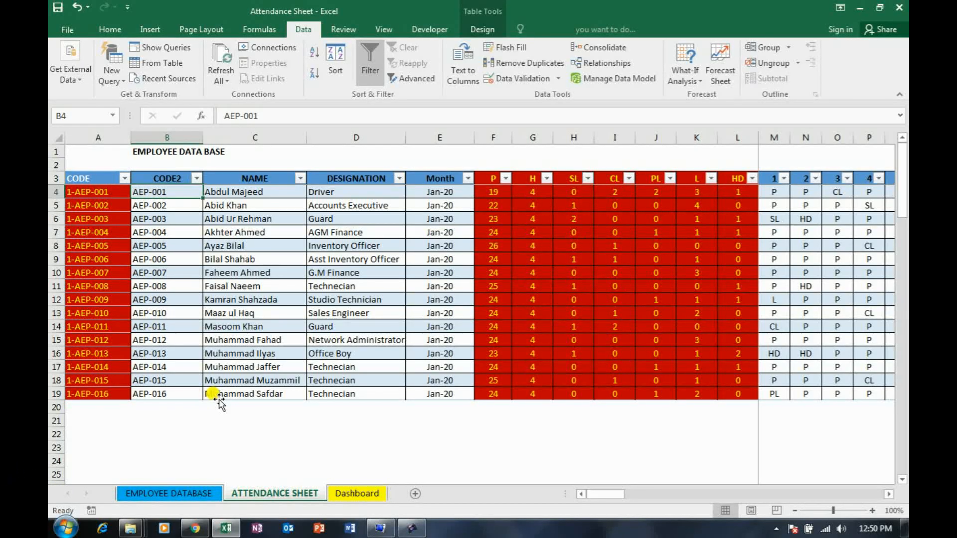
key("ctrl+shift+Down")
key("ctrl+c")
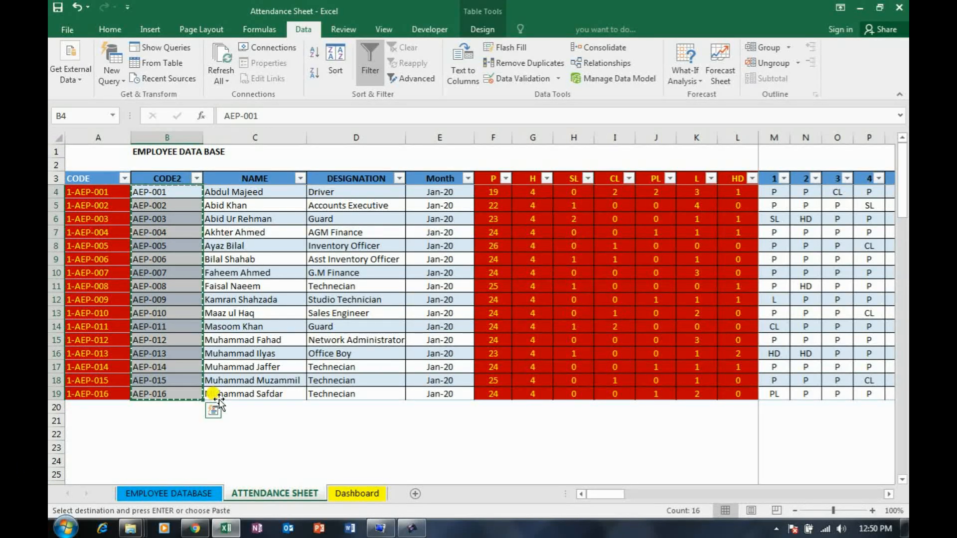
left_click(170, 407)
right_click(171, 407)
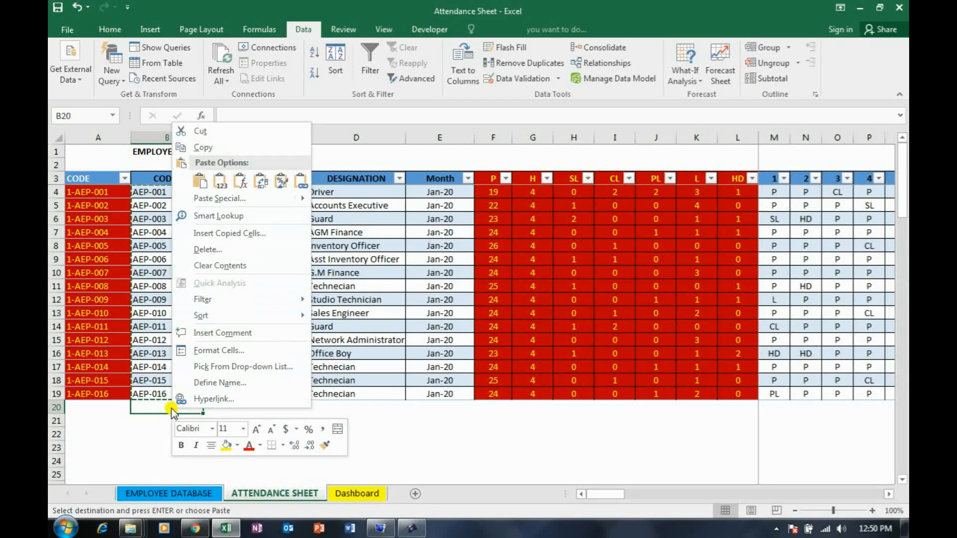
left_click(201, 185)
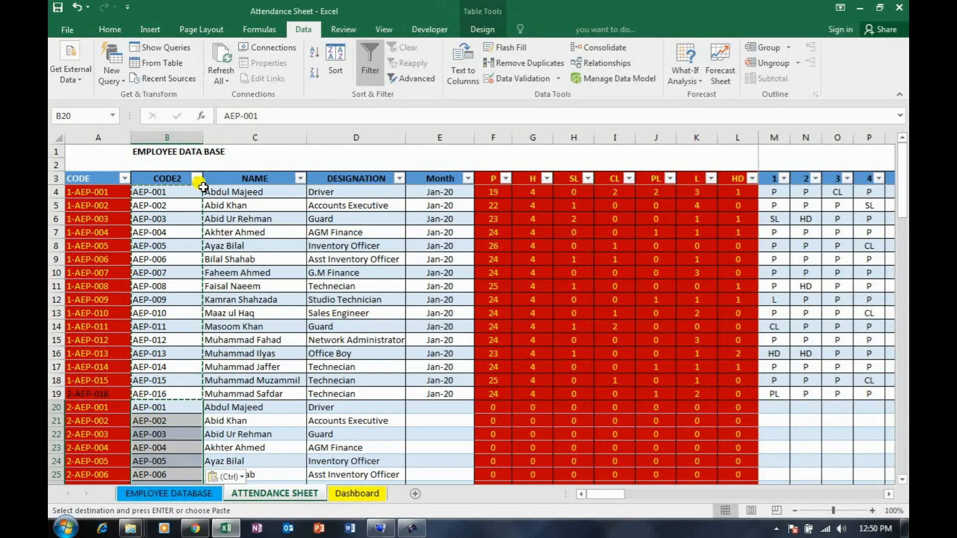
scroll(255, 373, "down", 2)
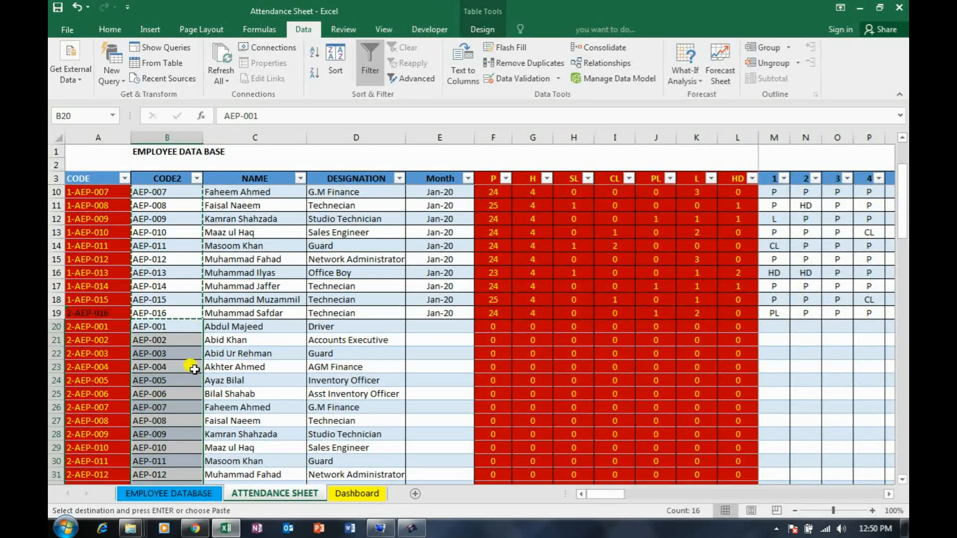
left_click_drag(107, 329, 104, 471)
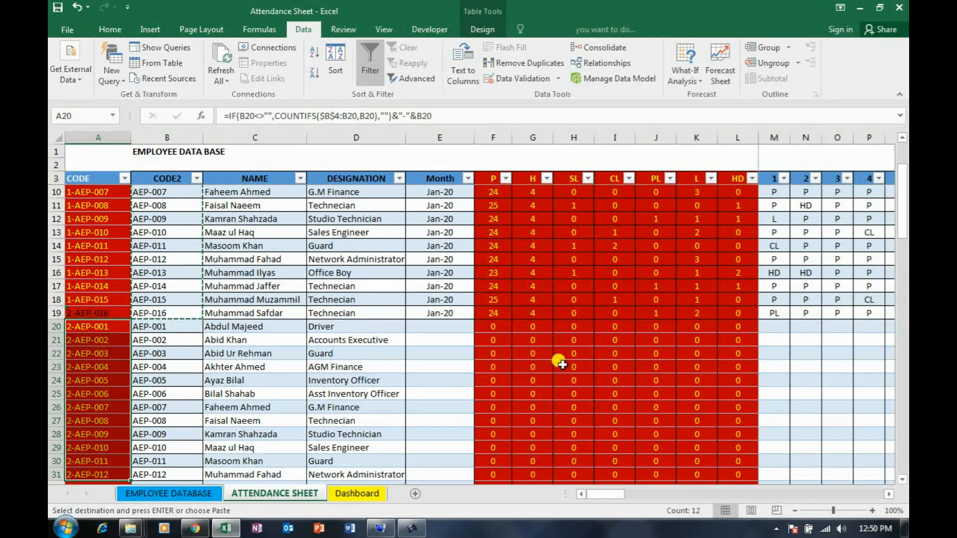
left_click_drag(491, 328, 720, 468)
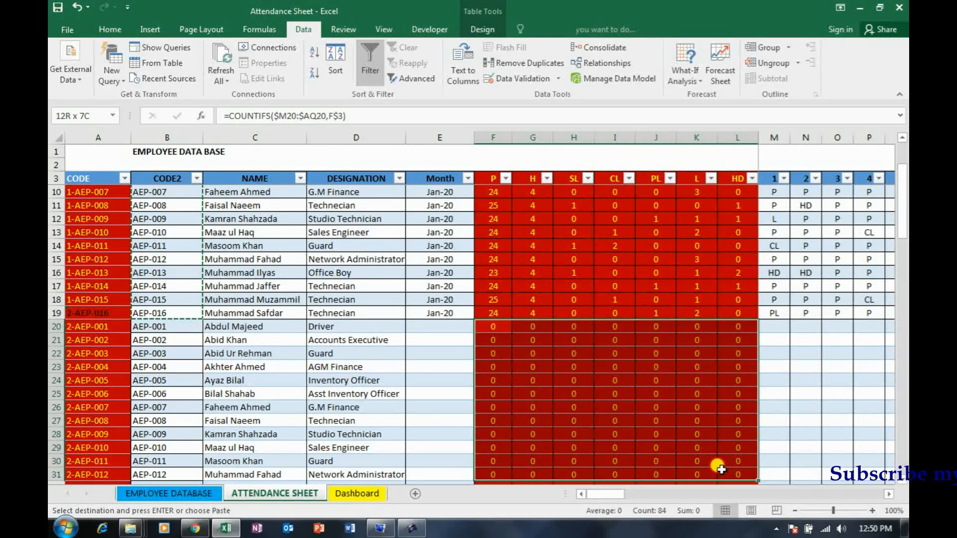
Enter the month Feb-20 in E20 and copy it down to E35 for the second set of employee rows
left_click(669, 327)
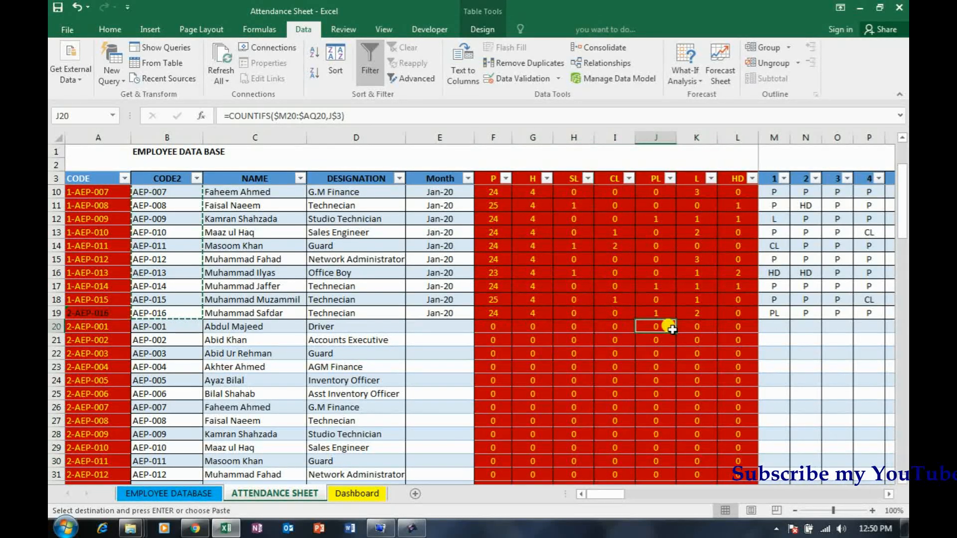
key("Left")
key("Left")
key("Left")
key("Left")
key("Left")
type("fE")
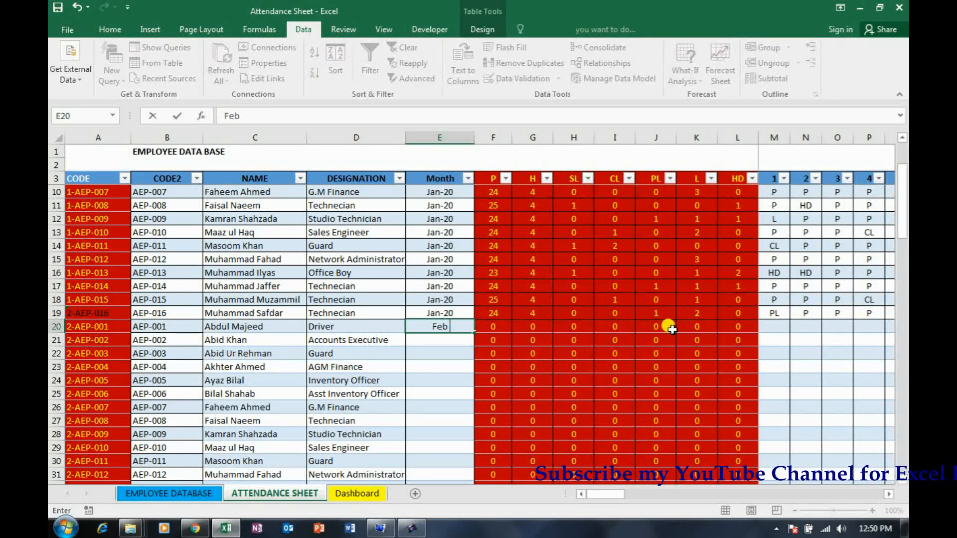
key("ctrl+Return")
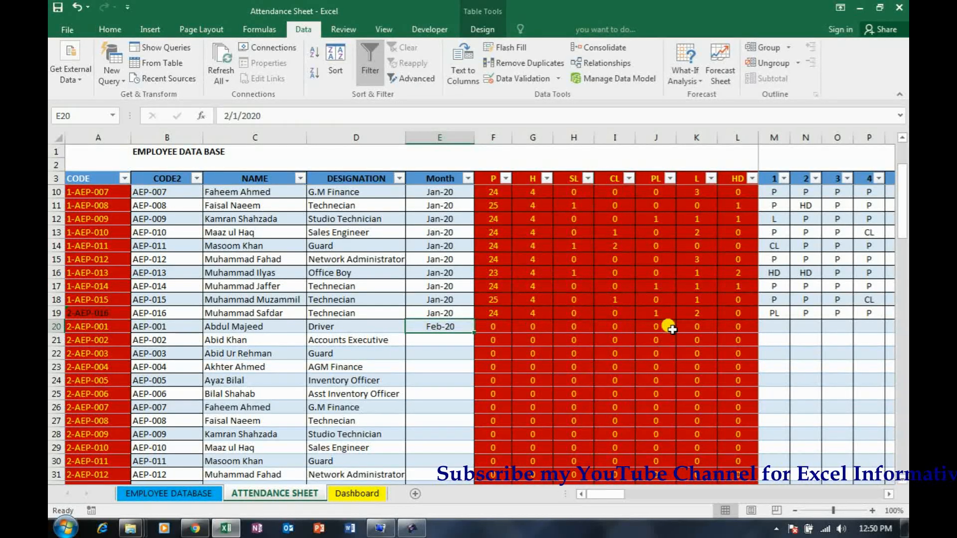
key("ctrl+c")
key("shift+Down")
key("shift+Down")
key("shift+Down")
key("shift+Down")
key("shift+Down")
key("shift+Down")
key("shift+Down")
key("shift+Down")
key("shift+Down")
key("shift+Down")
key("shift+Down")
key("shift+Down")
key("shift+Down")
key("shift+Down")
key("shift+Down")
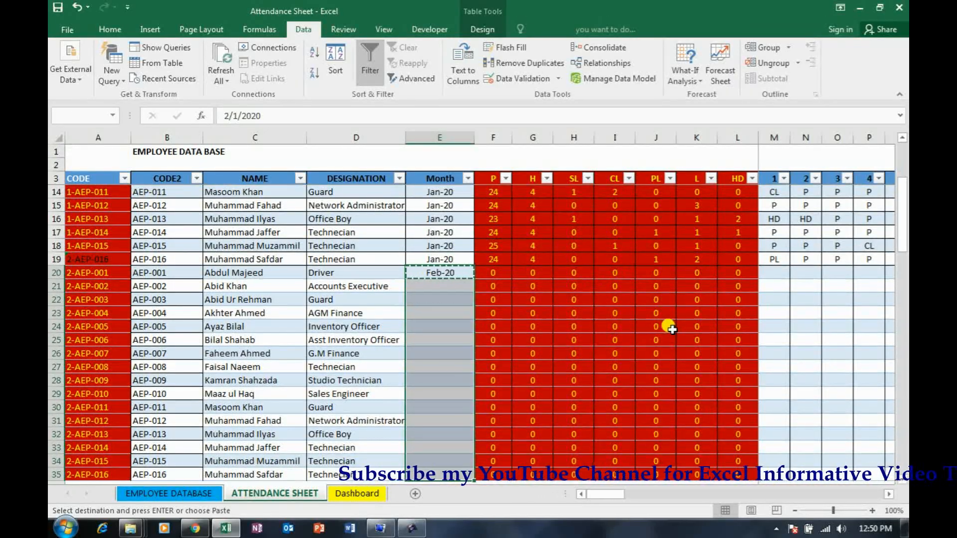
key("Return")
Copy the January attendance codes for days 1 to 29 (M4:AO19) into the February rows starting at M20
key("Right")
key("Right")
key("Right")
key("Right")
key("Right")
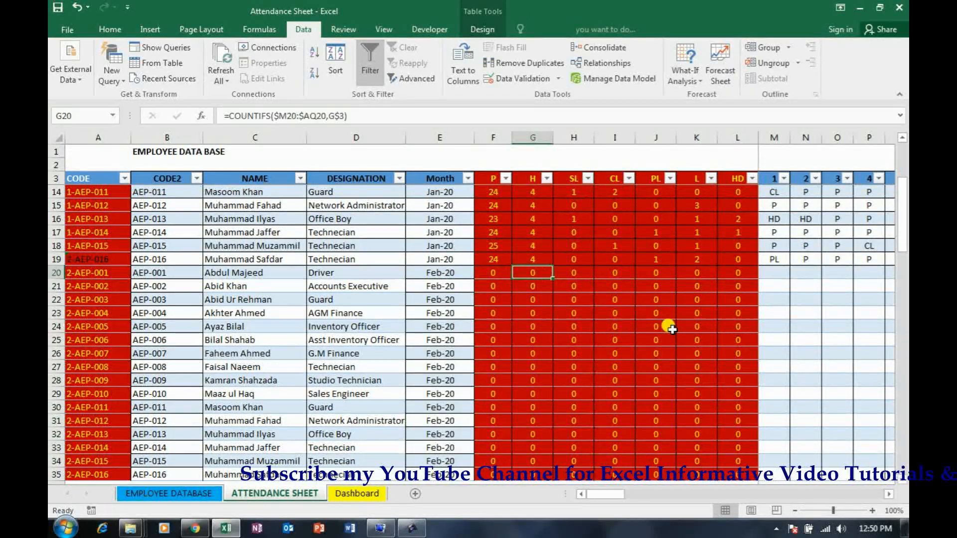
key("Right")
key("Right")
key("Right")
key("ctrl+Up")
key("ctrl+Up")
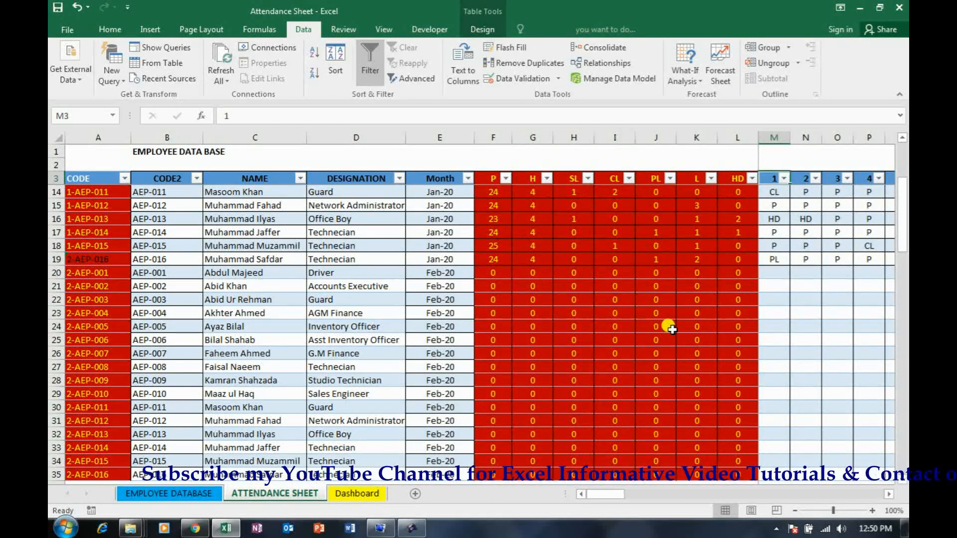
key("shift+Down")
key("shift+Down")
key("shift+Down")
key("shift+Down")
key("shift+Down")
key("shift+Down")
key("shift+Down")
key("shift+Down")
key("shift+Down")
key("shift+Down")
key("shift+Down")
key("shift+Down")
key("shift+Down")
key("shift+Down")
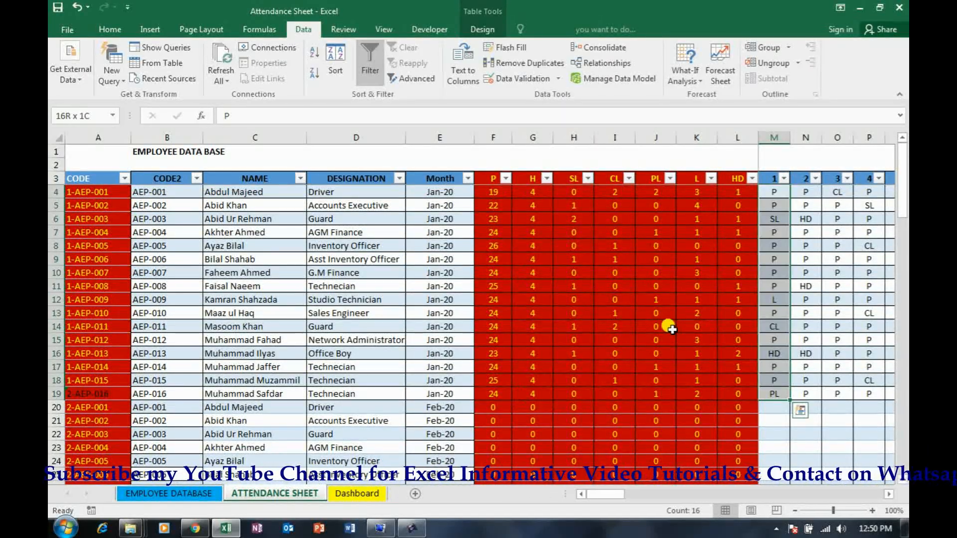
key("shift+Down")
key("shift+Right")
key("shift+Right")
key("shift+Right")
key("shift+Right")
key("shift+Right")
key("shift+Right")
key("shift+Right")
key("shift+Right")
key("shift+Right")
key("shift+Right")
key("shift+Right")
key("shift+Right")
key("shift+Right")
key("shift+Right")
key("shift+Right")
key("shift+Right")
key("shift+Right")
key("shift+Right")
key("shift+Right")
key("shift+Right")
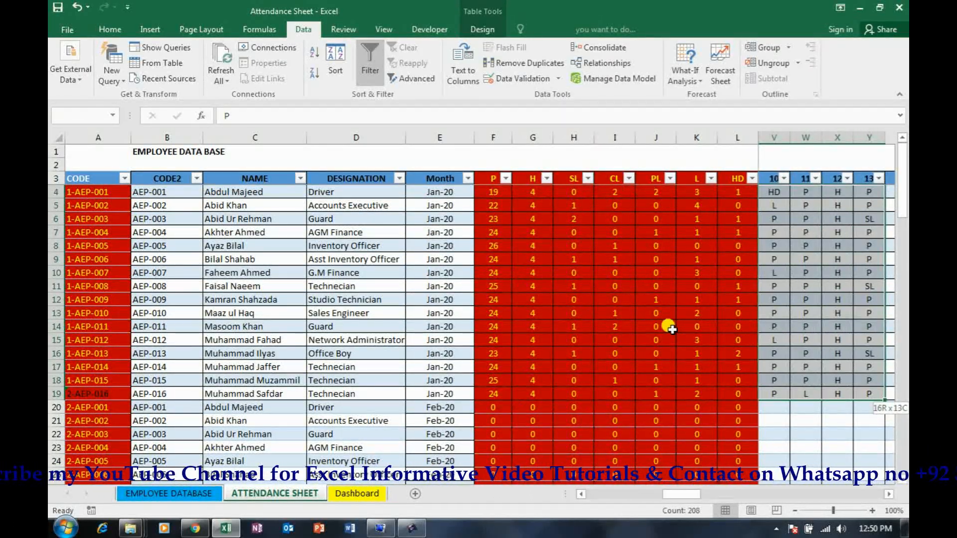
key("shift+Right")
key("shift+Right")
key("shift+Right")
key("shift+Right")
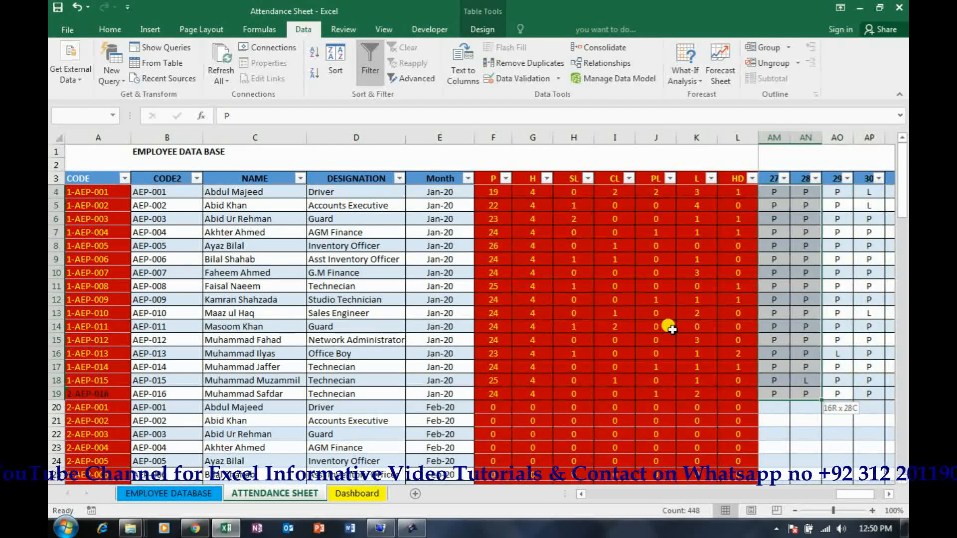
key("ctrl+c")
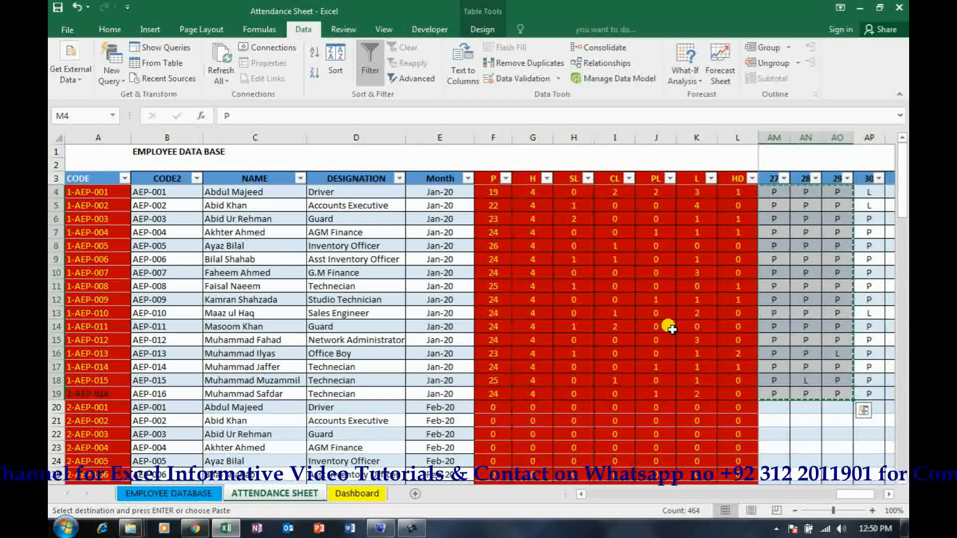
key("Down")
key("Down")
key("Down")
key("Down")
key("Down")
key("Down")
key("Down")
key("Down")
key("Down")
key("Down")
key("Down")
key("Down")
key("Down")
key("Down")
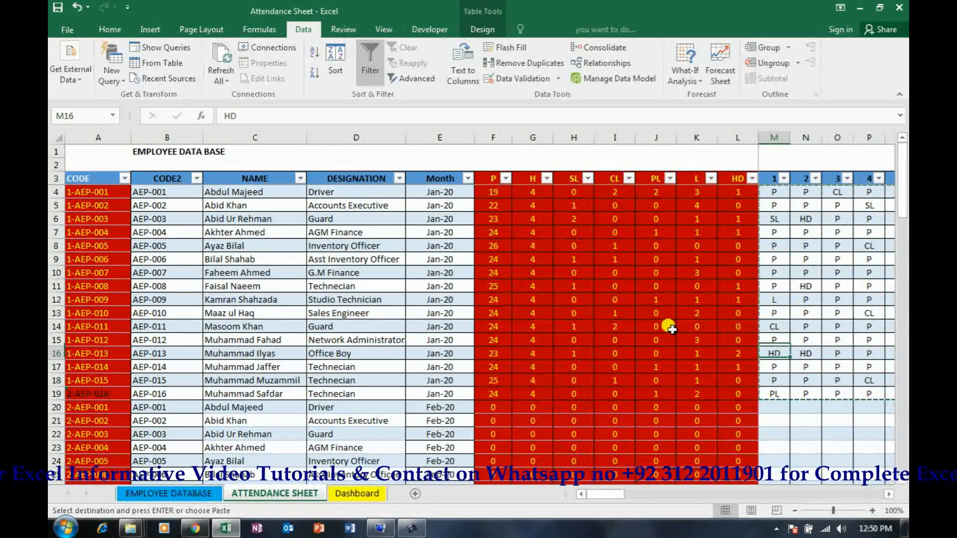
key("Down")
key("Down")
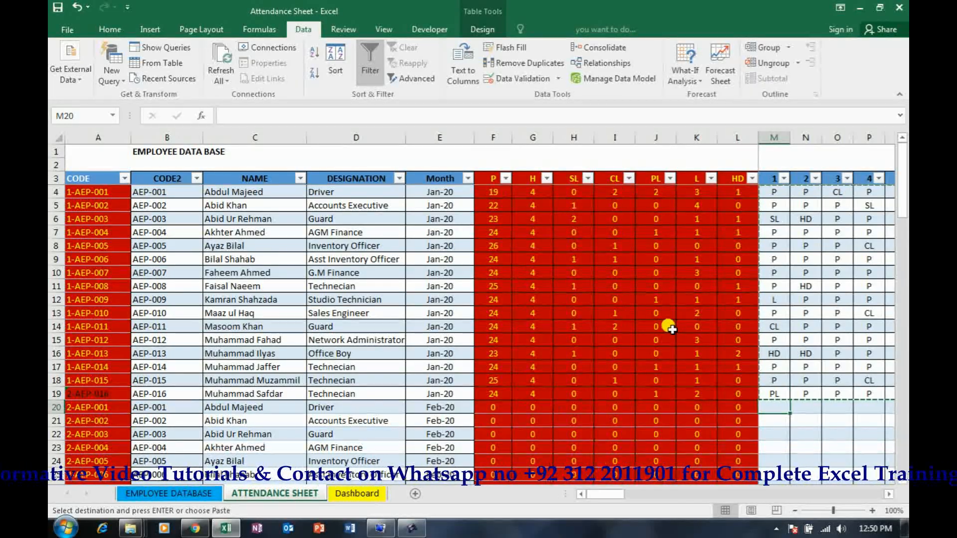
key("ctrl+v")
key("Escape")
scroll(699, 293, "down", 2)
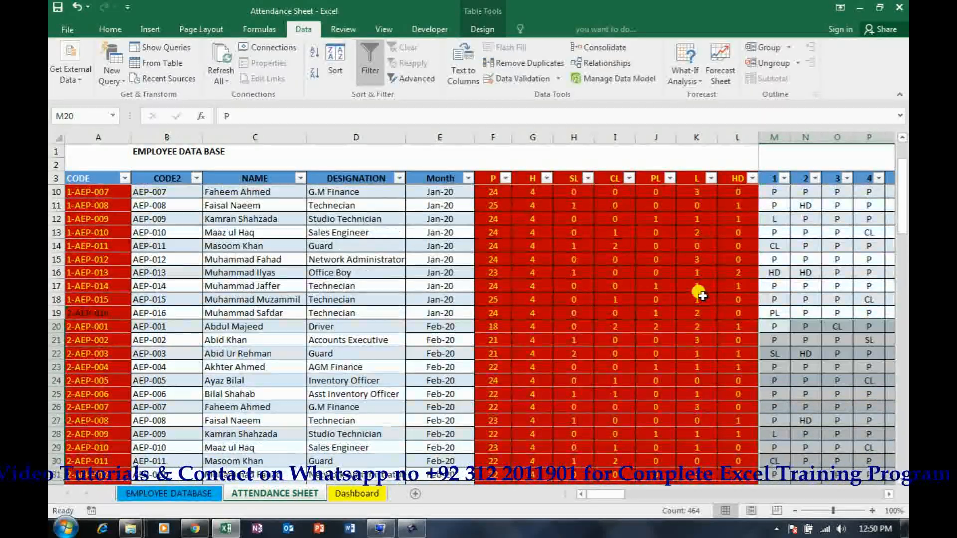
scroll(700, 293, "down", 2)
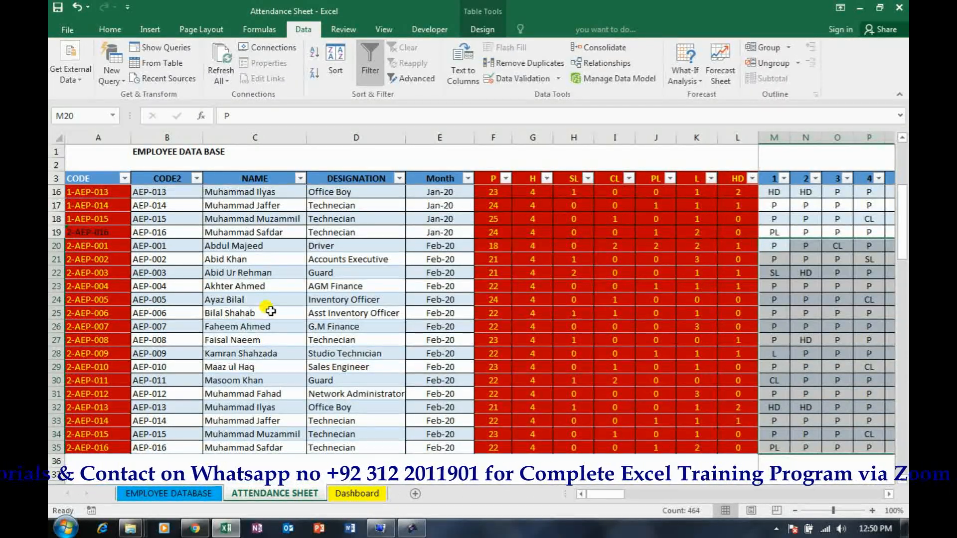
Copy the February employee codes in B20:B35 and paste them below the table starting at B36
left_click(351, 299)
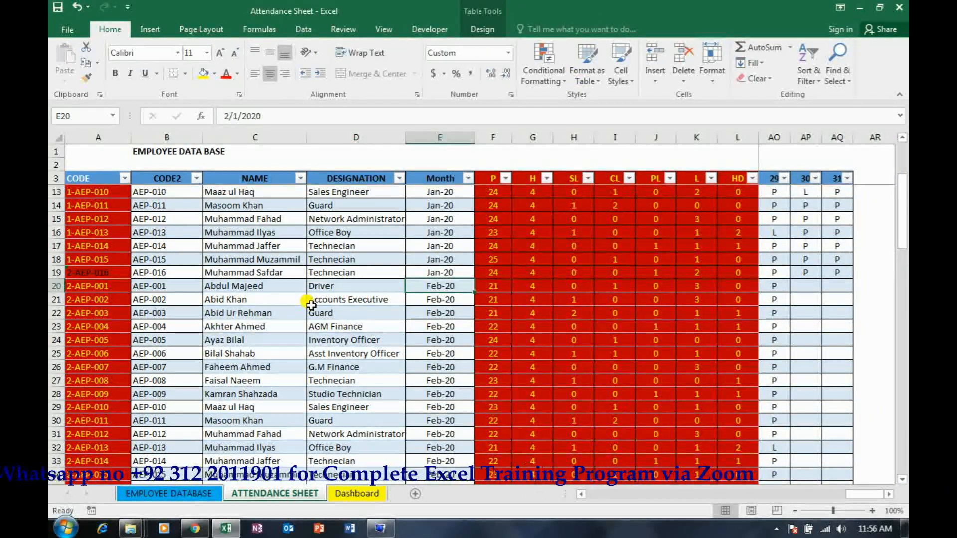
key("Left")
key("Left")
key("Left")
key("Left")
key("Right")
key("Left")
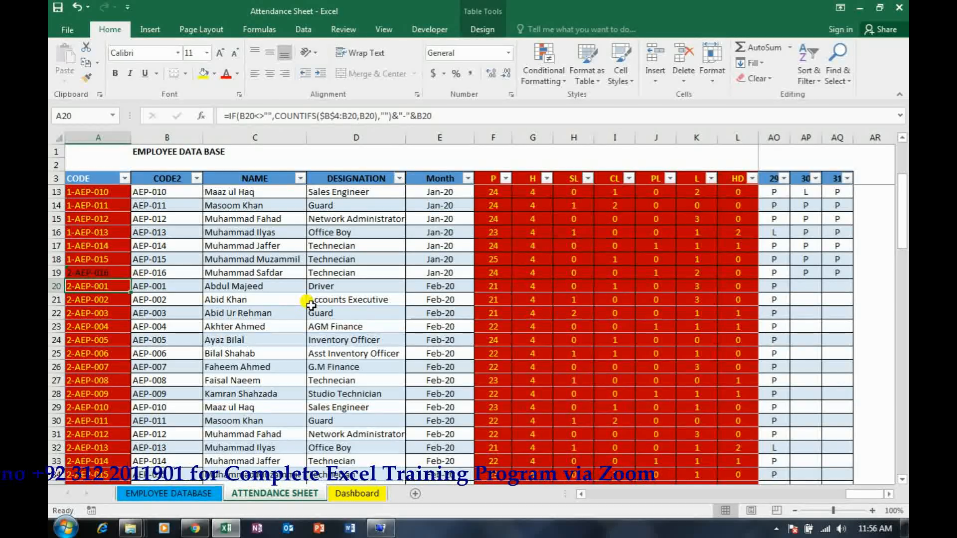
key("Right")
key("ctrl+shift+Down")
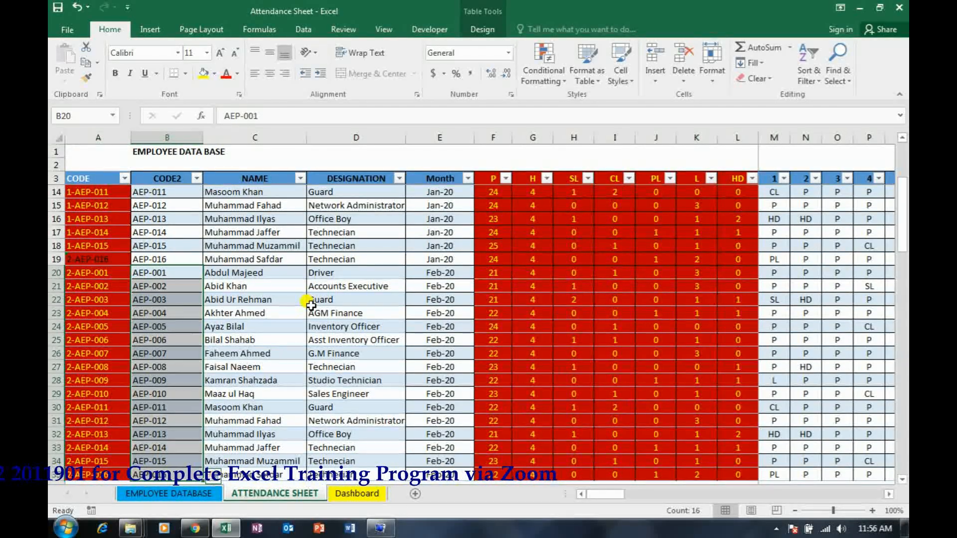
key("ctrl+c")
key("Down")
key("Down")
key("Down")
key("Down")
key("Down")
key("Down")
key("Down")
key("Down")
key("Down")
key("Down")
key("Down")
key("Down")
key("Down")
key("Down")
key("Down")
key("Down")
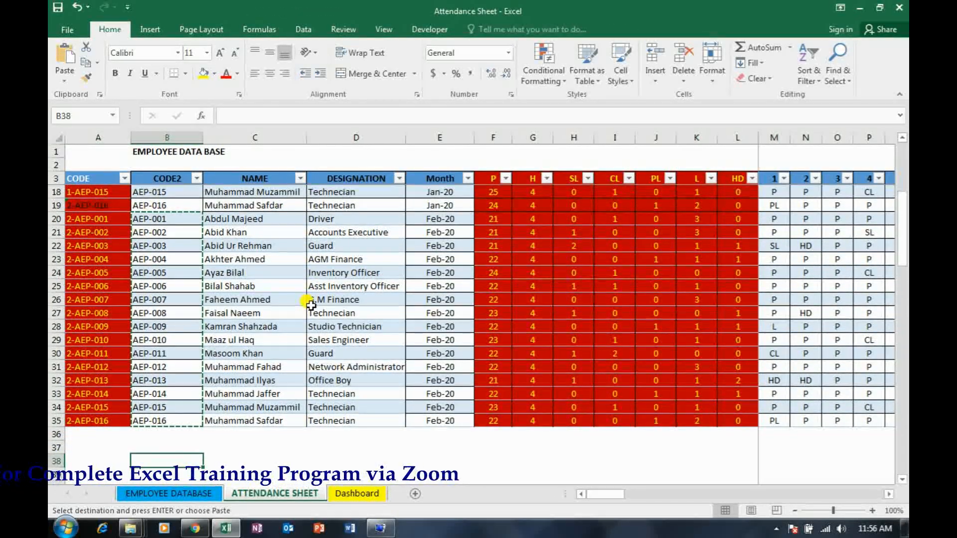
key("Return")
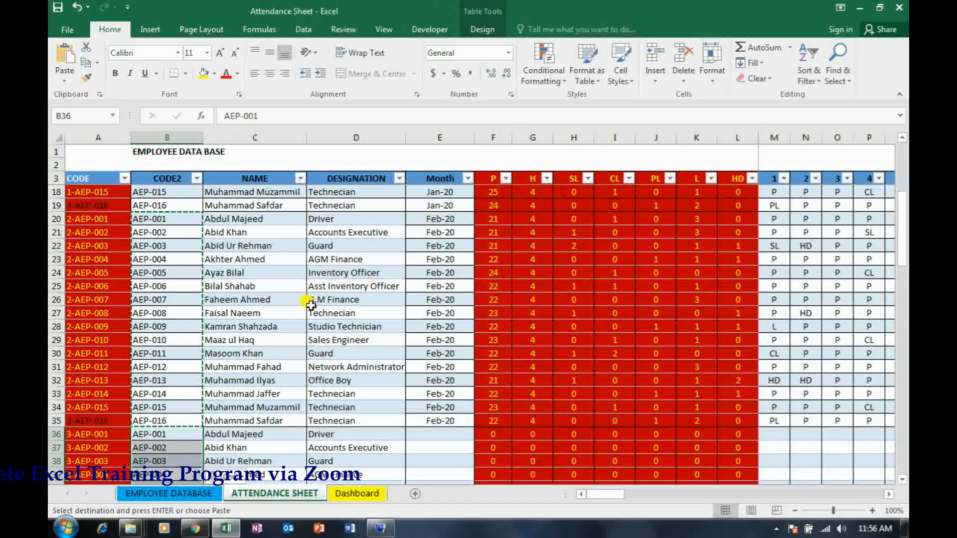
Enter the month Mar 2020 in E36 and copy it down to E51 for the third set of employee rows
key("Right")
key("Right")
key("Right")
key("Right")
key("Left")
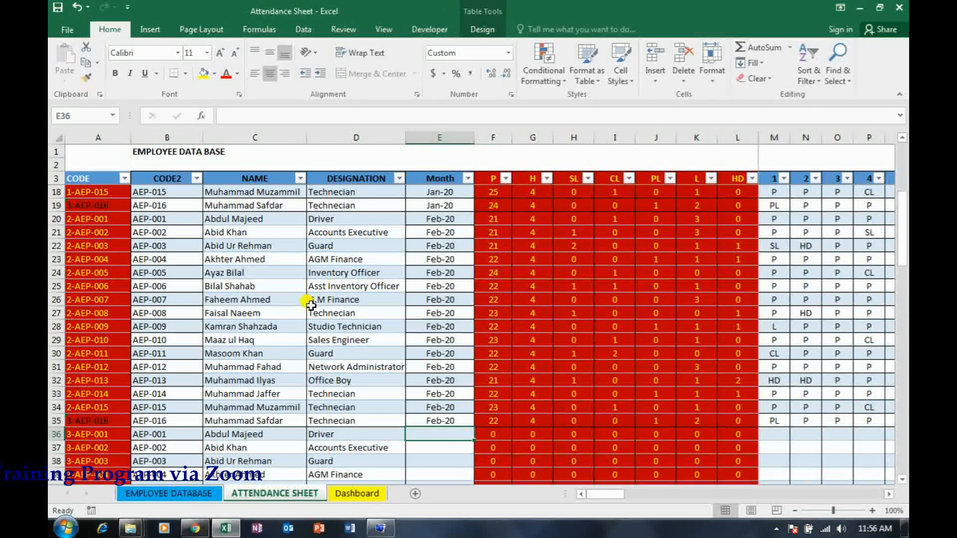
type("Mar")
type(" 2020")
key("Return")
key("Up")
key("ctrl+c")
key("shift+Down")
key("shift+Down")
key("shift+Down")
key("shift+Down")
key("shift+Down")
key("shift+Down")
key("shift+Down")
key("shift+Down")
key("shift+Down")
key("shift+Down")
key("shift+Down")
key("shift+Down")
key("shift+Down")
key("shift+Down")
key("shift+Down")
key("ctrl+v")
key("Escape")
Copy the January attendance codes for days 1 to 31 (M4:AQ19) into the March rows starting at M36
key("Right")
key("Right")
key("Right")
key("Right")
key("Right")
key("Right")
key("Right")
key("Right")
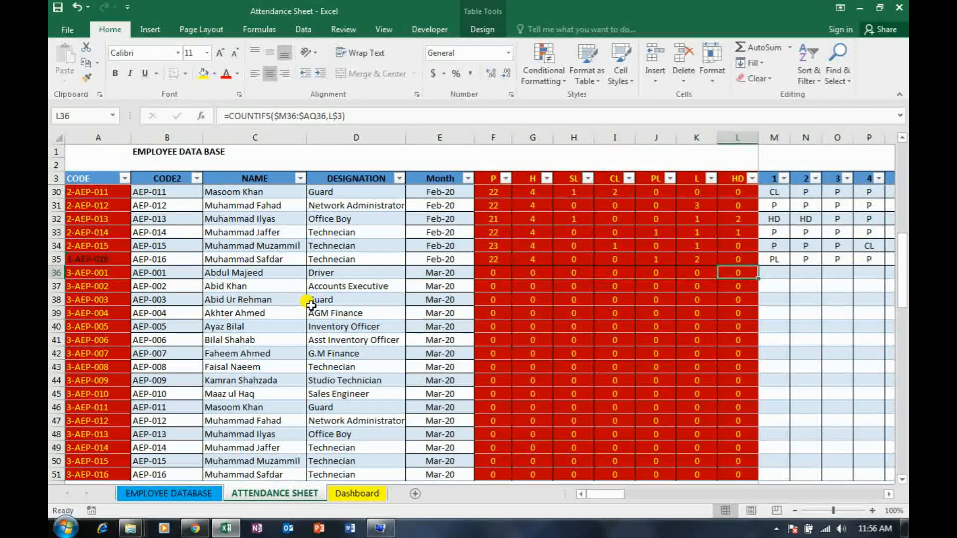
key("ctrl+Up")
key("ctrl+Up")
key("Down")
key("Down")
key("Up")
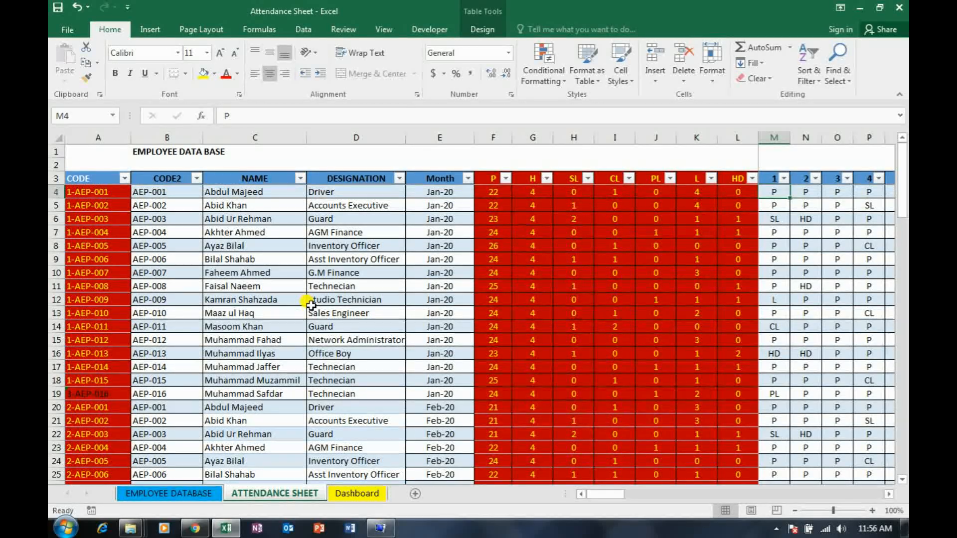
key("shift+Down")
key("shift+Down")
key("shift+Down")
key("shift+Down")
key("shift+Down")
key("shift+Down")
key("shift+Down")
key("shift+Down")
key("shift+Down")
key("shift+Down")
key("shift+Down")
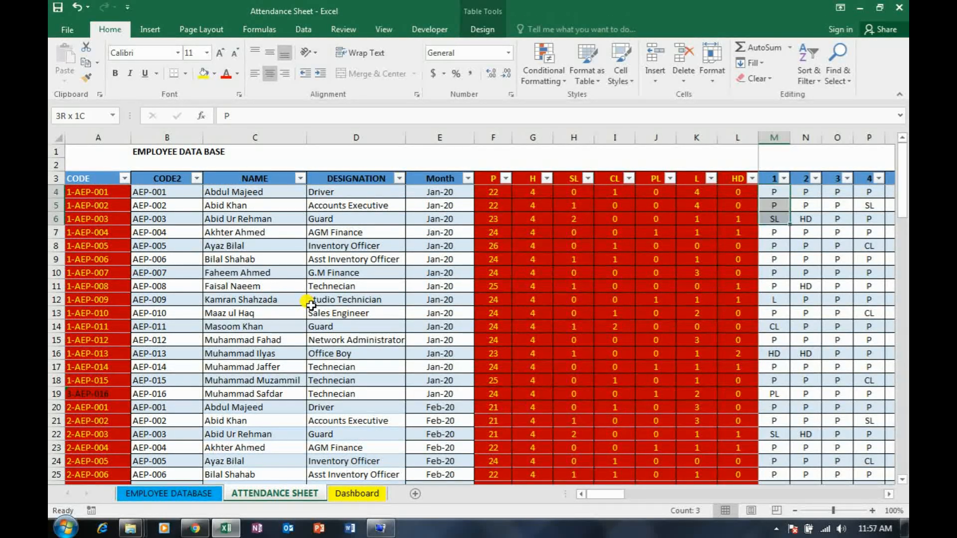
key("shift+Down")
key("shift+Down")
key("shift+Down")
key("shift+Down")
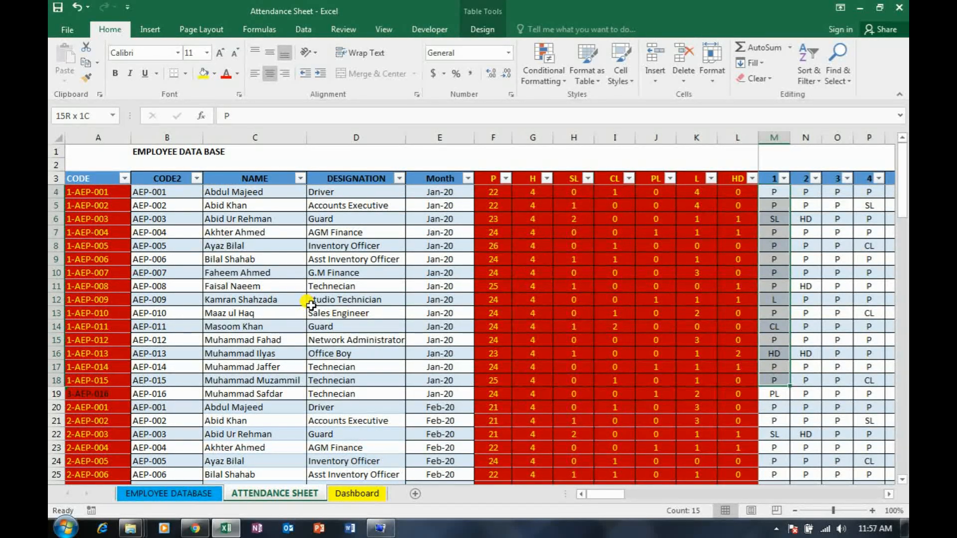
key("ctrl+shift+Right")
key("ctrl+c")
key("ctrl+Down")
scroll(309, 303, "down", 1)
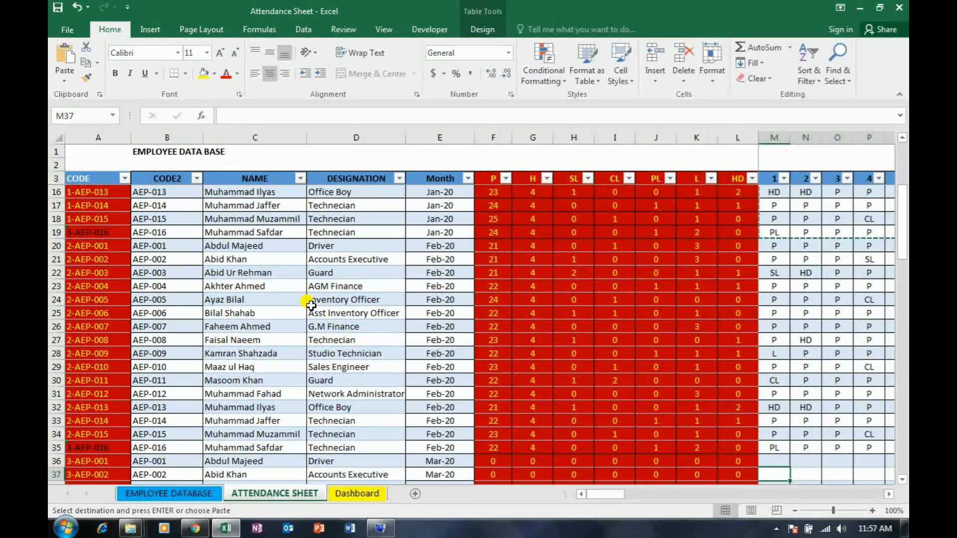
key("Down")
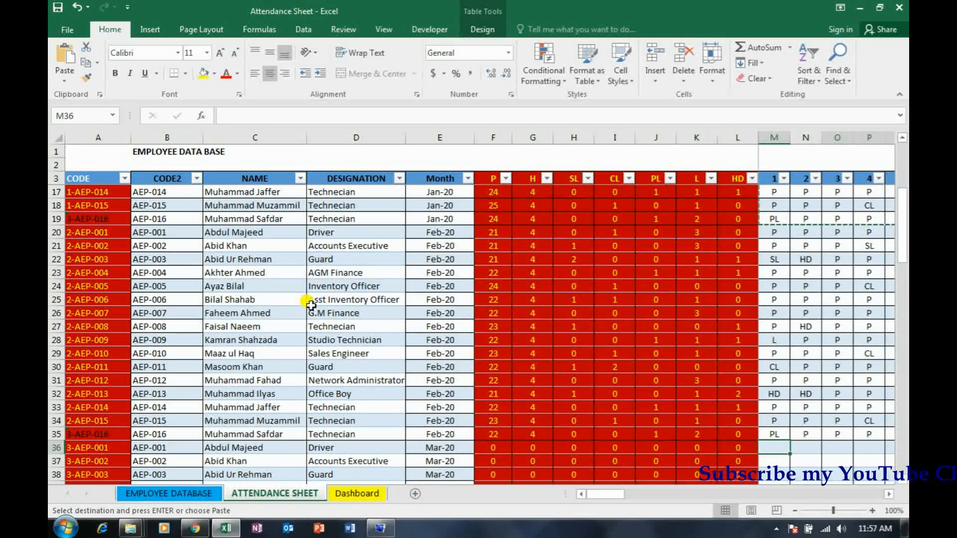
key("ctrl+v")
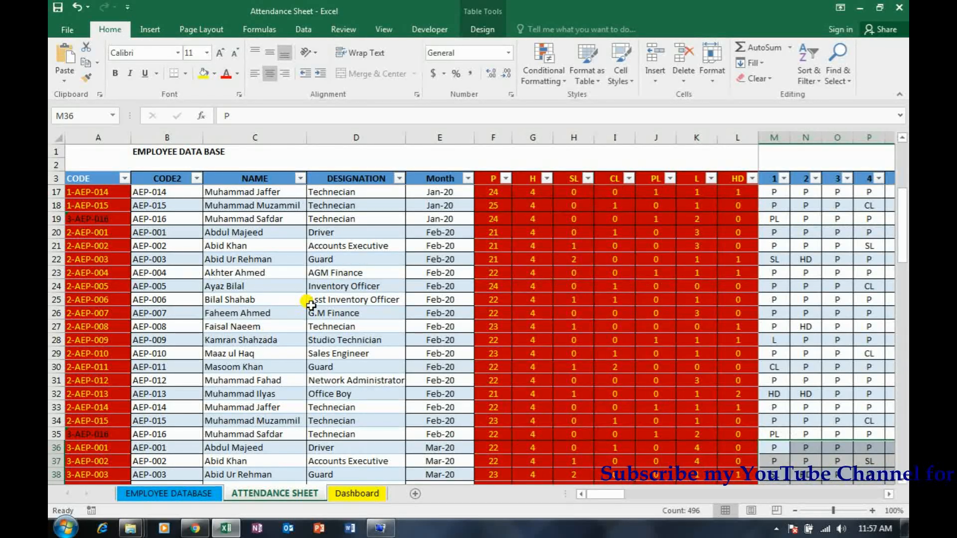
Review the pasted March attendance codes from day 1 through day 31 and return to the March month column
key("Return")
key("shift+Down")
key("shift+Down")
key("shift+Down")
key("shift+Down")
key("shift+Down")
key("shift+Down")
key("shift+Down")
key("shift+Down")
key("shift+Down")
key("shift+Down")
key("shift+Down")
key("shift+Down")
key("shift+Down")
key("shift+Down")
key("shift+Down")
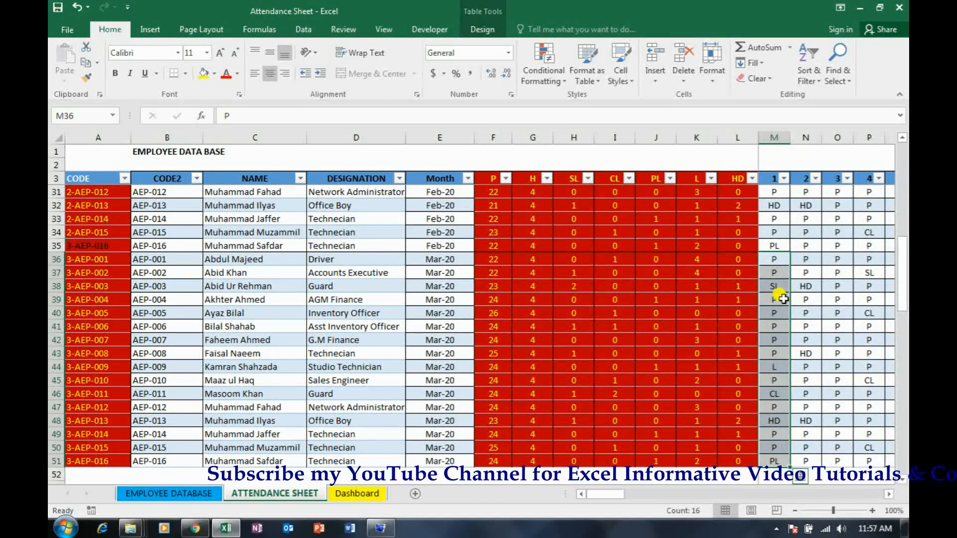
key("Right")
key("Right")
key("Right")
key("Right")
key("Right")
key("Right")
key("Right")
key("Right")
key("Right")
key("Right")
key("Right")
key("Right")
key("Right")
key("Right")
key("Right")
key("Right")
key("Right")
key("Right")
key("Right")
key("Right")
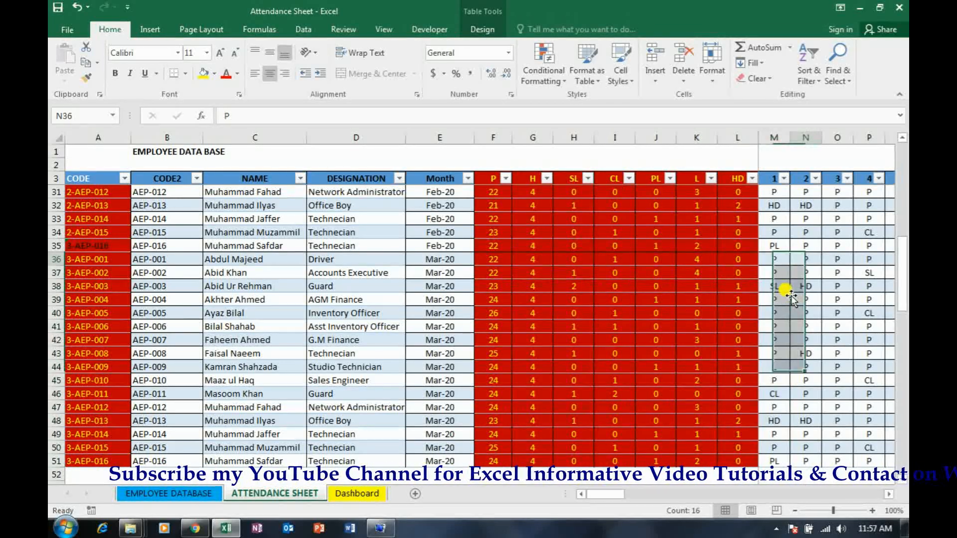
key("Left")
key("Left")
key("Left")
key("Left")
key("Left")
key("Left")
key("Left")
key("Left")
key("Left")
key("Left")
key("Left")
key("Left")
key("Left")
key("Left")
key("Left")
key("Left")
key("Left")
key("Left")
key("Left")
key("Left")
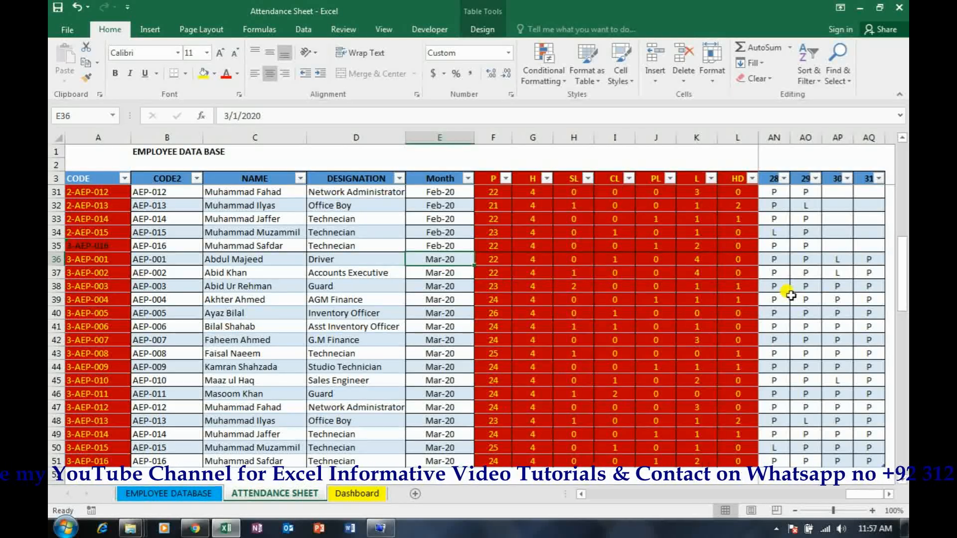
Copy the helper-code formula in A5 down the CODE column to the table's last row, A51
key("ctrl+Up")
key("Down")
key("Down")
key("Left")
key("Left")
key("Left")
key("Left")
key("ctrl+c")
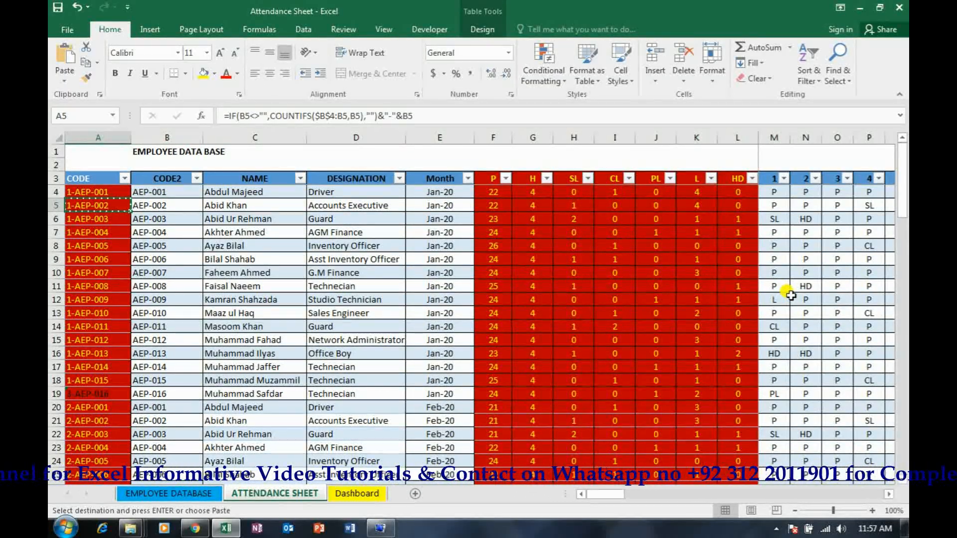
key("ctrl+shift+Down")
key("Escape")
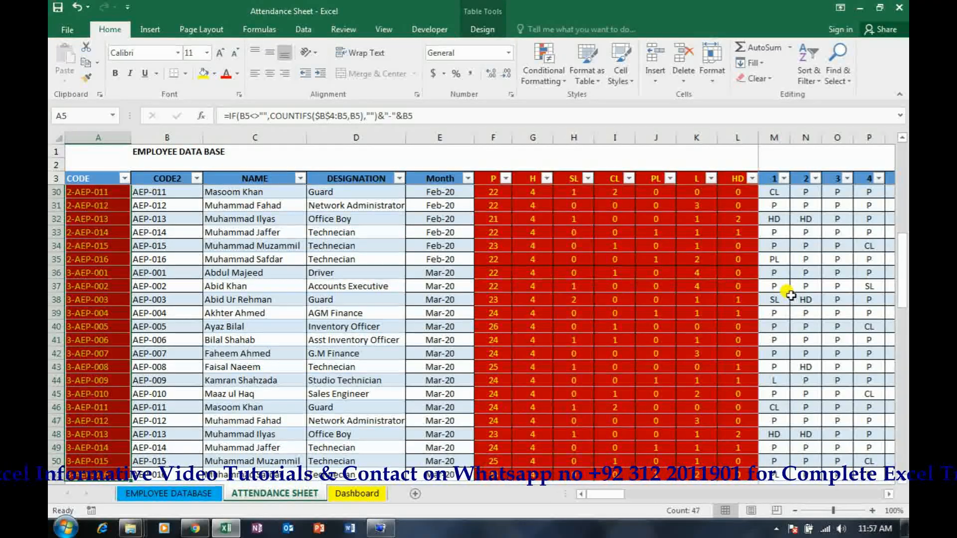
Check the helper code, count formulas and daily attendance codes along the table's last row
key("Right")
key("Left")
key("ctrl+Down")
key("Right")
key("Right")
key("Right")
key("Right")
key("Right")
key("Right")
key("Right")
key("Right")
key("Right")
key("Right")
key("Right")
key("Right")
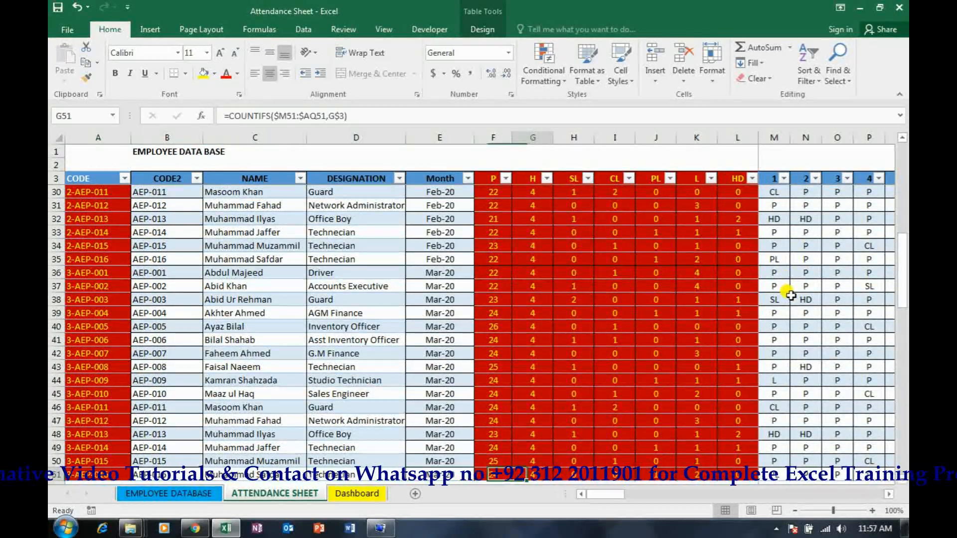
key("Right")
key("Right")
key("Right")
key("Right")
key("Right")
key("Right")
key("Right")
key("Right")
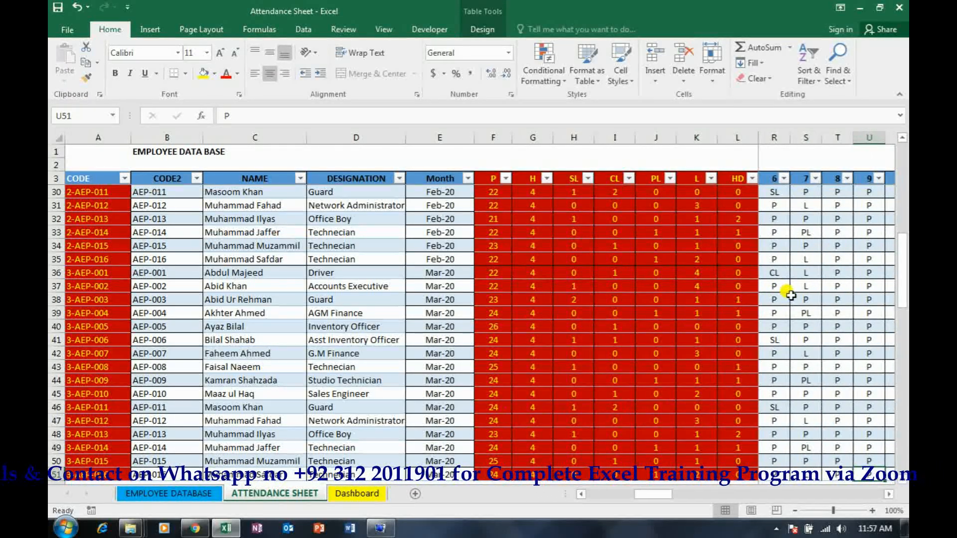
Clear the monthly attendance formulas in the P to HD columns (E11:K22) on the Dashboard sheet
left_click(358, 493)
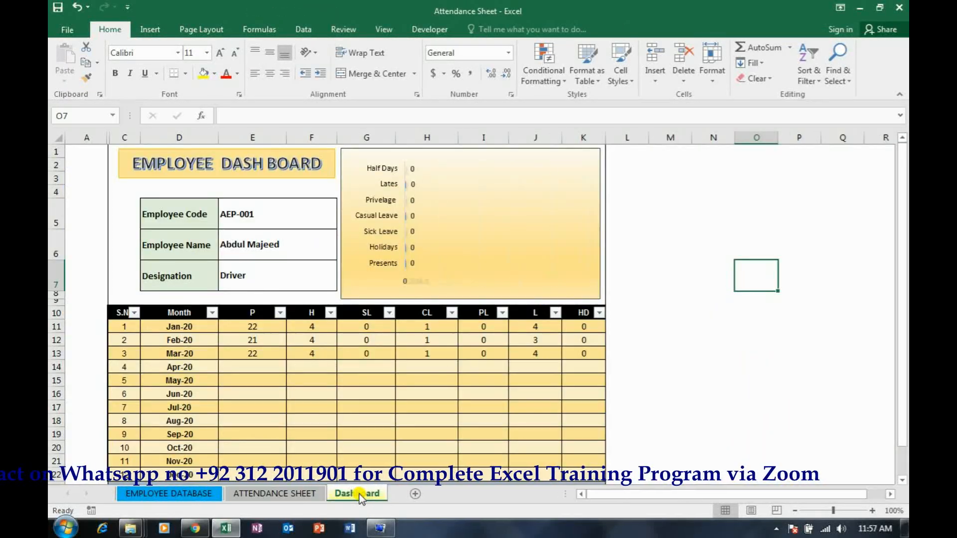
left_click(252, 327)
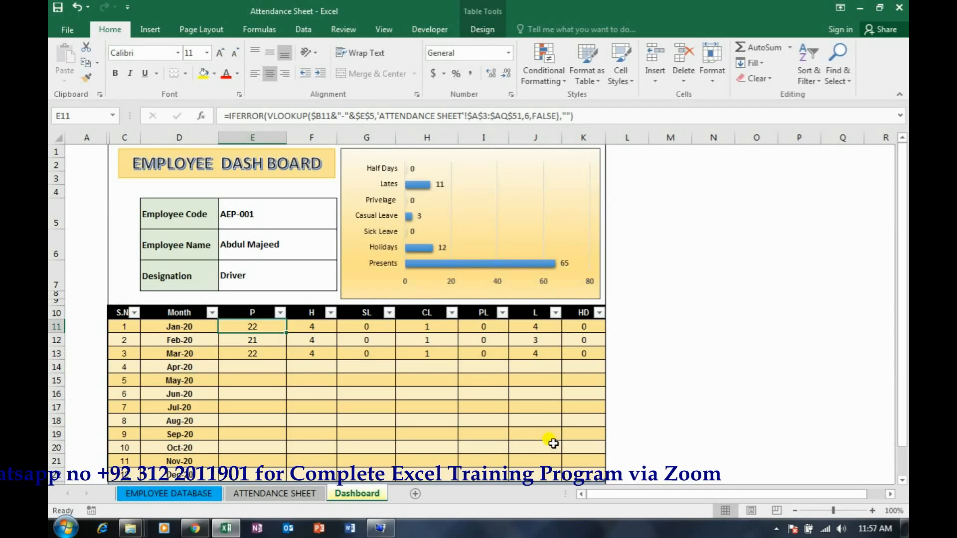
key("shift+Right")
key("shift+Right")
key("shift+Right")
key("shift+Right")
key("shift+Right")
key("shift+Right")
key("ctrl+shift+Down")
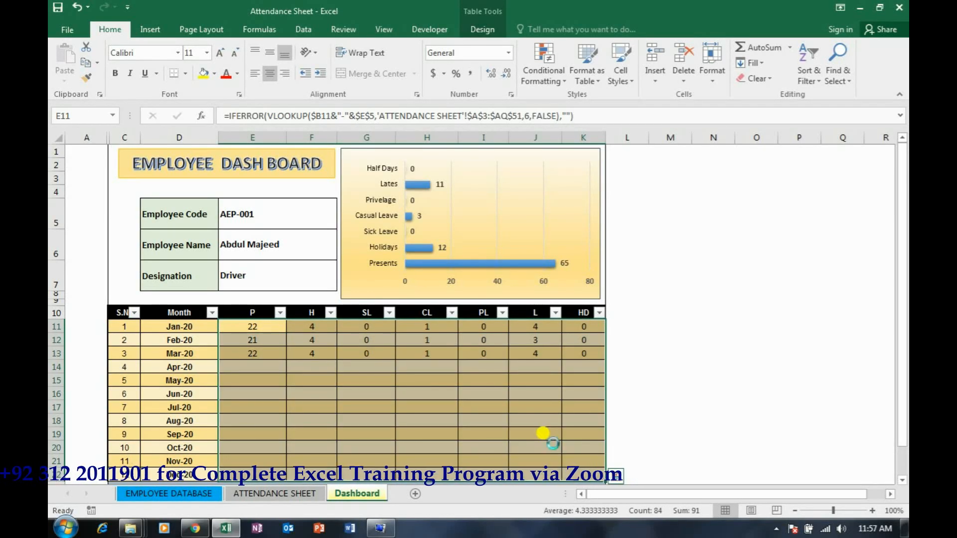
key("Delete")
Set list data validation on the Employee Code cell E5 with the source 'EMPLOYEE DATABASE'!$B$4:$B$19
key("ctrl+Home")
key("Up")
key("Up")
key("Up")
key("Up")
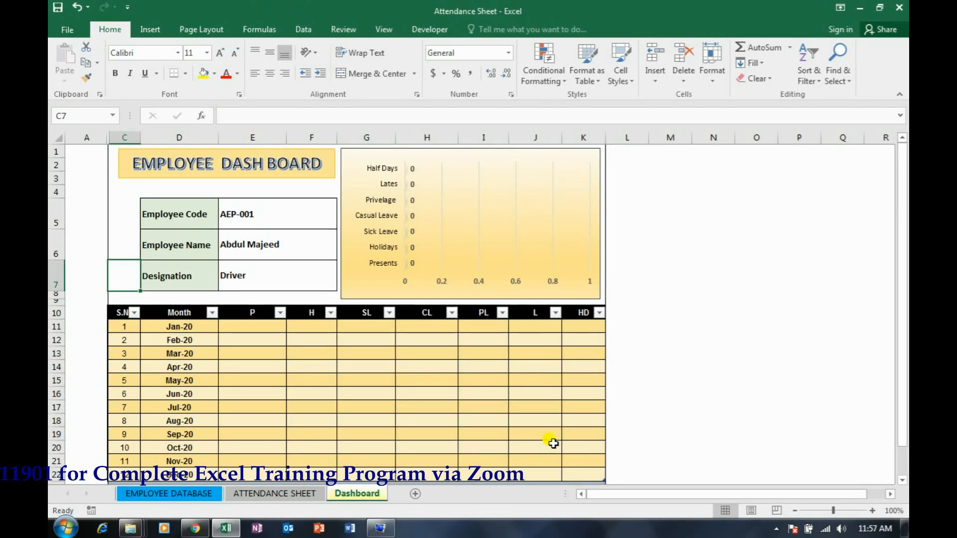
key("Right")
left_click(244, 222)
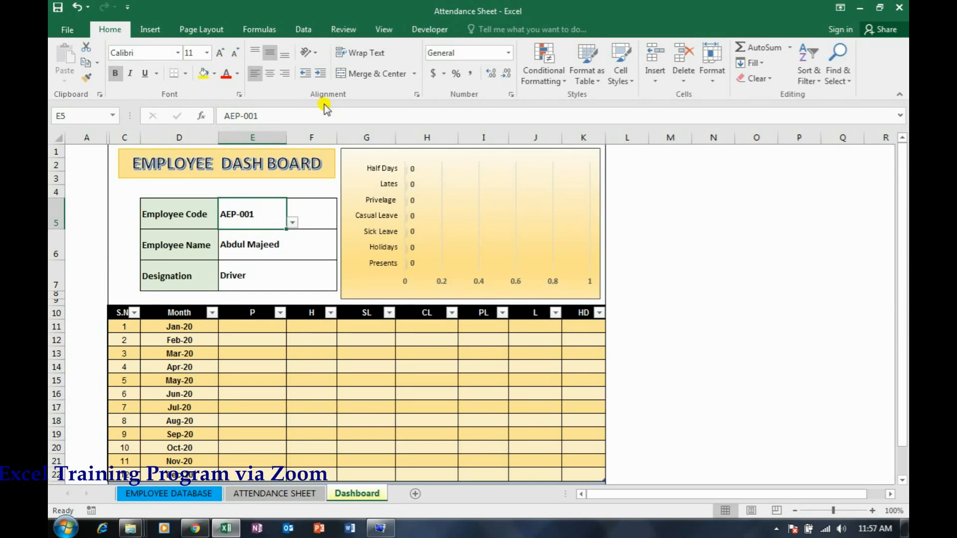
left_click(303, 30)
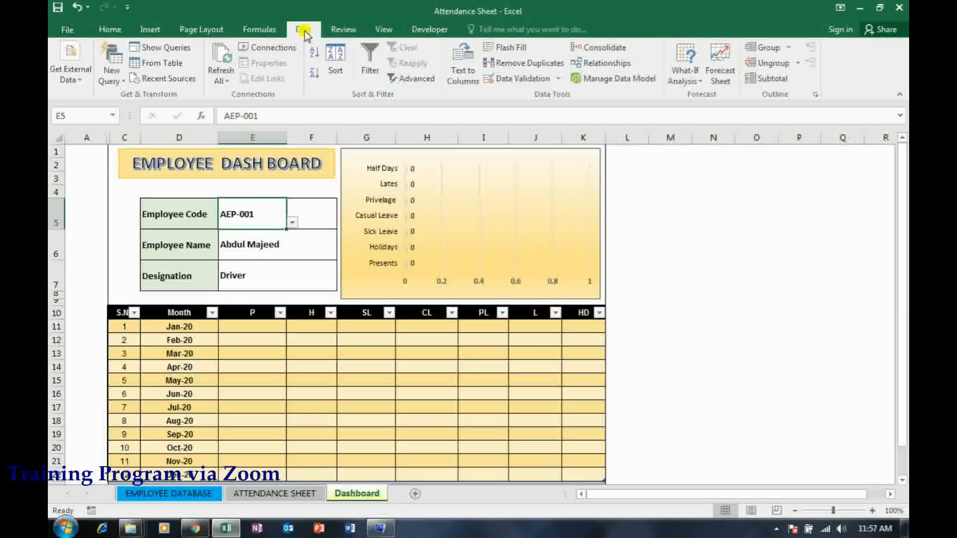
left_click(539, 85)
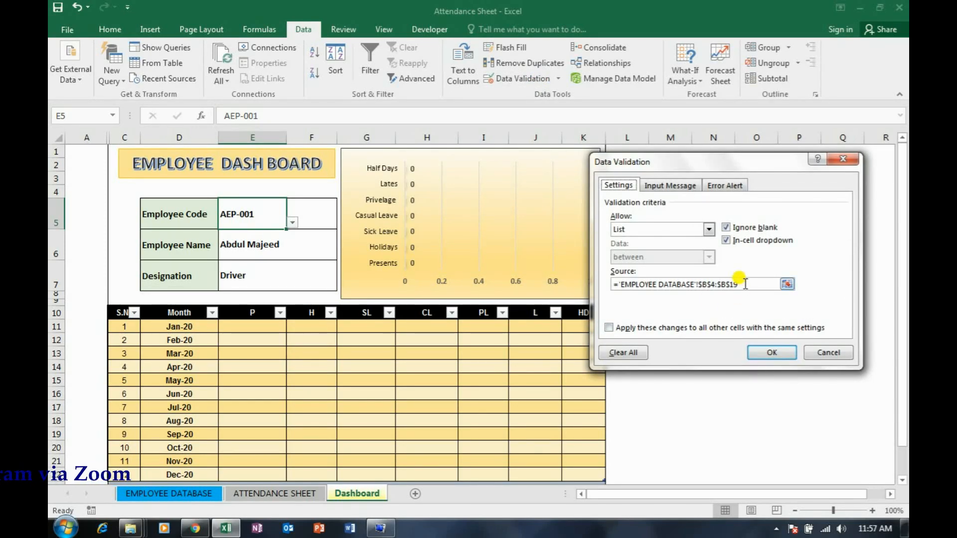
left_click(745, 284)
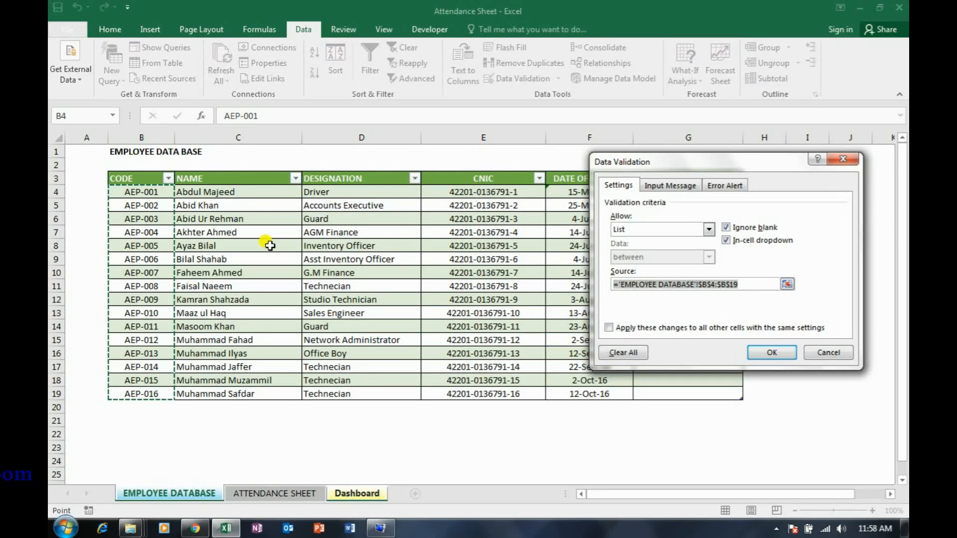
left_click_drag(141, 191, 150, 393)
left_click(764, 352)
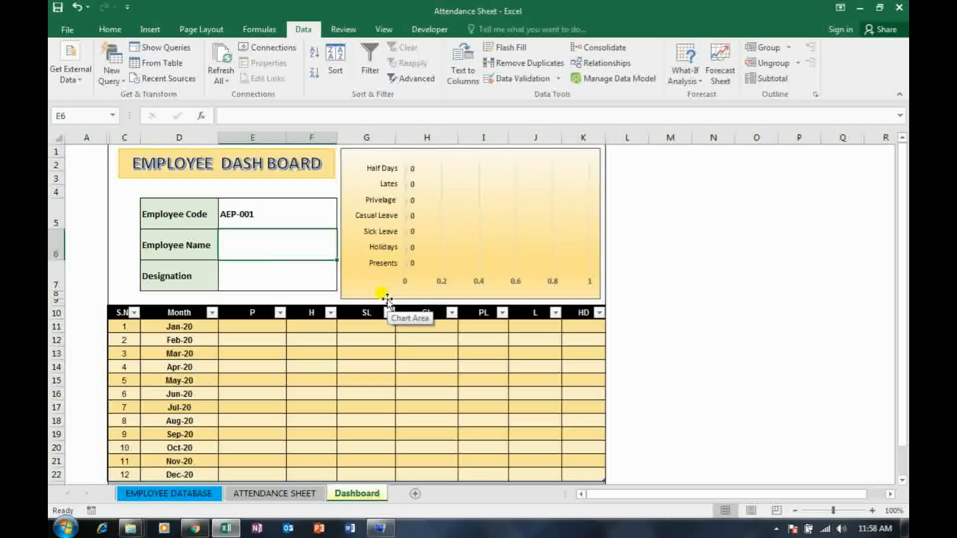
Enter =VLOOKUP(E5,'EMPLOYEE DATABASE'!B3:G19,2,FALSE) in E6 to look up the employee name
type("=vlo")
key("Tab")
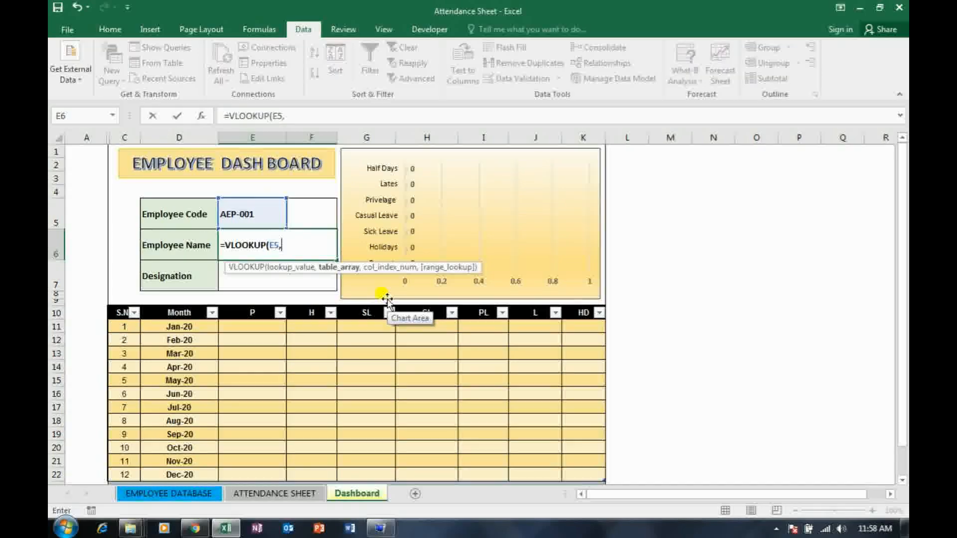
left_click(199, 502)
left_click(144, 178)
key("ctrl+shift+Right")
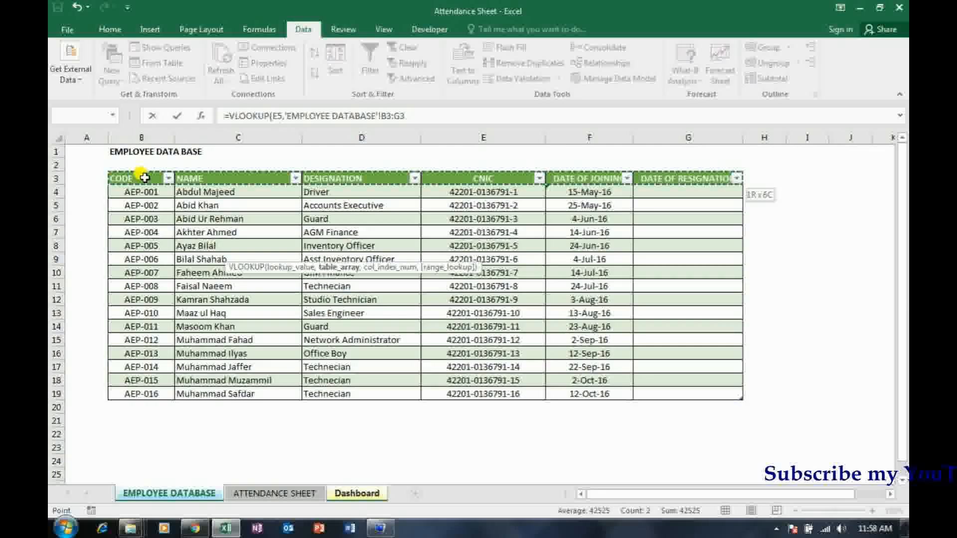
key("ctrl+shift+Down")
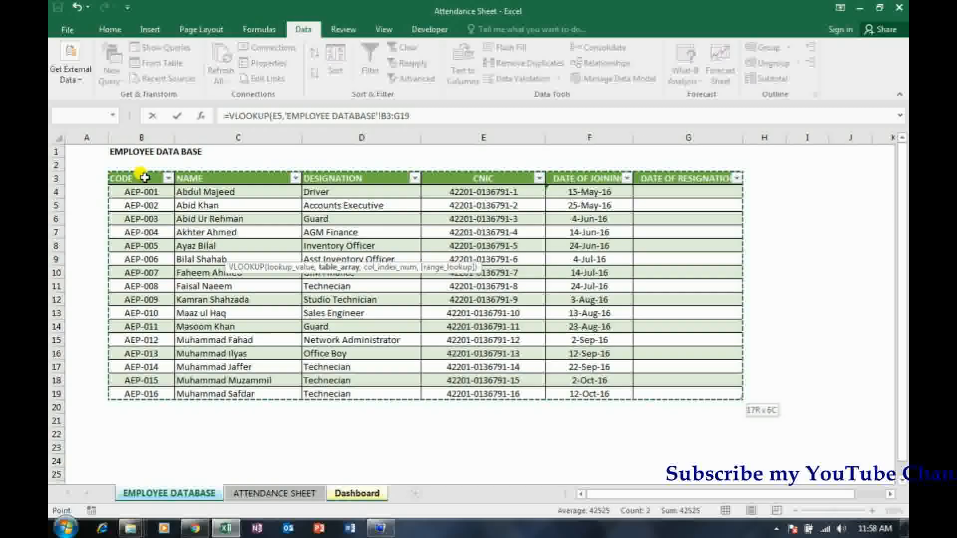
type(",2,fal")
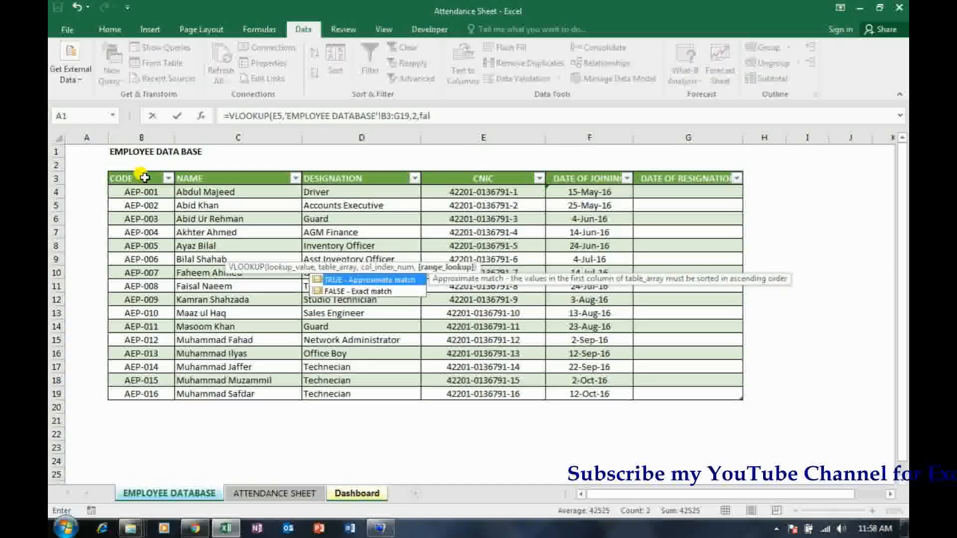
type("se")
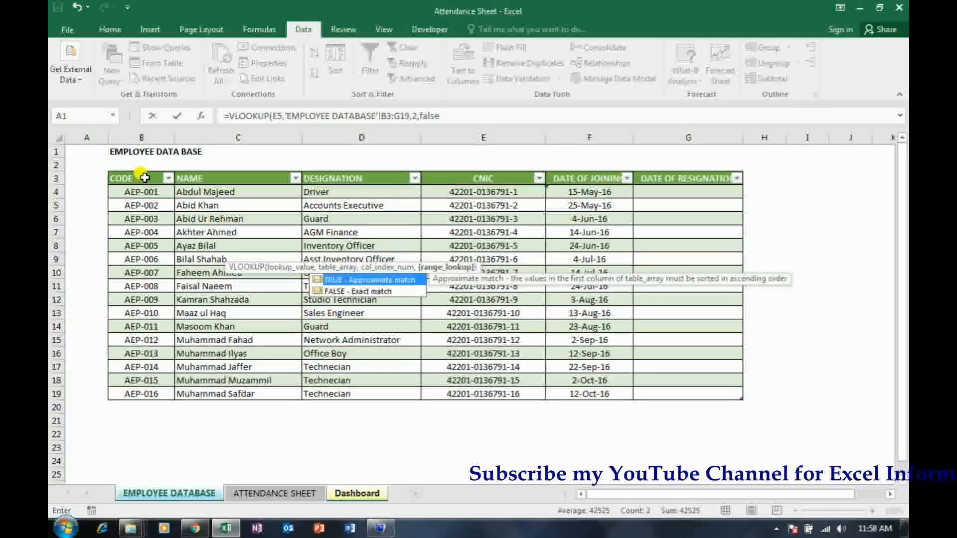
type(")")
key("Return")
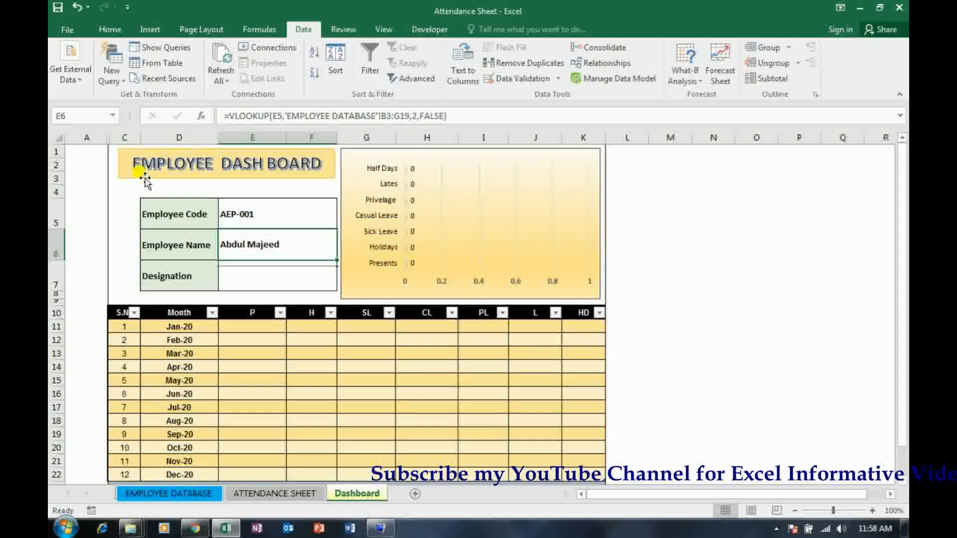
Enter =VLOOKUP(E5,'EMPLOYEE DATABASE'!B3:G19,3,FALSE) in the Designation cell E7
type("=vlookup(")
key("Up")
key("Up")
key("Up")
key("Right")
key("Down")
key("Left")
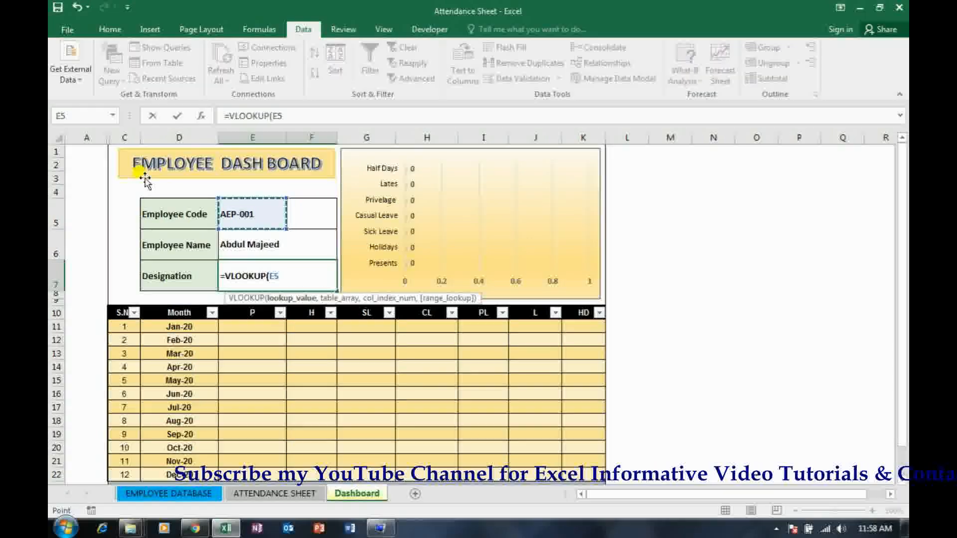
type(",")
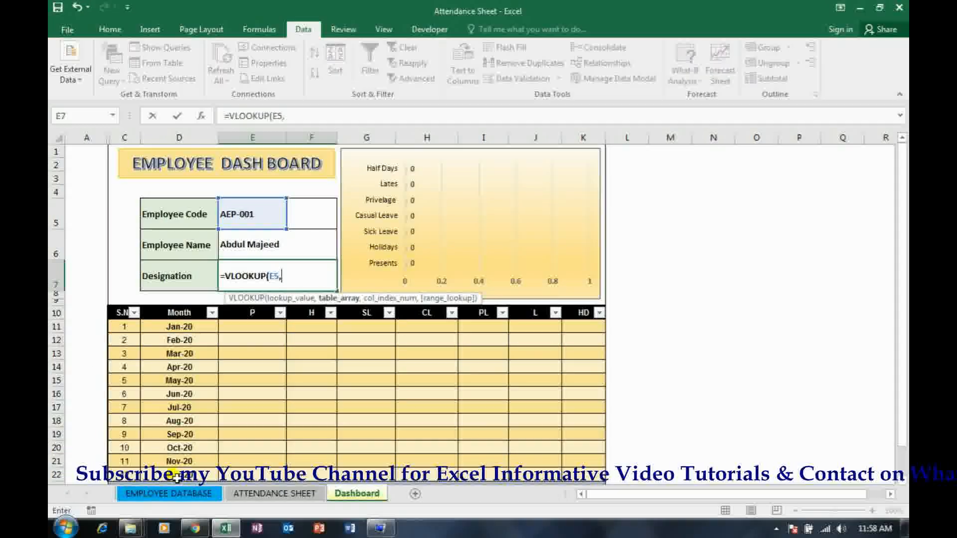
left_click(182, 493)
left_click(148, 180)
key("ctrl+shift+Right")
key("ctrl+shift+Down")
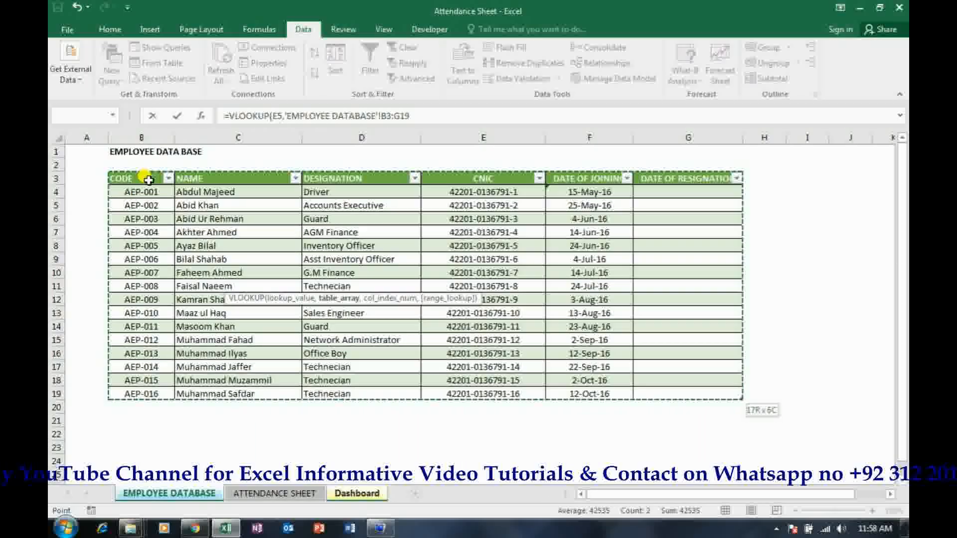
type(",3,fal")
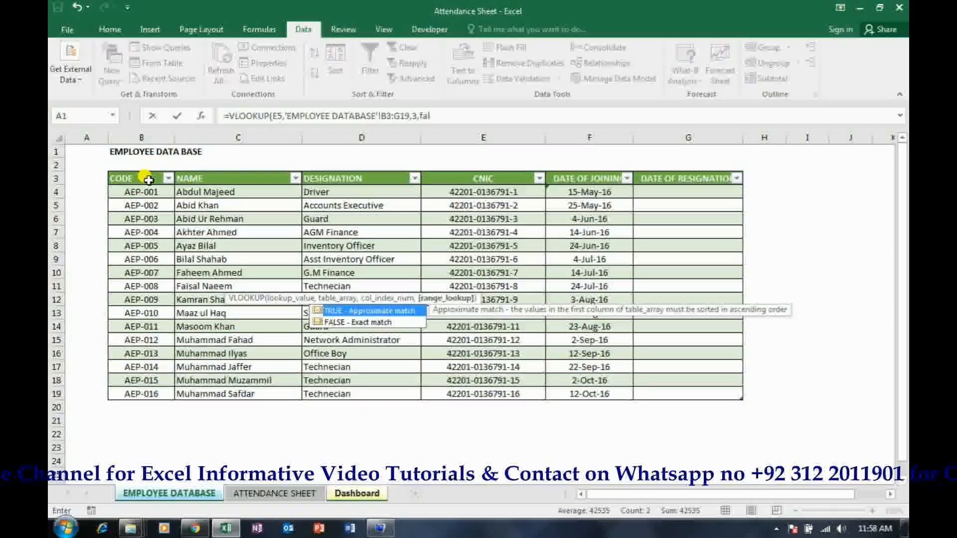
type("se)")
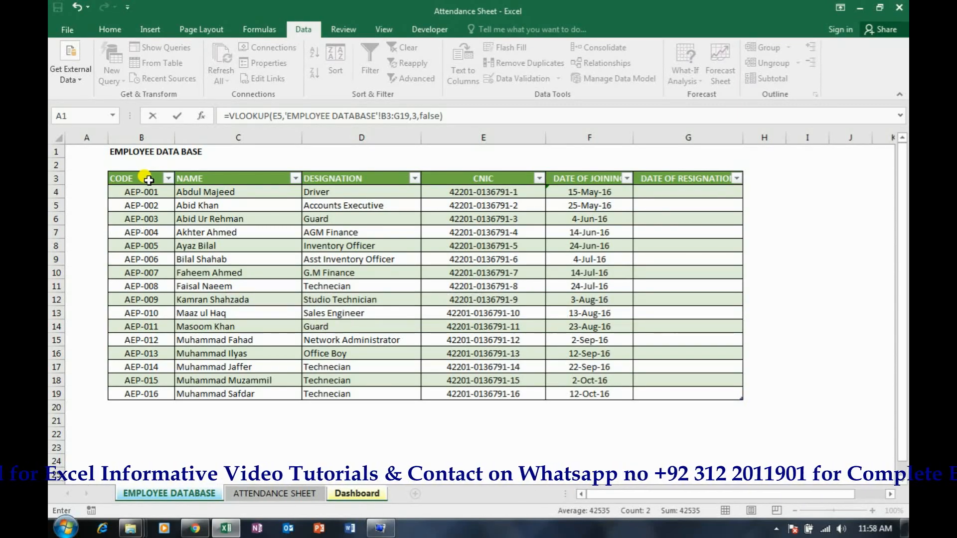
key("Return")
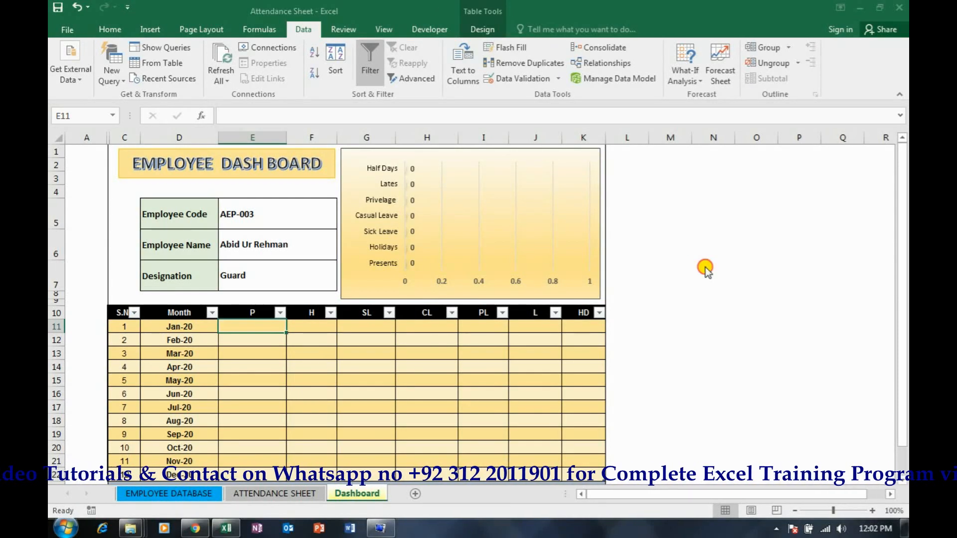
Test the name and designation lookups by choosing employee code AEP-002 and then AEP-006 in E5
left_click(246, 209)
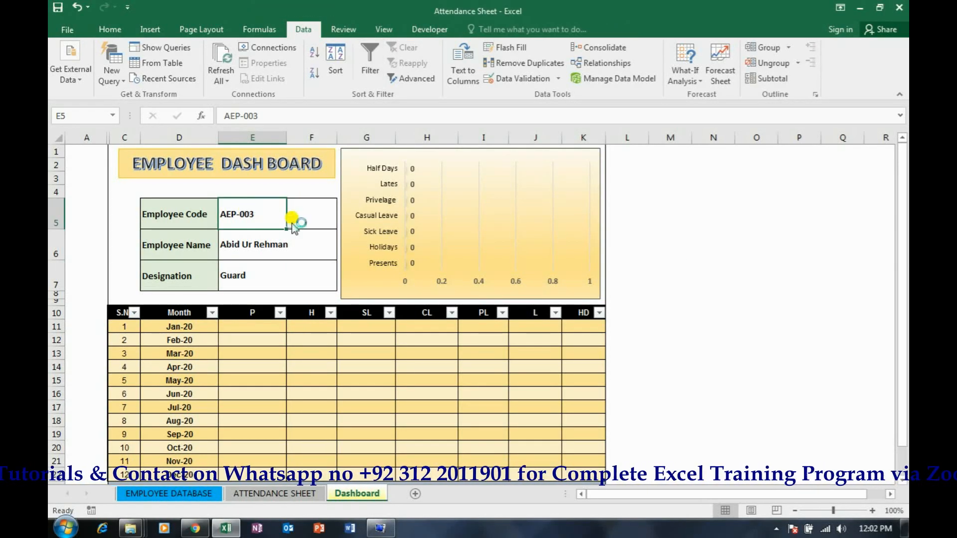
left_click(294, 220)
left_click_drag(295, 255, 295, 248)
left_click(268, 243)
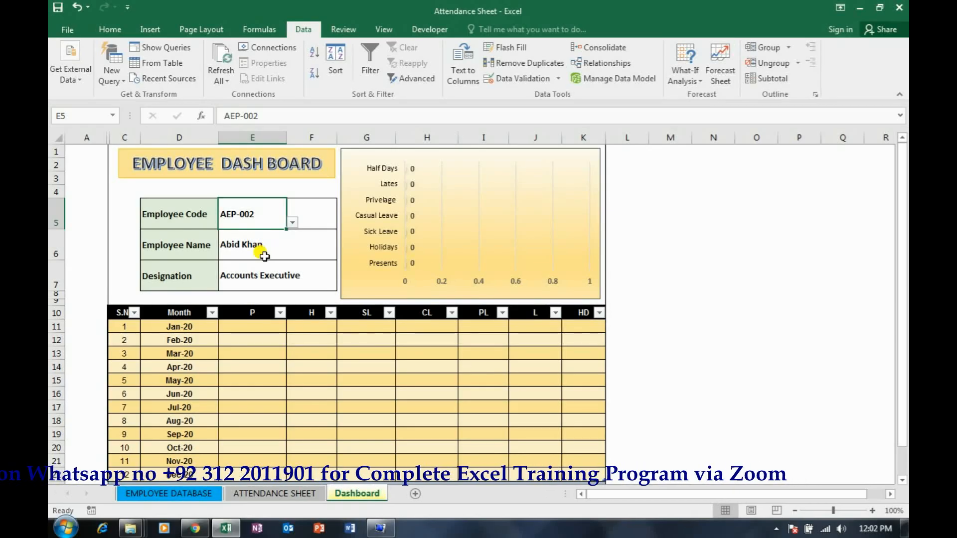
left_click(256, 246)
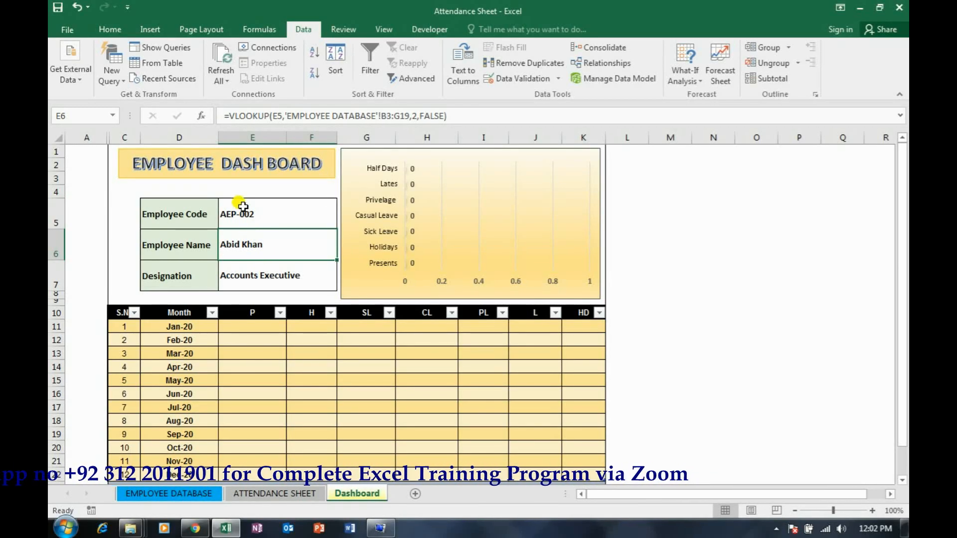
left_click(242, 206)
left_click(292, 222)
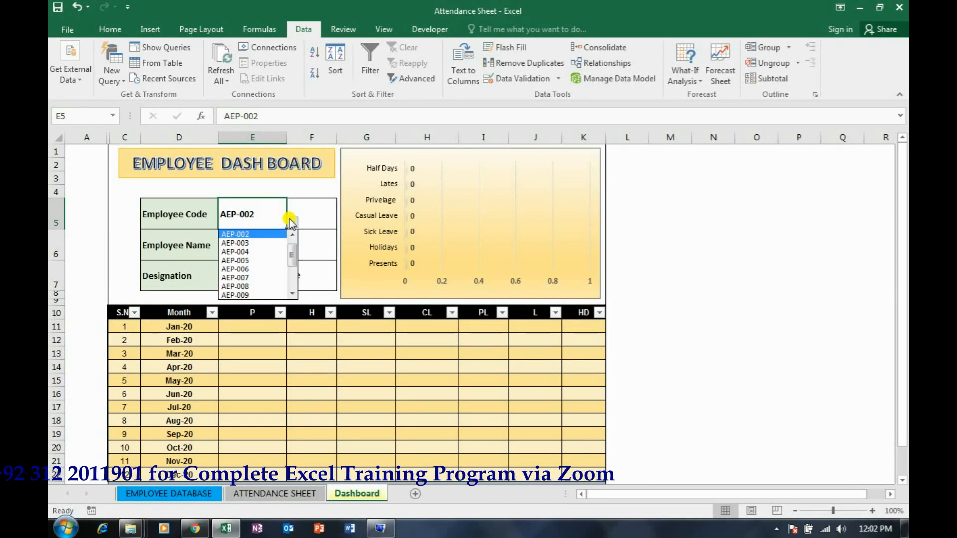
left_click(261, 269)
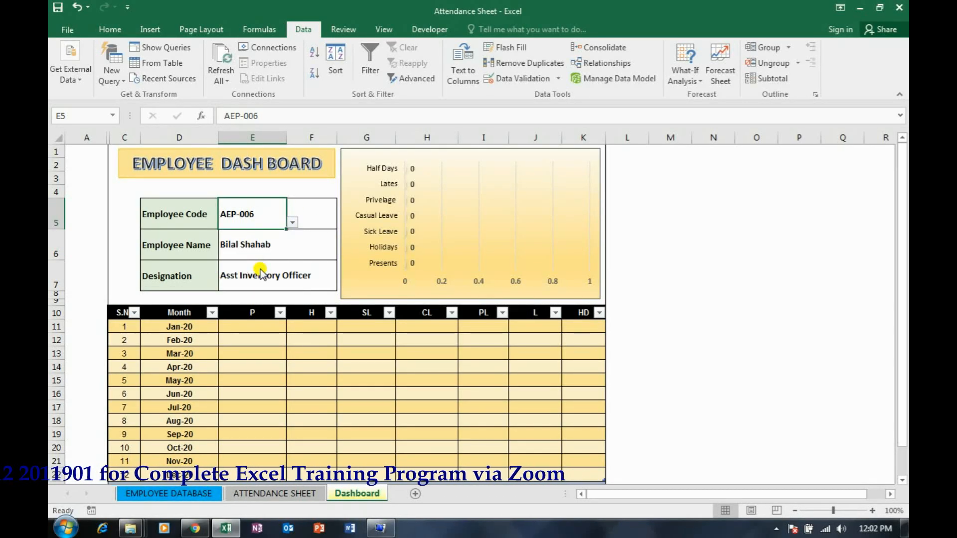
Check the helper code formula in A30 against CODE2 in B30 on the ATTENDANCE SHEET, and return to the Dashboard
left_click(291, 493)
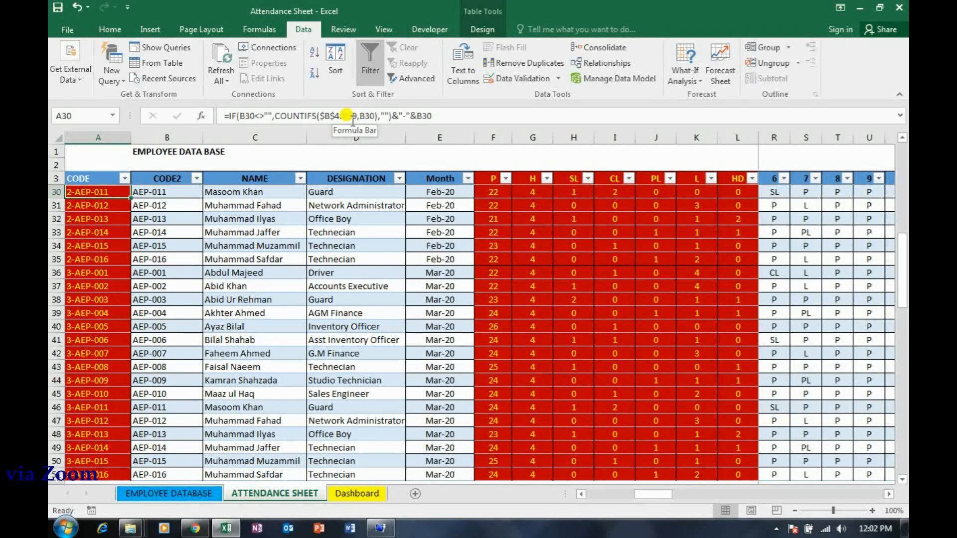
left_click(163, 194)
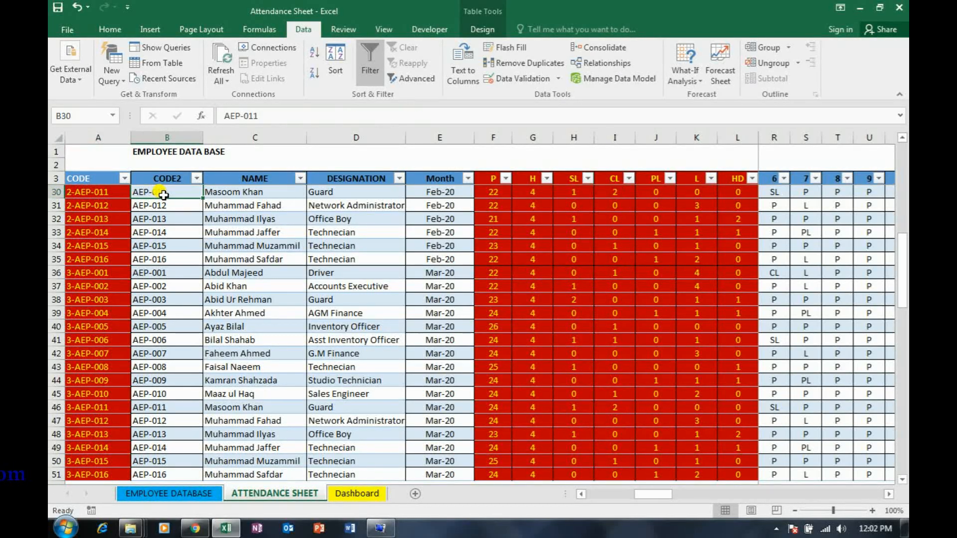
left_click(100, 194)
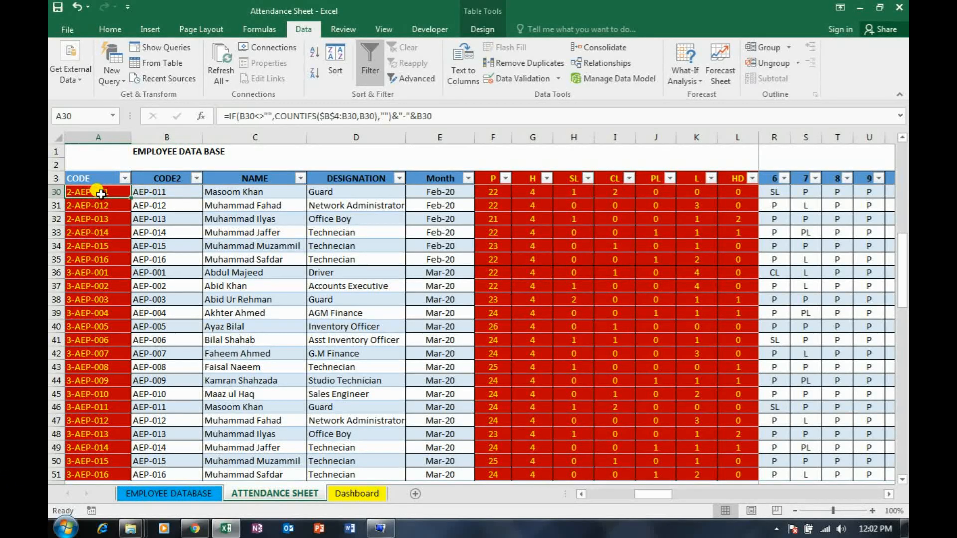
left_click(348, 494)
left_click(262, 328)
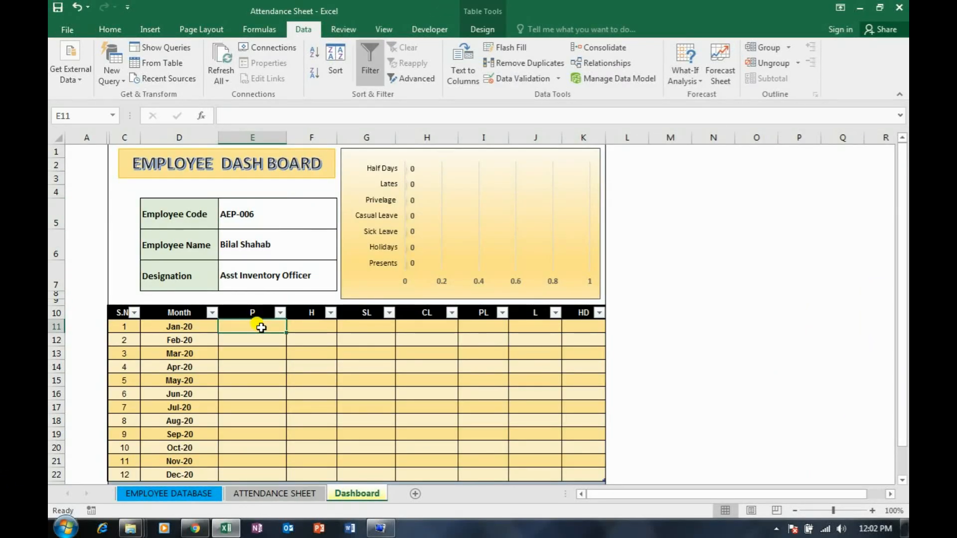
type("=vl")
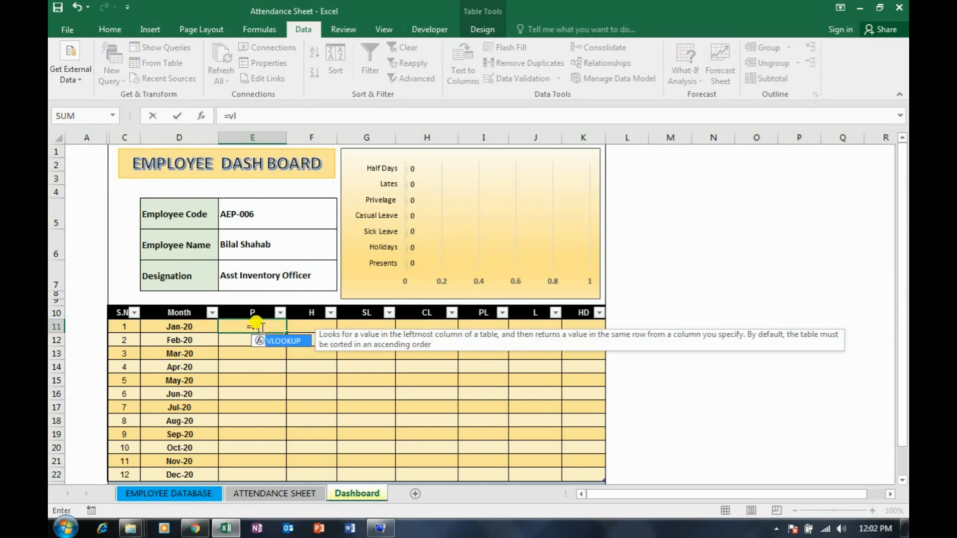
key("Tab")
key("Left")
key("Left")
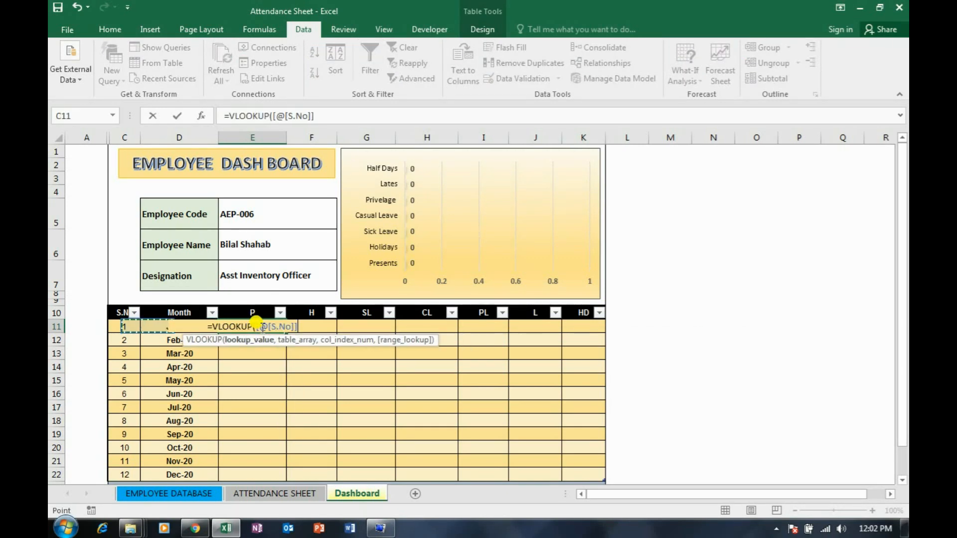
key("Escape")
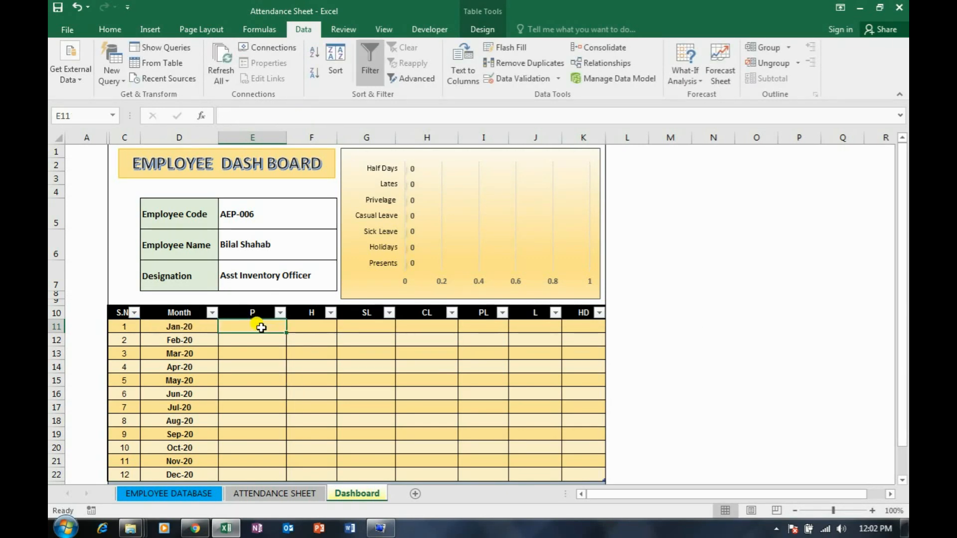
Convert the Dashboard's monthly attendance table to a normal range
left_click(481, 30)
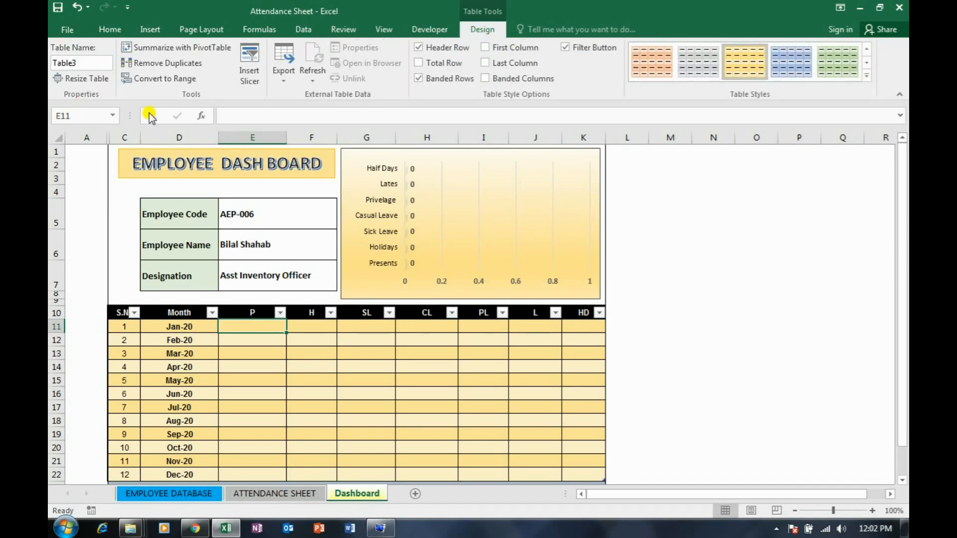
left_click(165, 78)
left_click(466, 304)
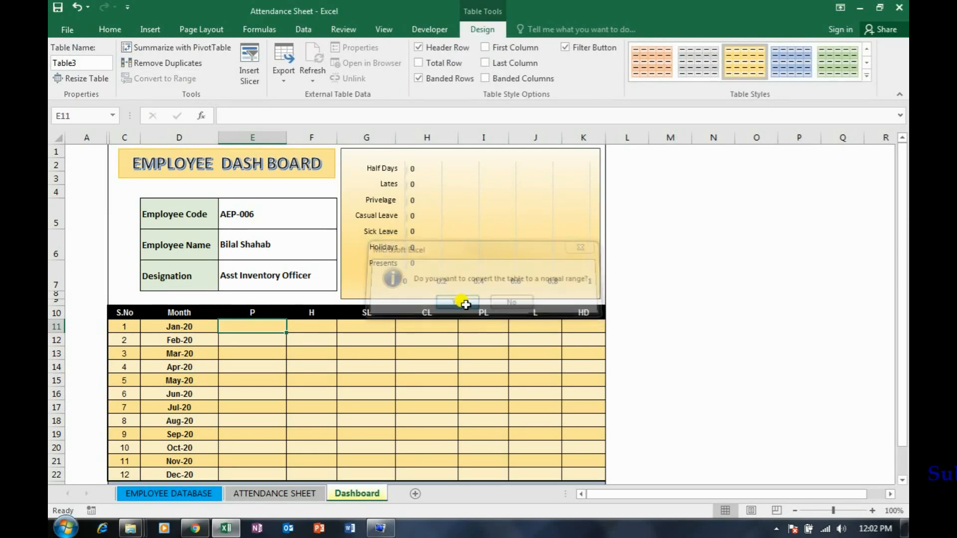
left_click(847, 335)
Start a VLOOKUP formula in the January P cell E11 with the lookup value $C11&"-"&$E$5
left_click(245, 324)
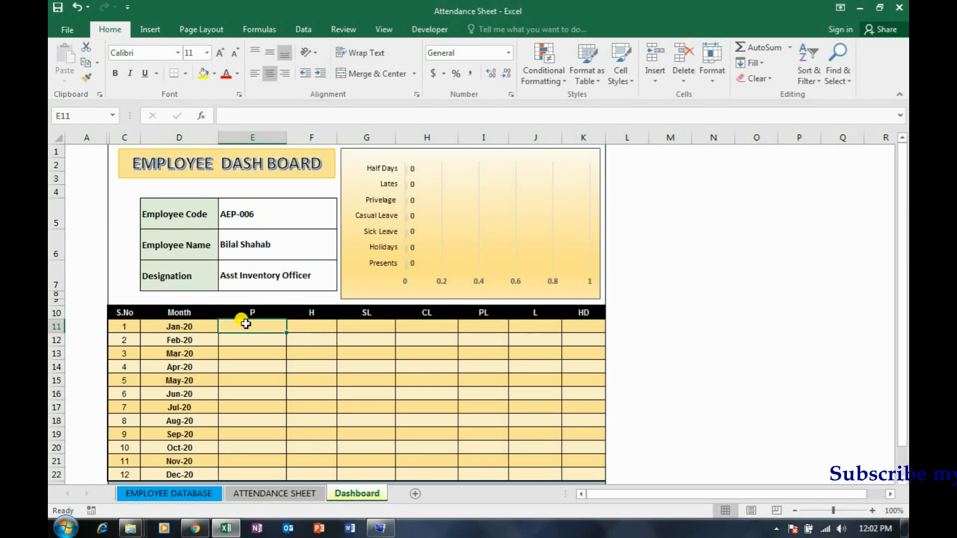
type("=VL")
key("Tab")
key("Left")
key("Left")
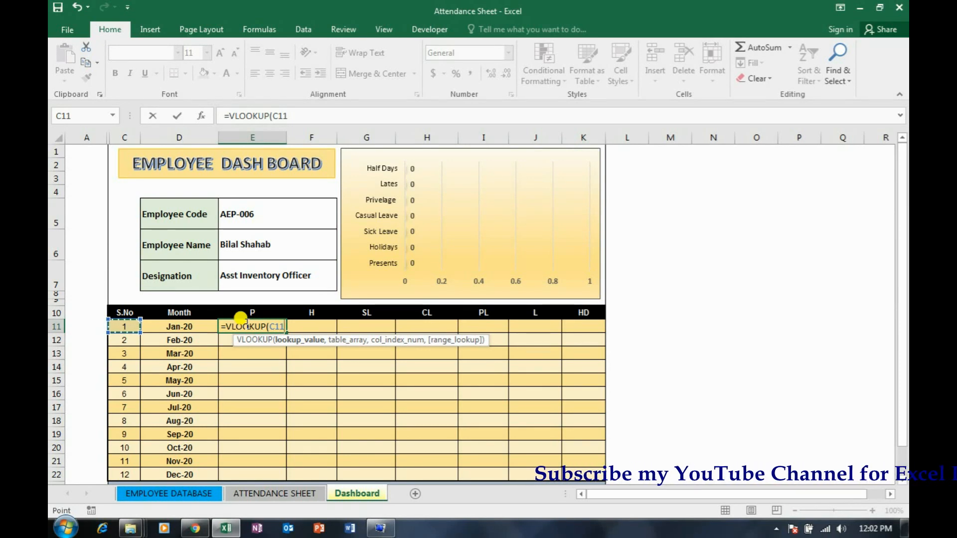
key("F4")
key("F4")
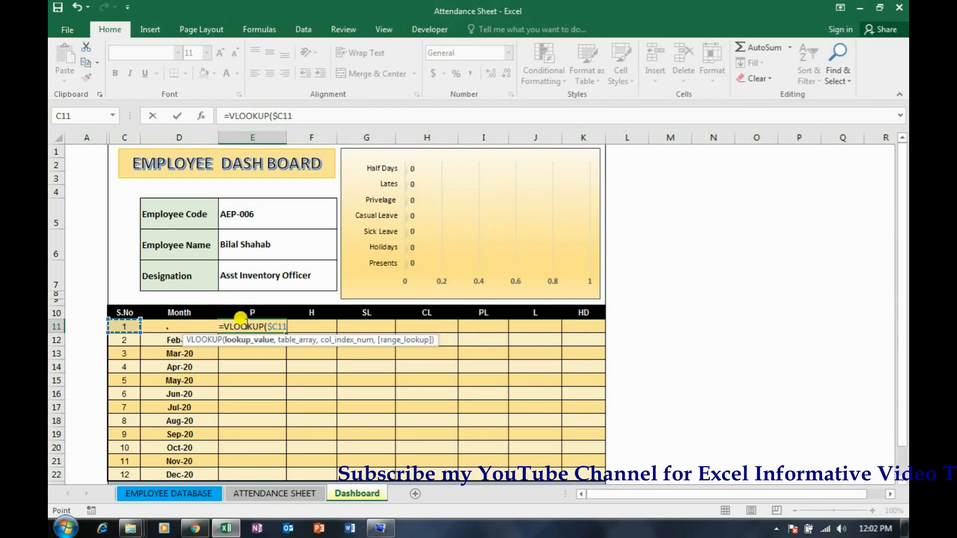
type("&")
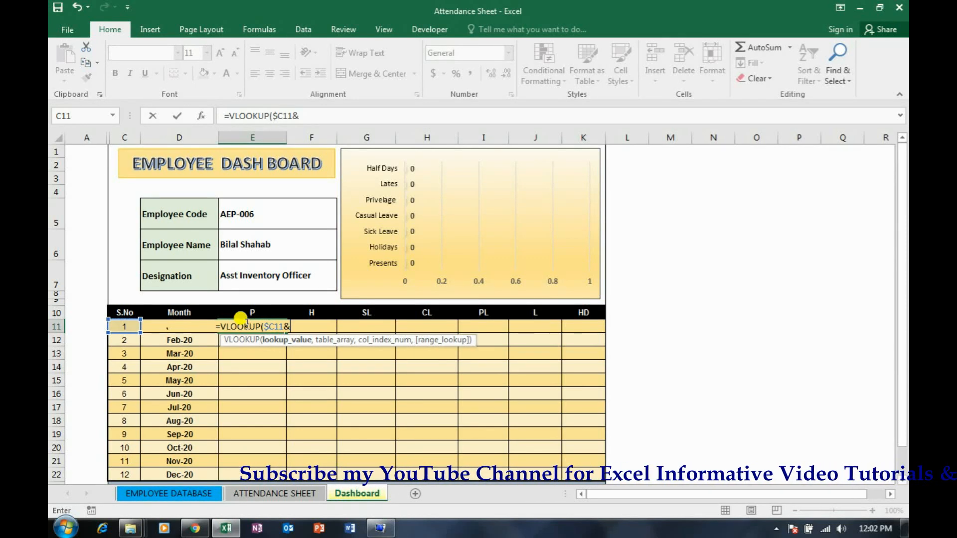
type("\"-\"")
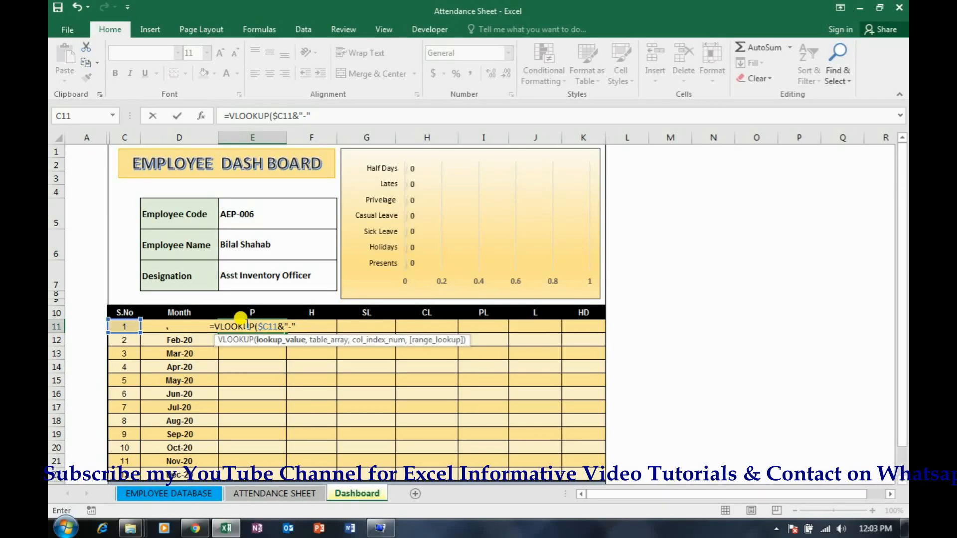
type("&")
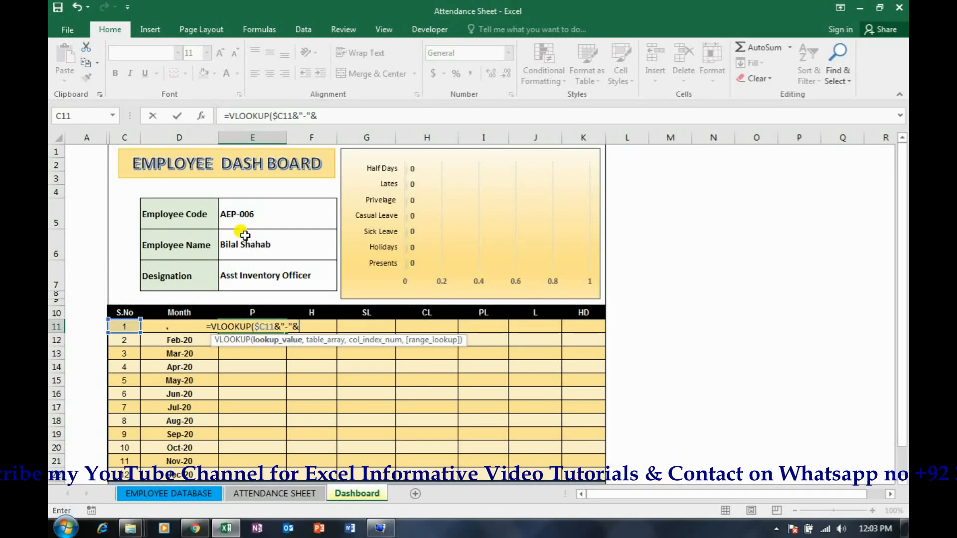
left_click(248, 214)
key("F4")
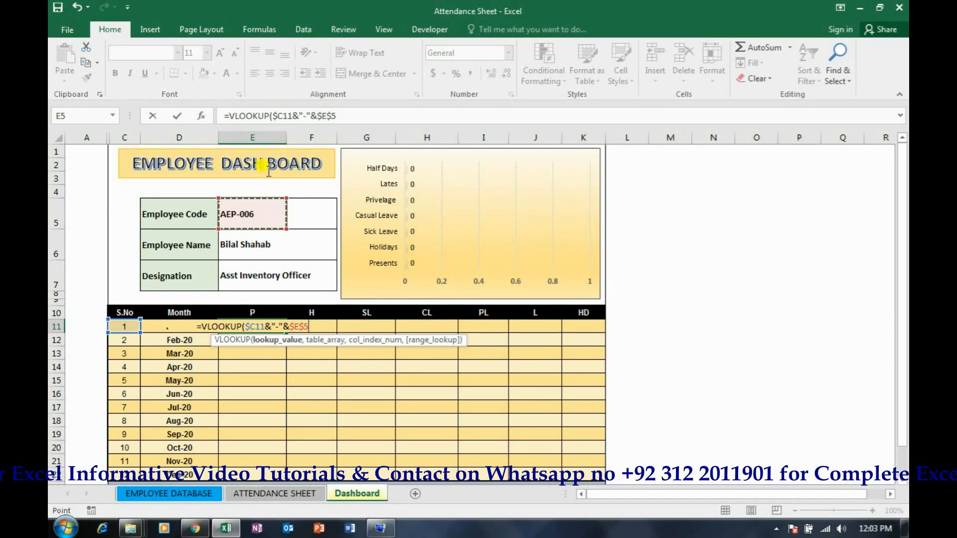
Complete the E11 VLOOKUP with table array Table2[#All] from the ATTENDANCE SHEET, column index 6 and FALSE
left_click(340, 116)
type(",")
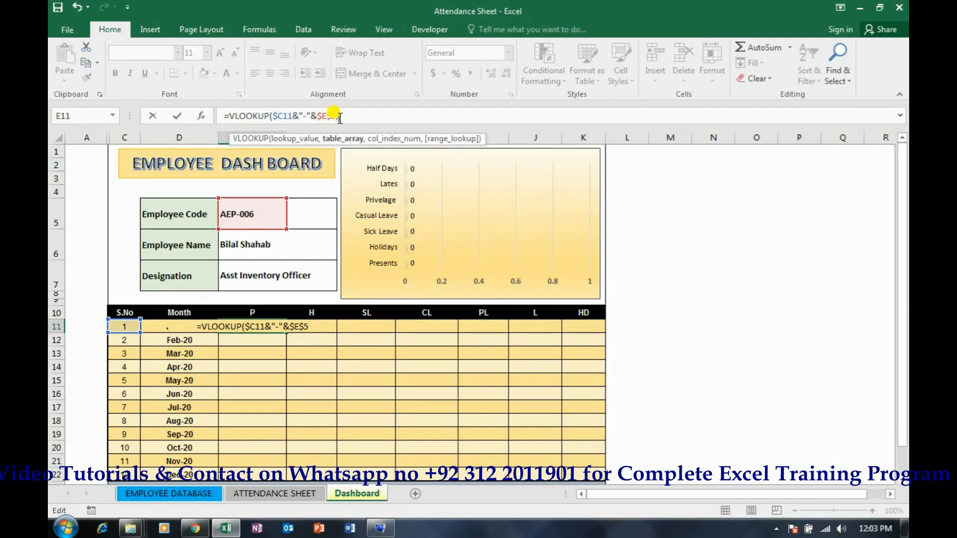
left_click(287, 495)
left_click(103, 178)
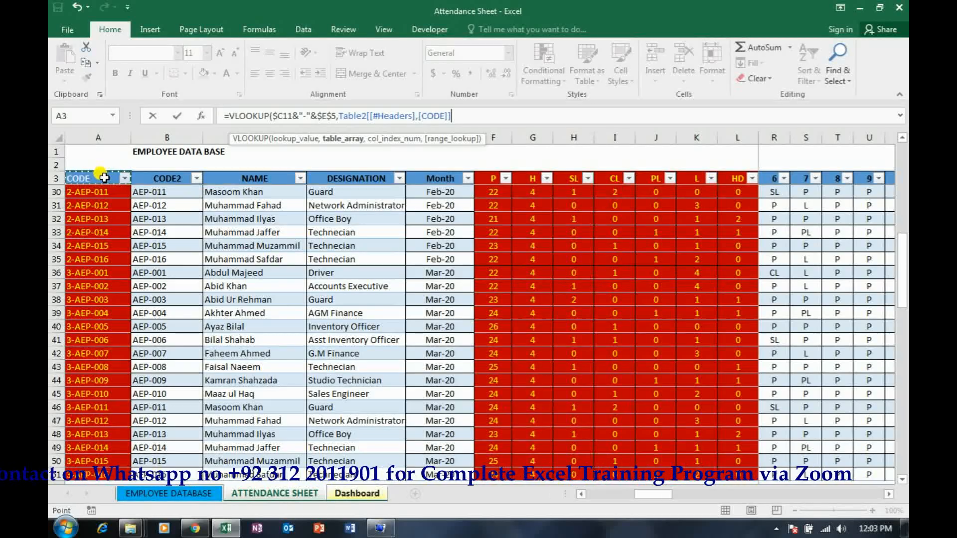
key("ctrl+shift+Right")
key("ctrl+shift+Down")
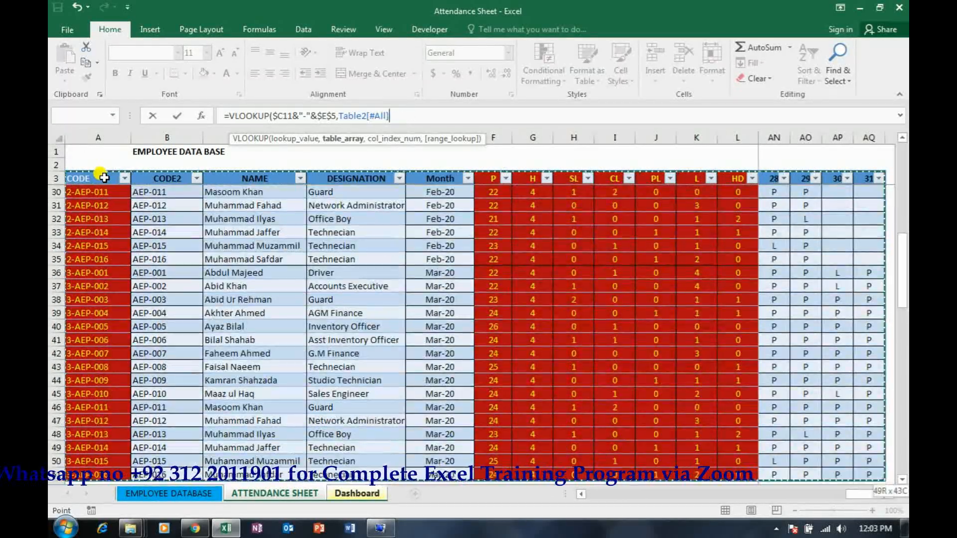
key("shift+Down")
key("shift+Up")
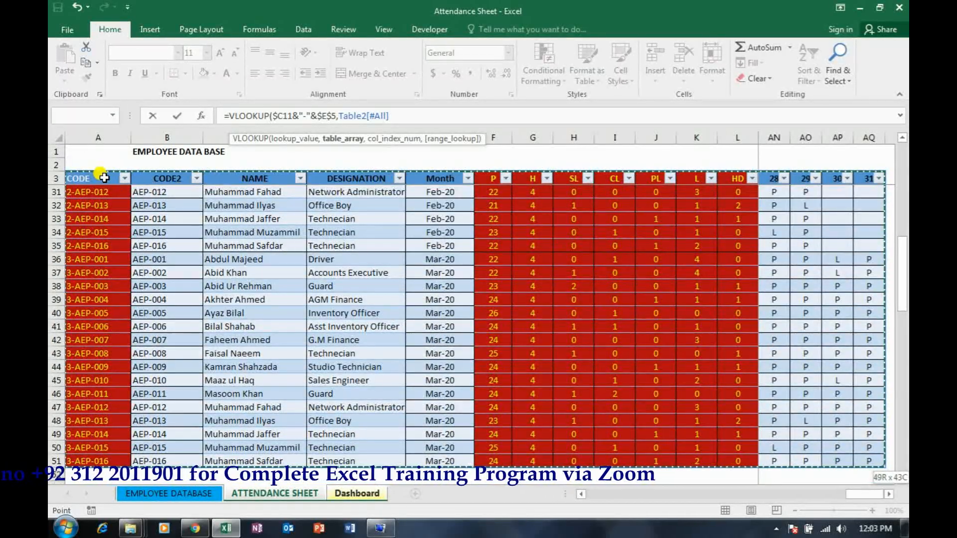
type(",")
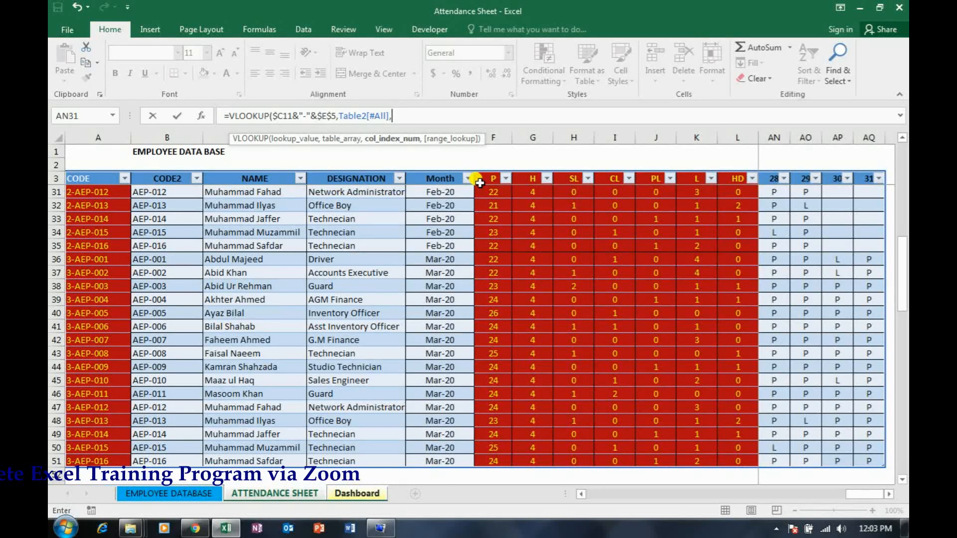
type("6,f")
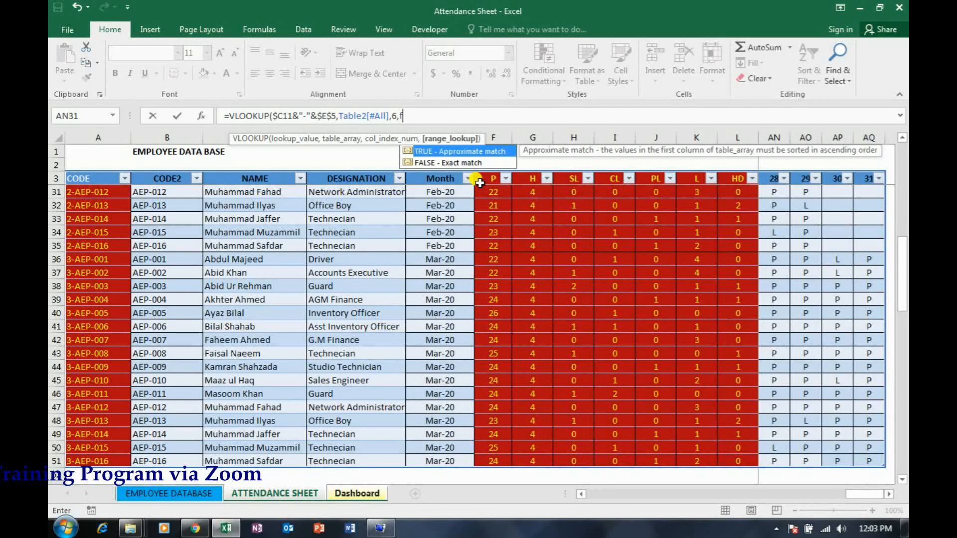
type("alse)")
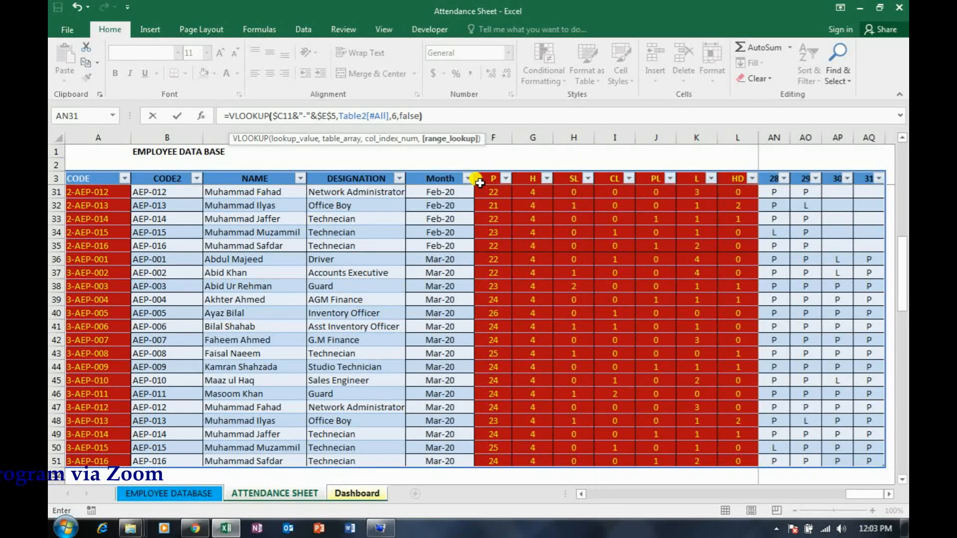
key("Return")
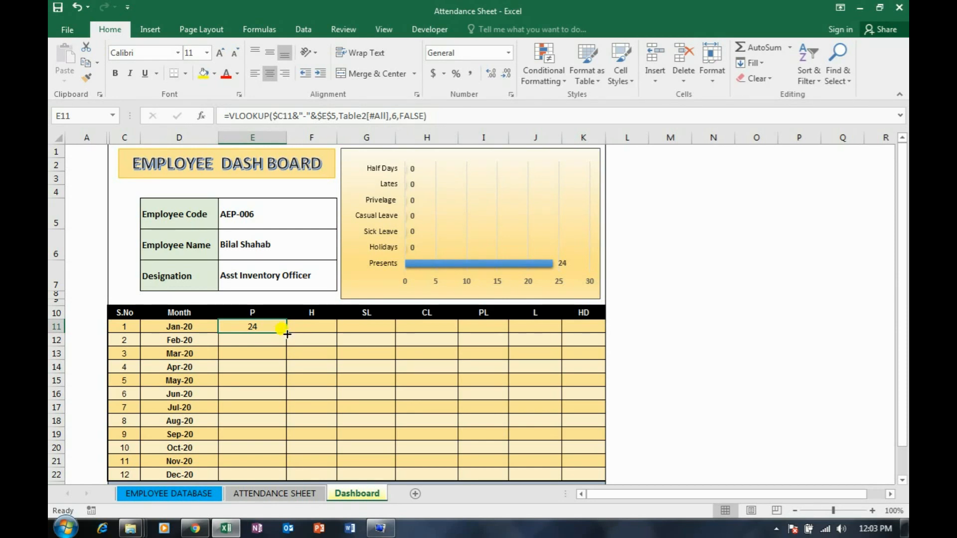
Fill the January P formula from E11 across to K11, and check the count columns' order on the ATTENDANCE SHEET
left_click_drag(287, 333, 584, 331)
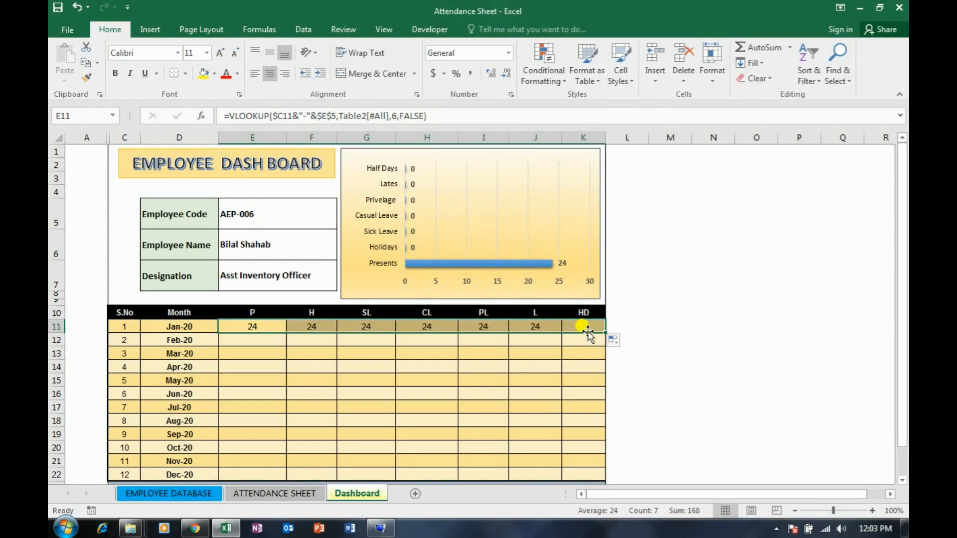
left_click(267, 493)
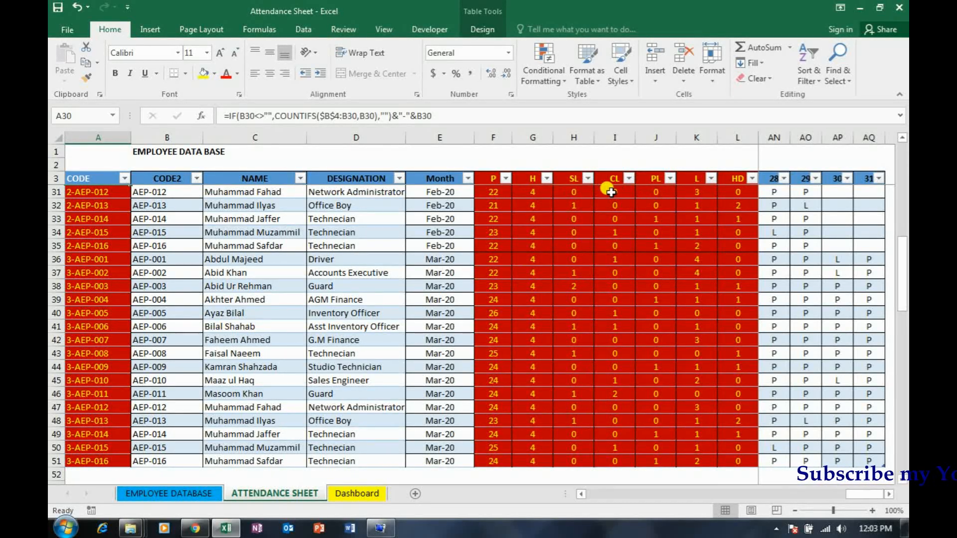
left_click(351, 494)
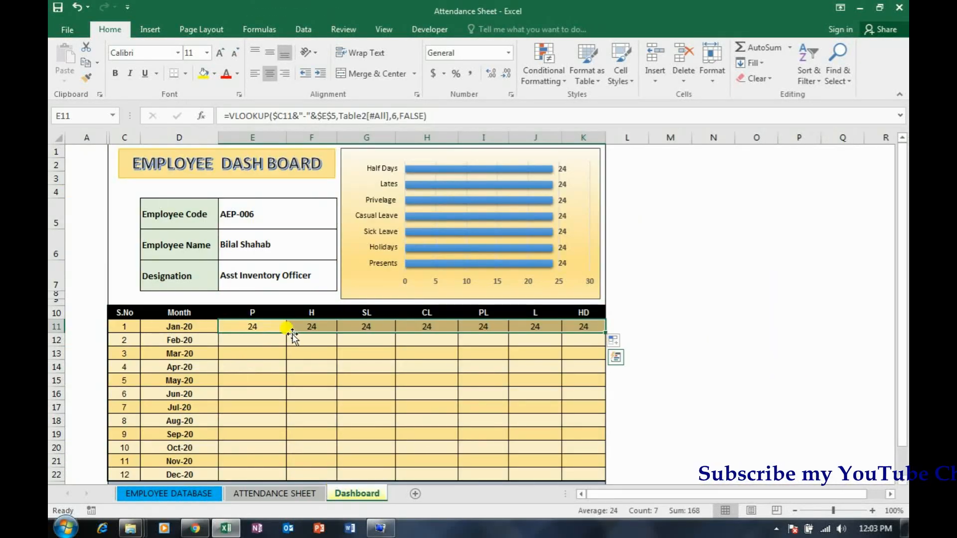
Set the VLOOKUP column index to 7 in the January H cell F11 and to 8 in the SL cell G11
left_click(308, 325)
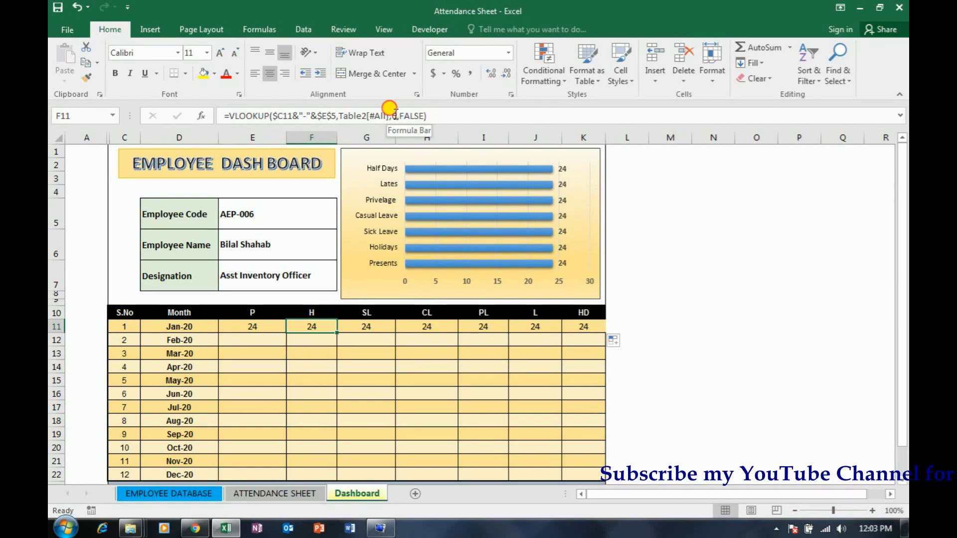
left_click(394, 115)
key("Tab")
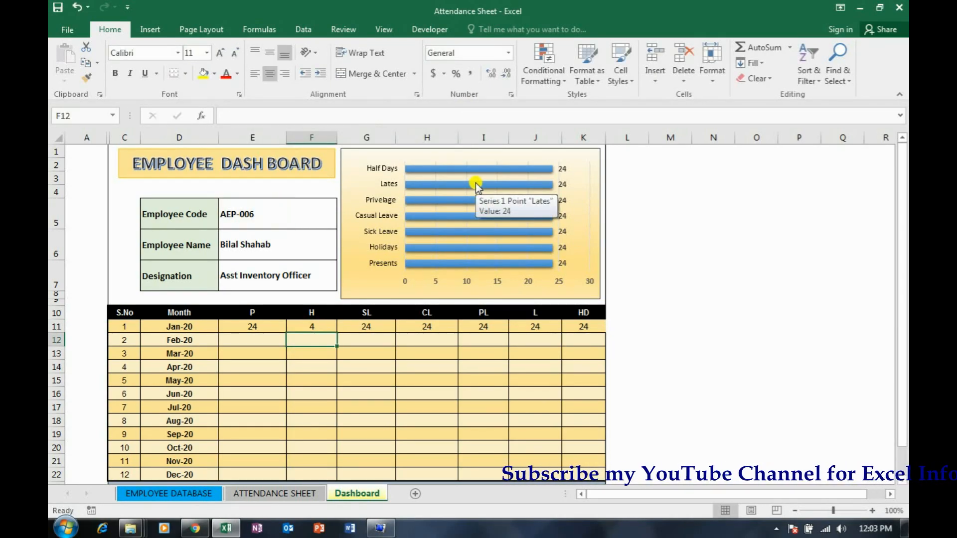
left_click(398, 118)
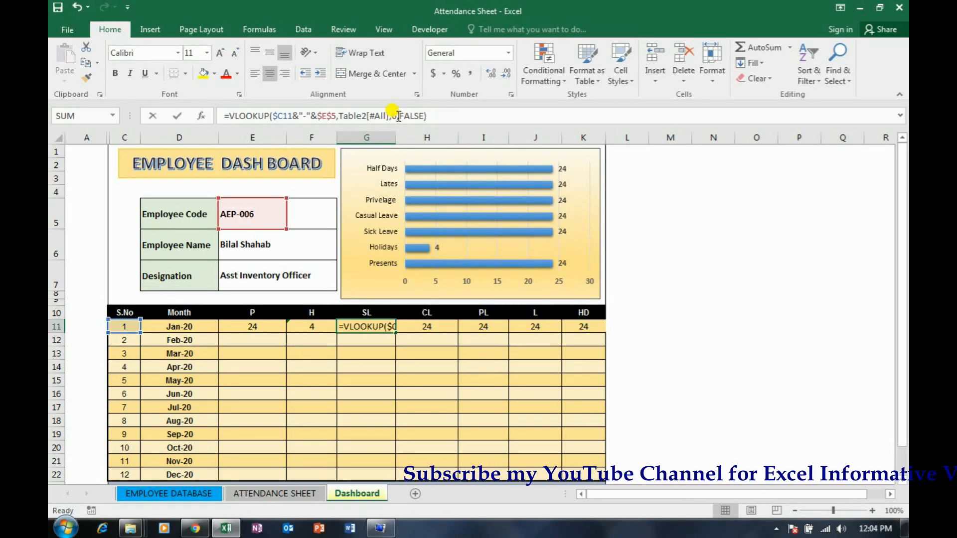
key("BackSpace")
type("8")
key("Return")
key("Up")
key("Right")
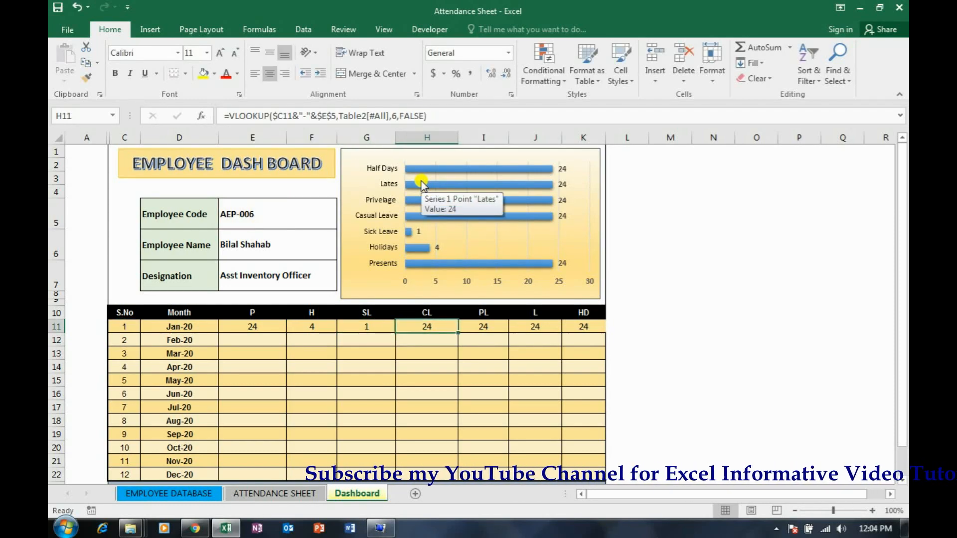
Change the VLOOKUP column index in the January CL cell H11 to match the CL column of Table2
left_click(395, 116)
key("BackSpace")
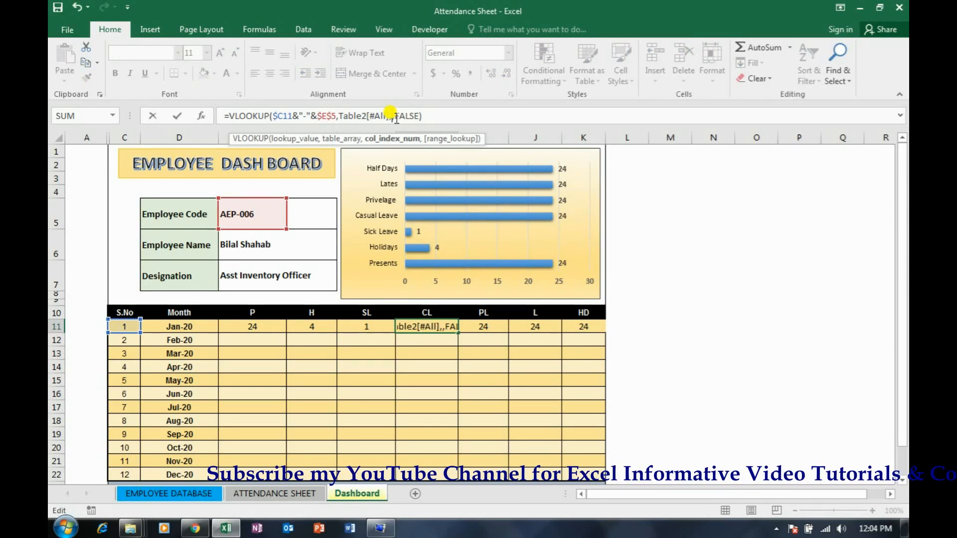
key("Return")
key("Up")
key("Right")
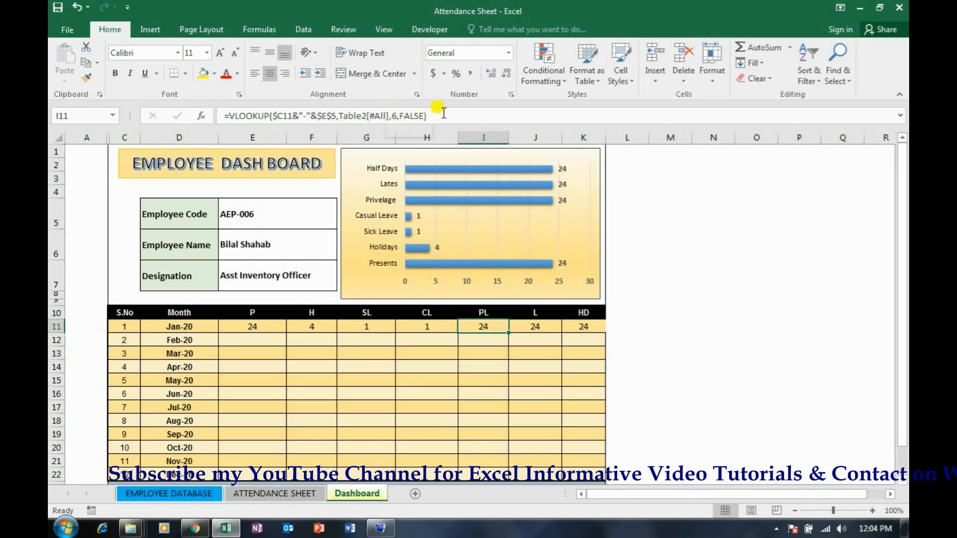
Set the VLOOKUP column index to 10 in the January PL cell I11
left_click(397, 116)
key("BackSpace")
type("10")
key("Return")
key("Up")
key("Right")
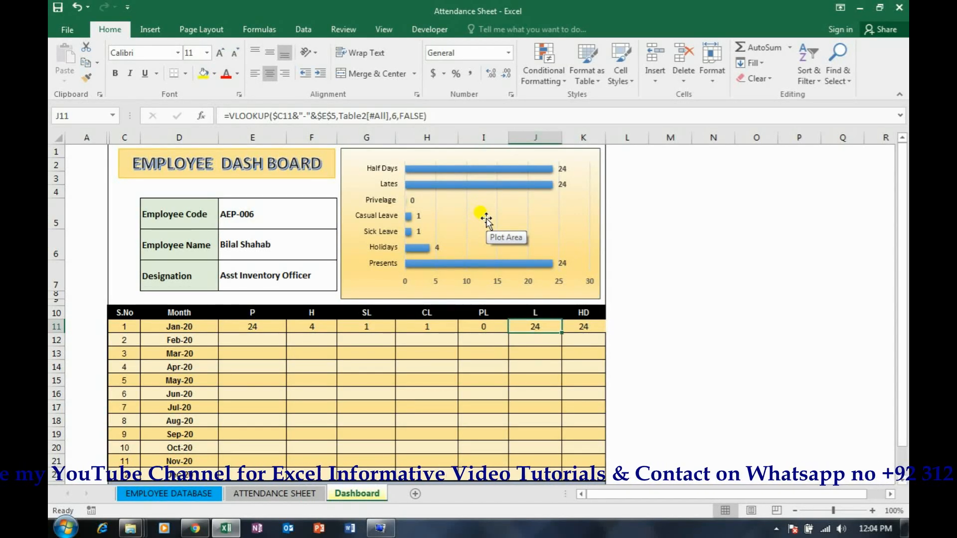
Point the January L formula in J11 to Table2's L column, and set column index 12 in the HD cell K11
left_click(397, 116)
key("BackSpace")
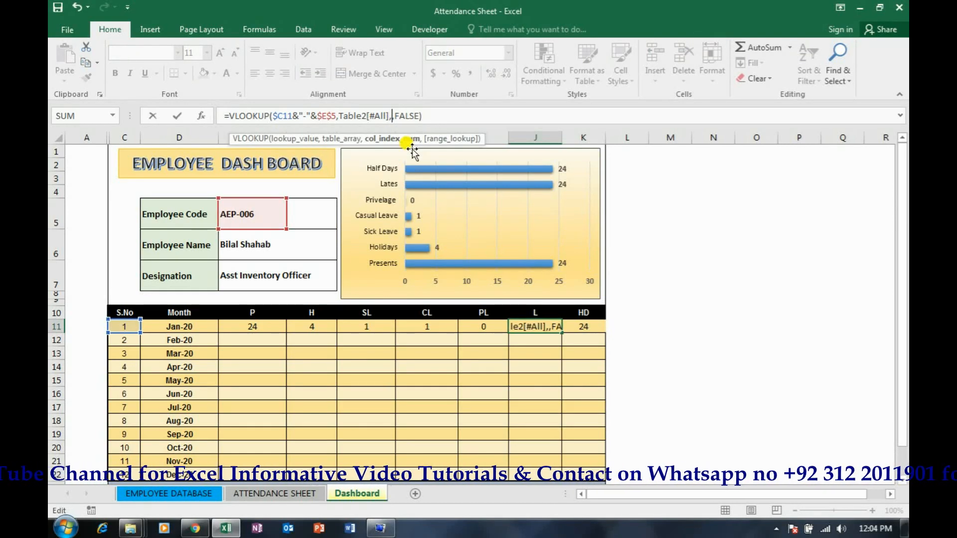
key("Tab")
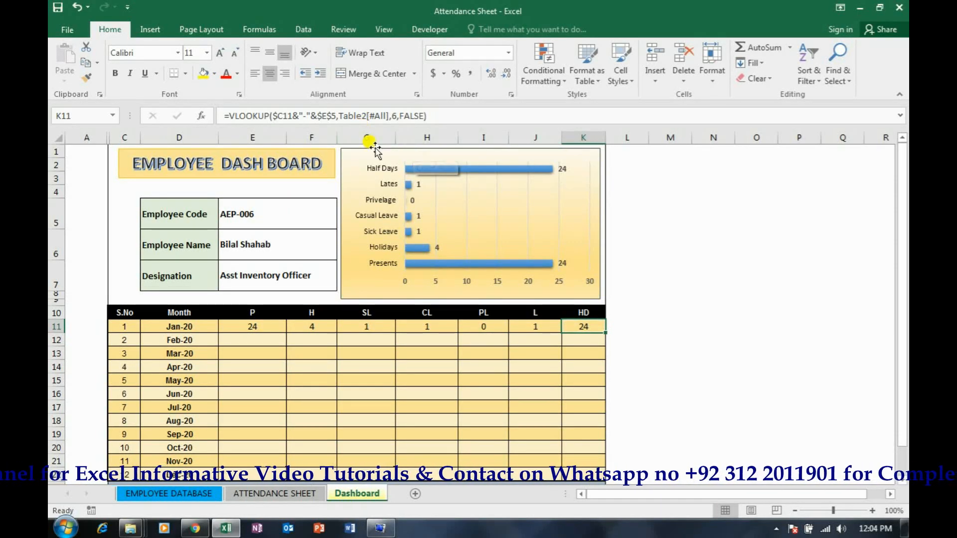
left_click(397, 116)
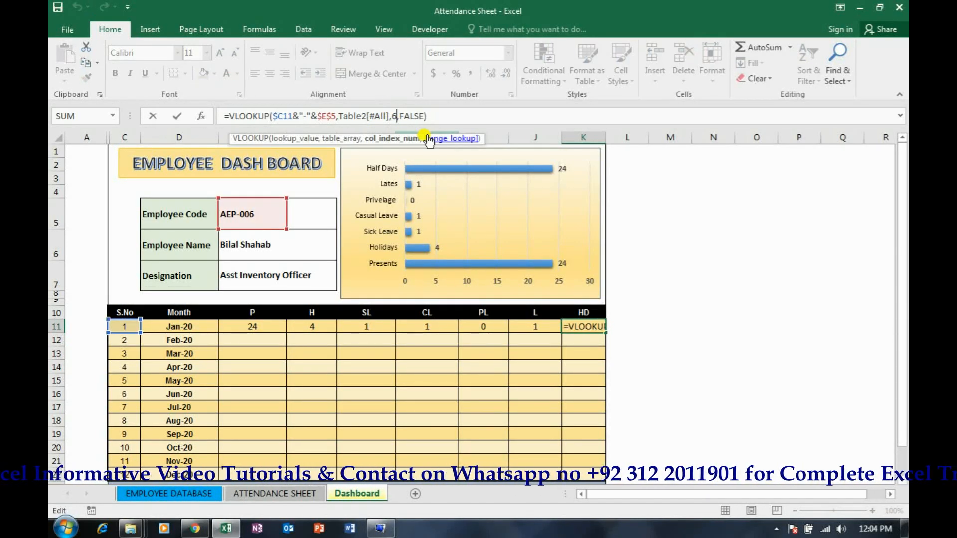
type("12")
key("Return")
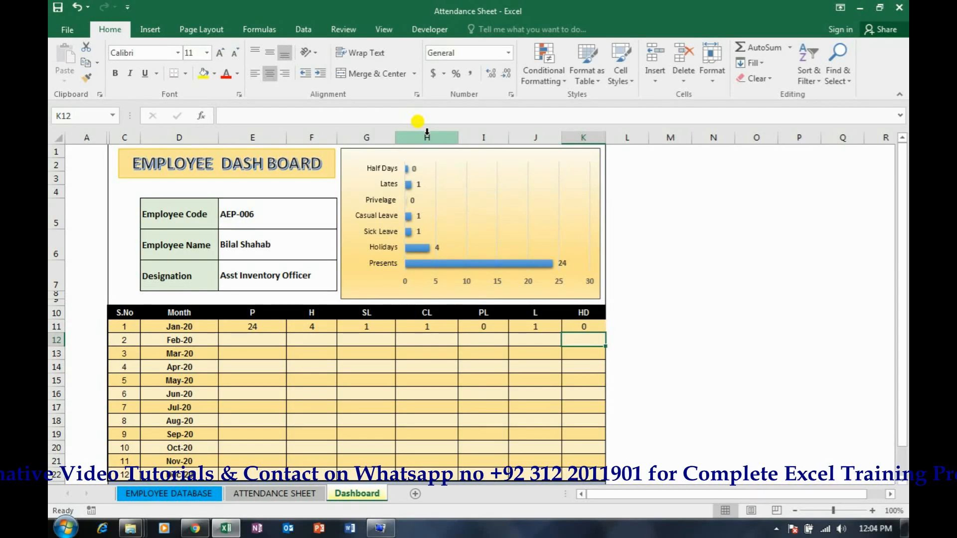
Review the column index in each January VLOOKUP formula between K11 and E11
key("Up")
key("Left")
key("Left")
key("Left")
key("Left")
key("Left")
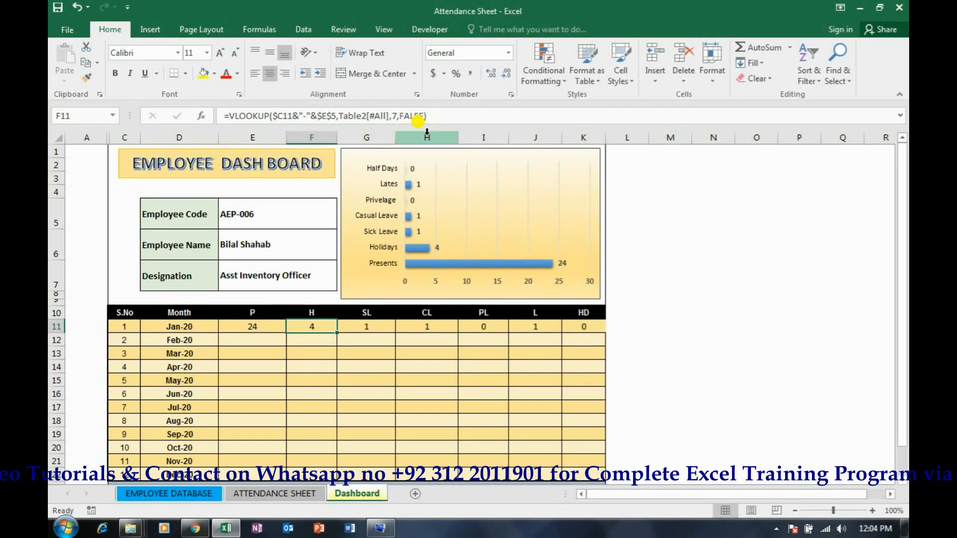
key("Right")
key("Right")
key("Right")
key("Left")
key("Left")
key("Left")
key("Left")
key("Right")
key("Right")
key("Left")
key("Left")
Copy the January formulas in E11:K11 and paste only the formulas down through the December row 22
key("shift+Right")
key("shift+Right")
key("shift+Right")
key("shift+Right")
key("shift+Right")
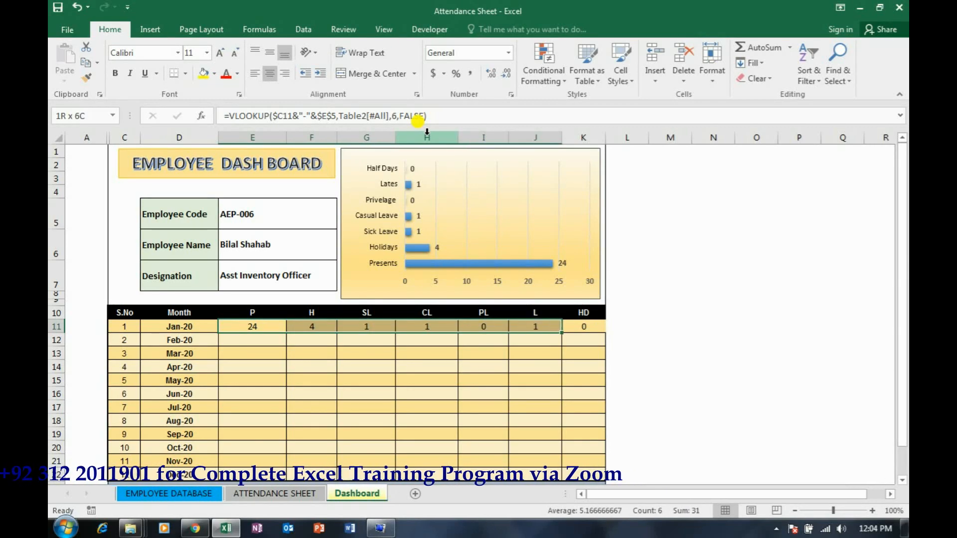
key("shift+Right")
key("ctrl+c")
key("shift+Down")
key("shift+Down")
key("shift+Down")
key("shift+Down")
key("shift+Down")
key("shift+Down")
key("shift+Down")
key("shift+Down")
key("shift+Down")
key("shift+Down")
key("shift+Down")
key("shift+Down")
key("shift+Up")
key("shift+F10")
key("Down")
key("Down")
key("Down")
key("Down")
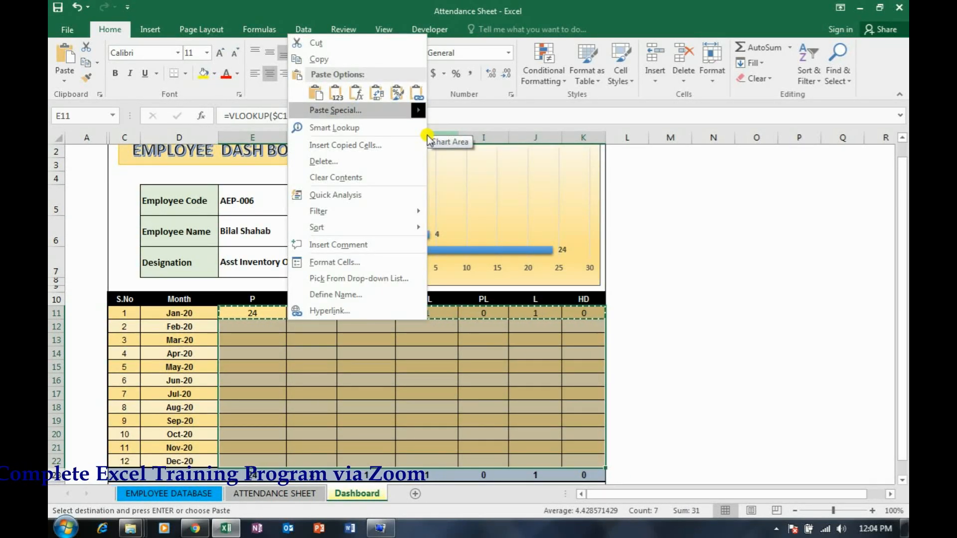
key("Return")
key("f")
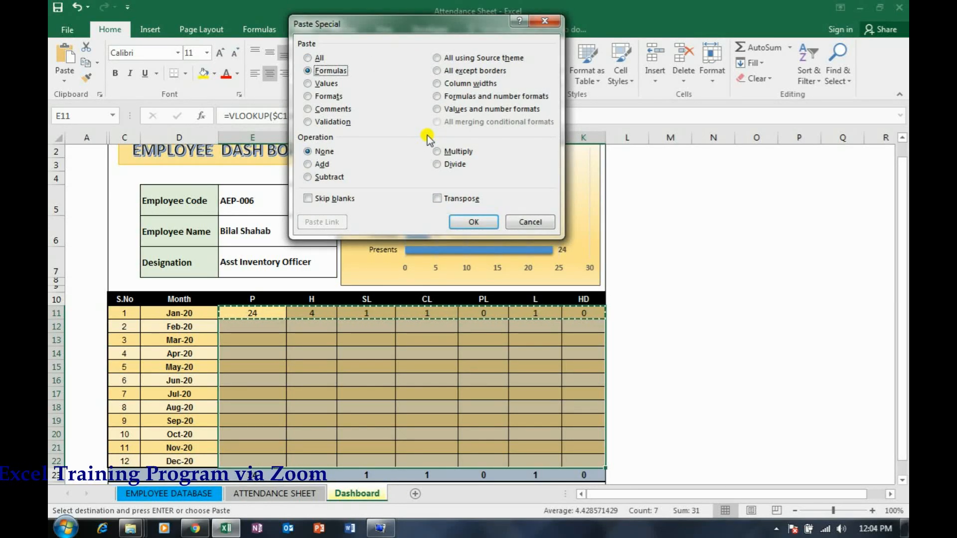
key("Return")
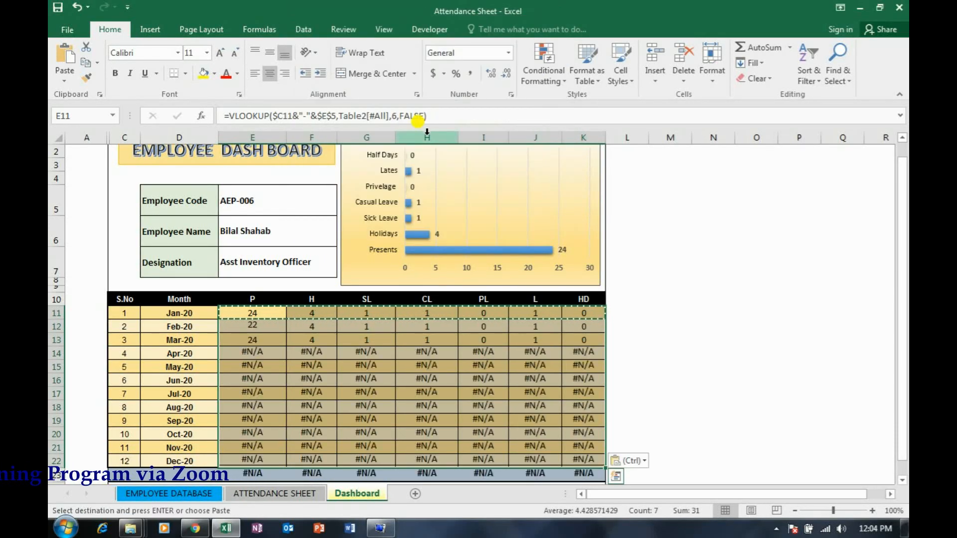
Check the February formula in E12 against the months recorded on the ATTENDANCE SHEET, and inspect the April P cell E14 on the Dashboard
key("Escape")
key("Right")
key("Left")
key("Down")
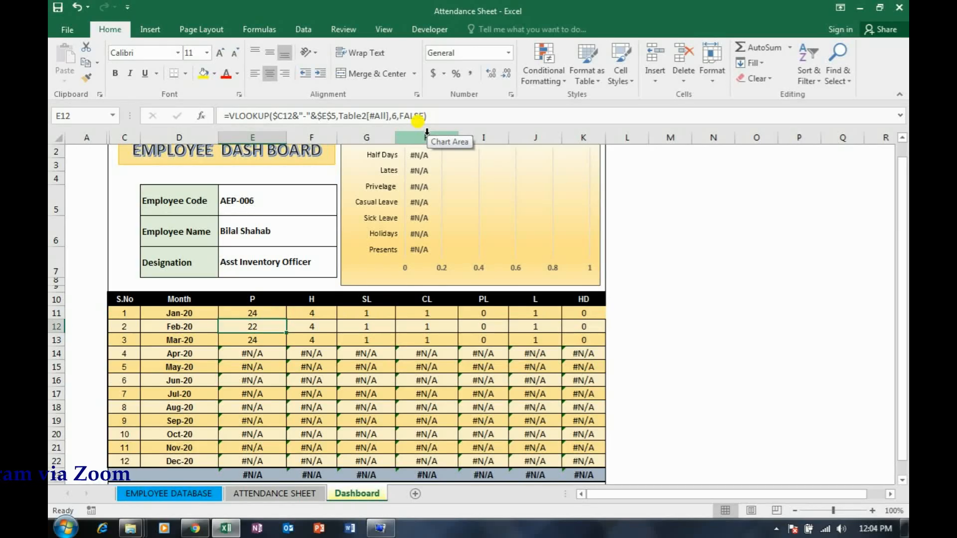
left_click(282, 494)
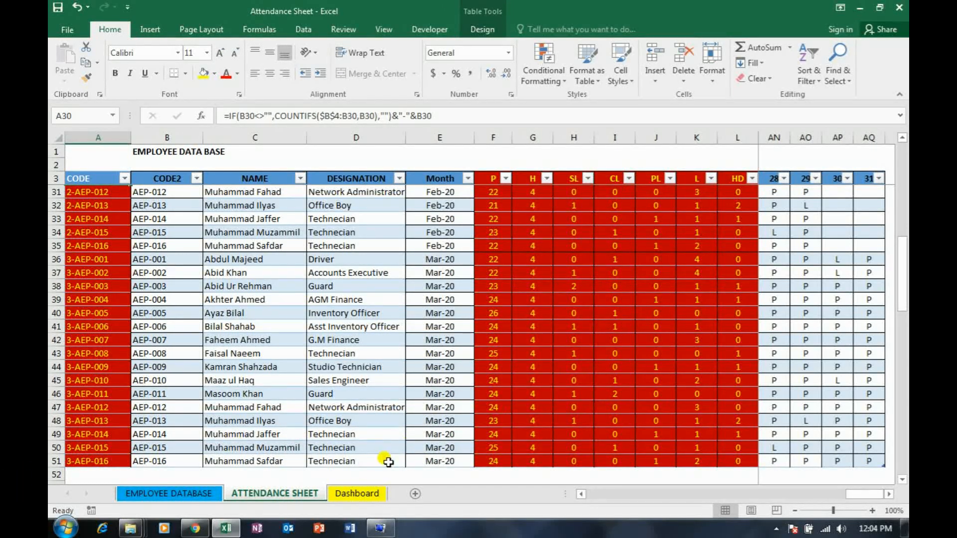
left_click(356, 493)
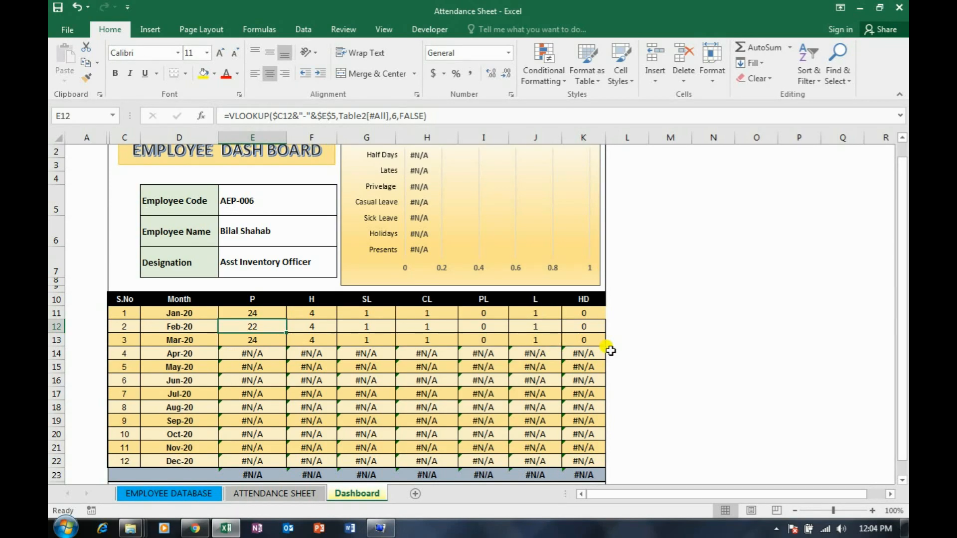
left_click(253, 356)
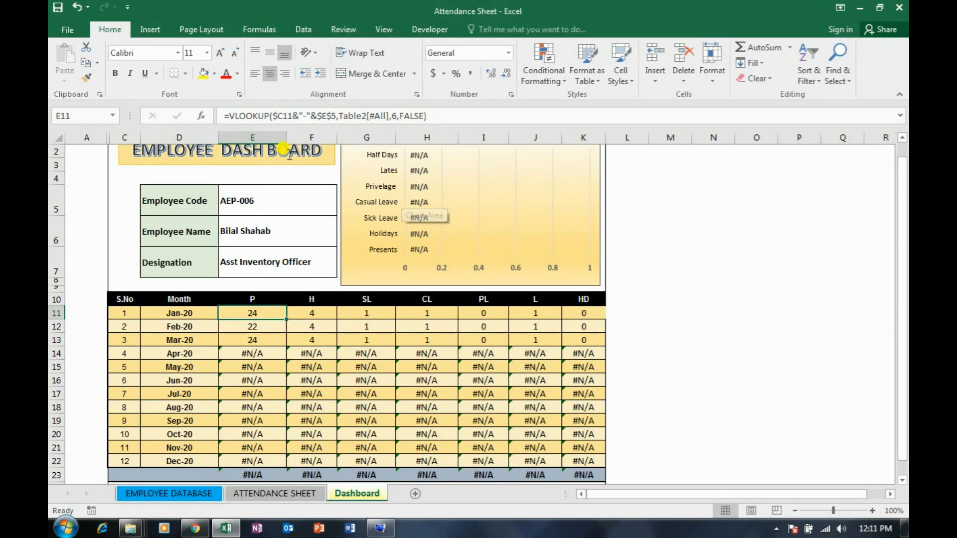
Wrap the VLOOKUP in the January P cell E11 in IFERROR with "" as the value if error
left_click(229, 115)
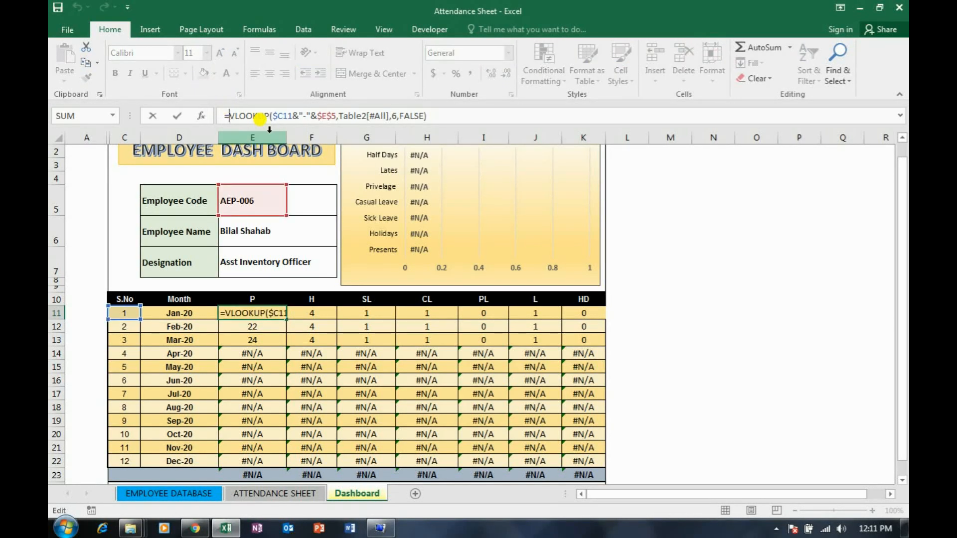
type("IFERROR(")
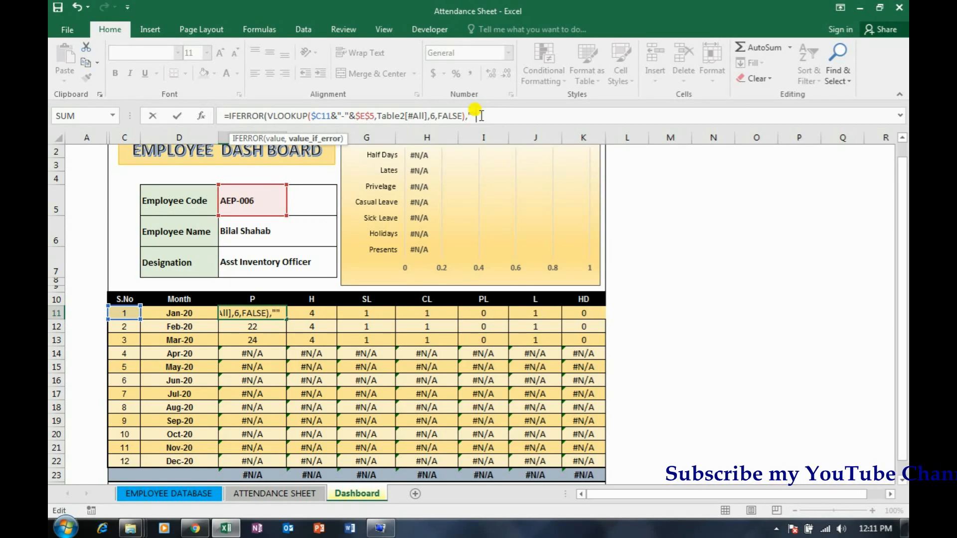
key("Return")
key("Up")
Copy the IFERROR formula in E11 and paste only the formula across E11:K11
key("ctrl+c")
key("shift+Right")
key("shift+Right")
key("shift+Right")
key("shift+Right")
key("shift+Right")
key("shift+Right")
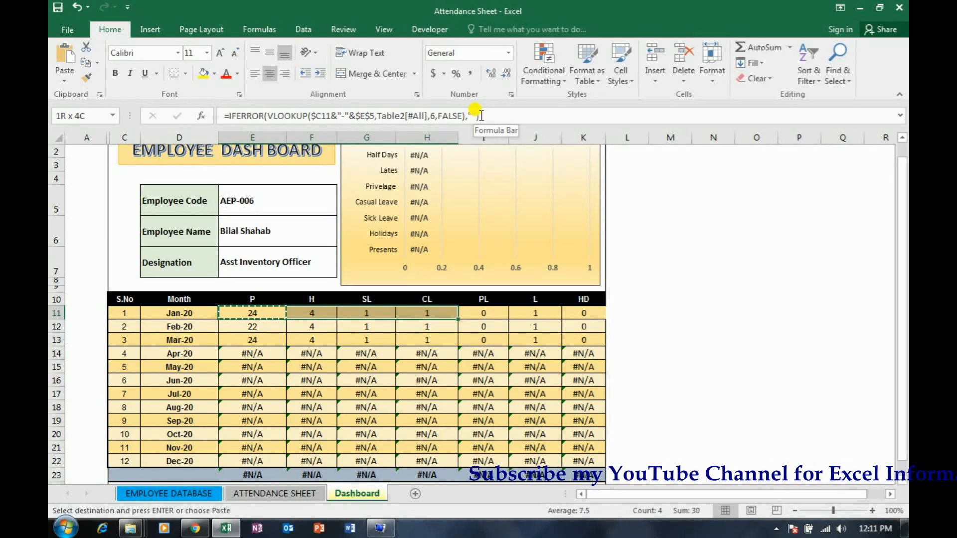
key("shift+F10")
key("Return")
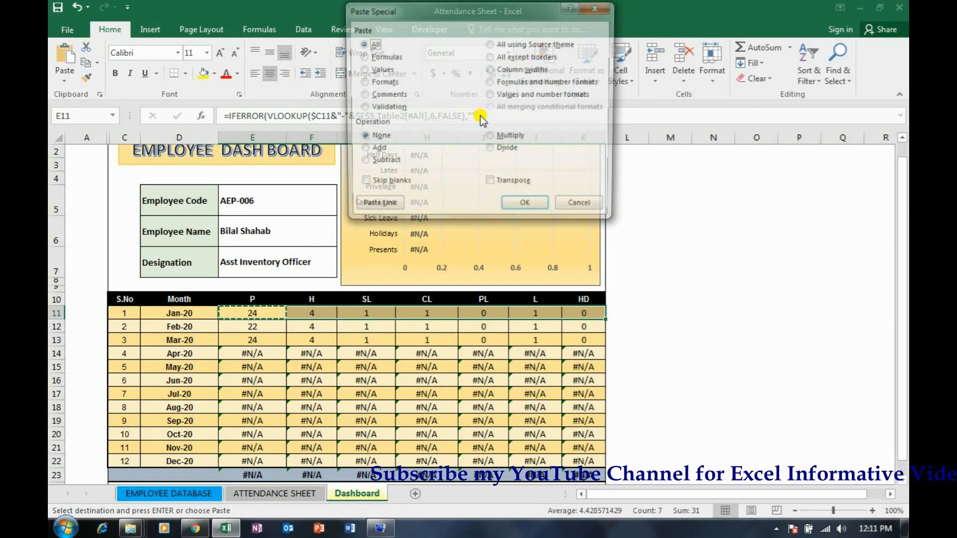
key("f")
key("Return")
key("Escape")
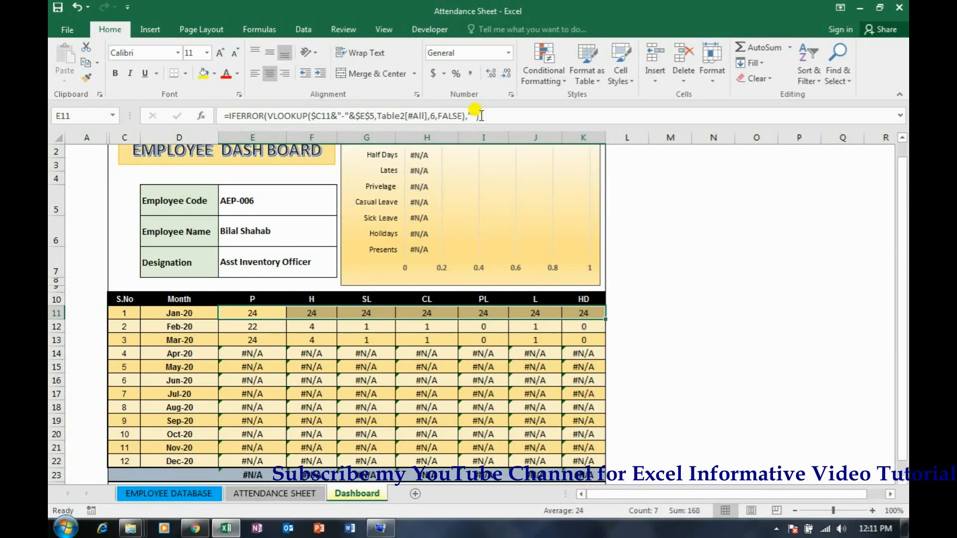
Set the column index to 7 in the IFERROR VLOOKUP formula of the January H cell F11
key("Right")
key("Left")
key("Right")
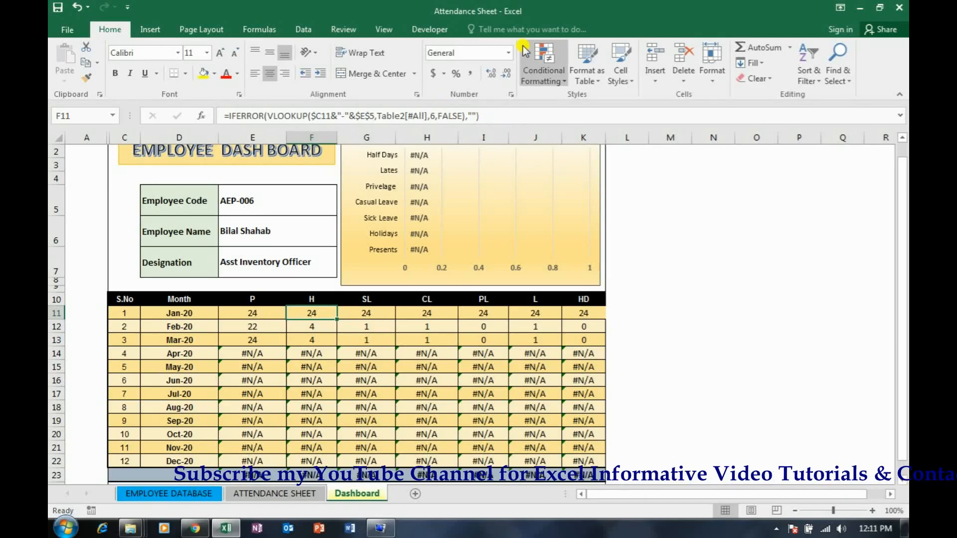
left_click(435, 114)
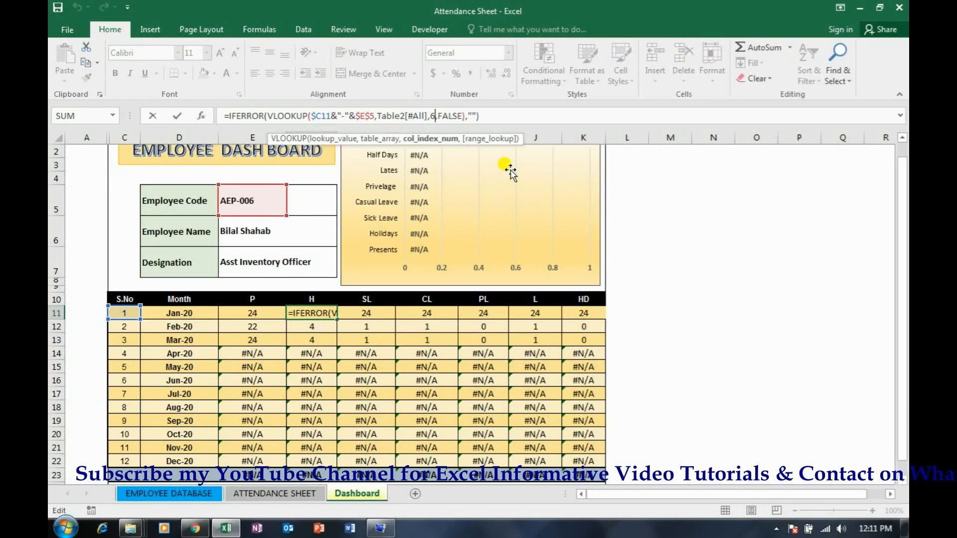
key("BackSpace")
type("7")
key("Return")
key("Up")
key("Right")
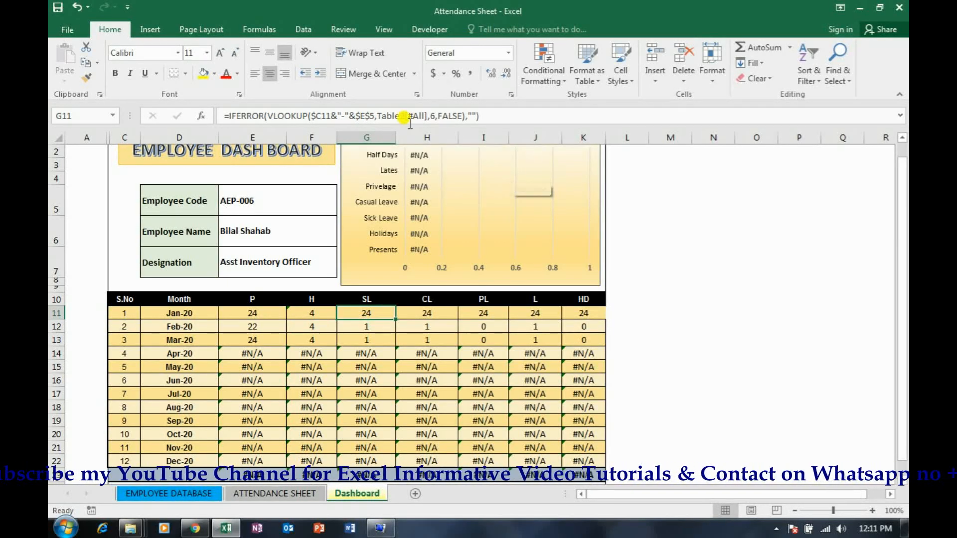
Set the column index to 8 in the January SL cell G11 and to 9 in the CL cell H11
left_click(435, 115)
type("8")
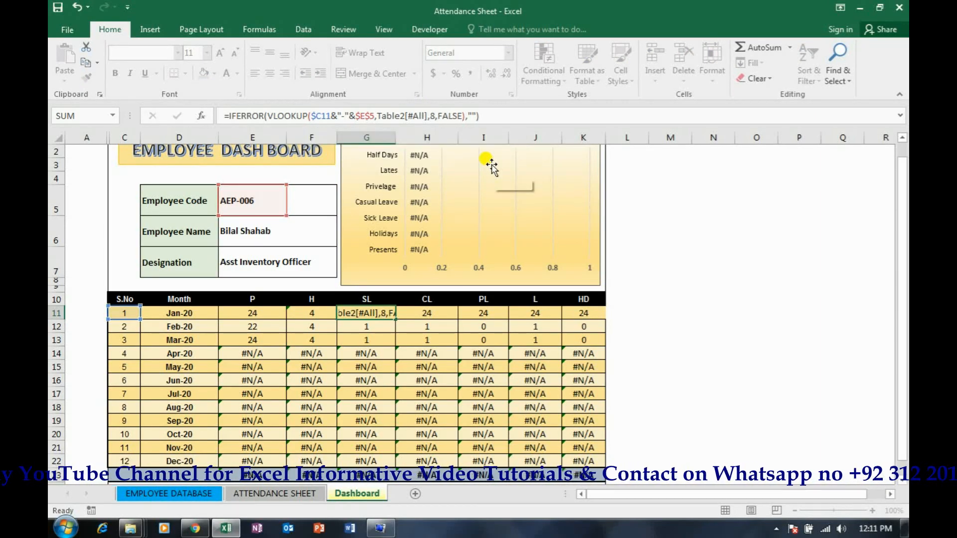
key("Return")
key("Up")
key("Right")
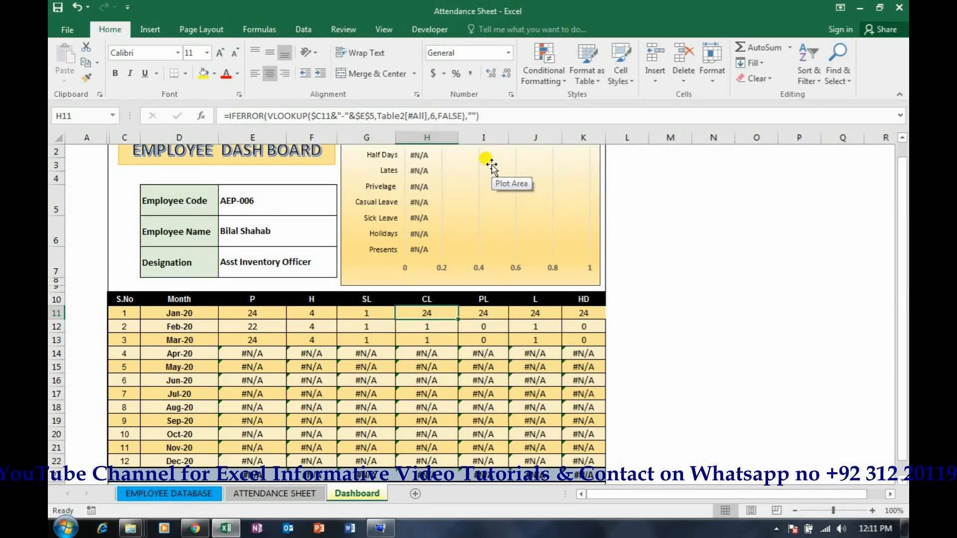
left_click(433, 115)
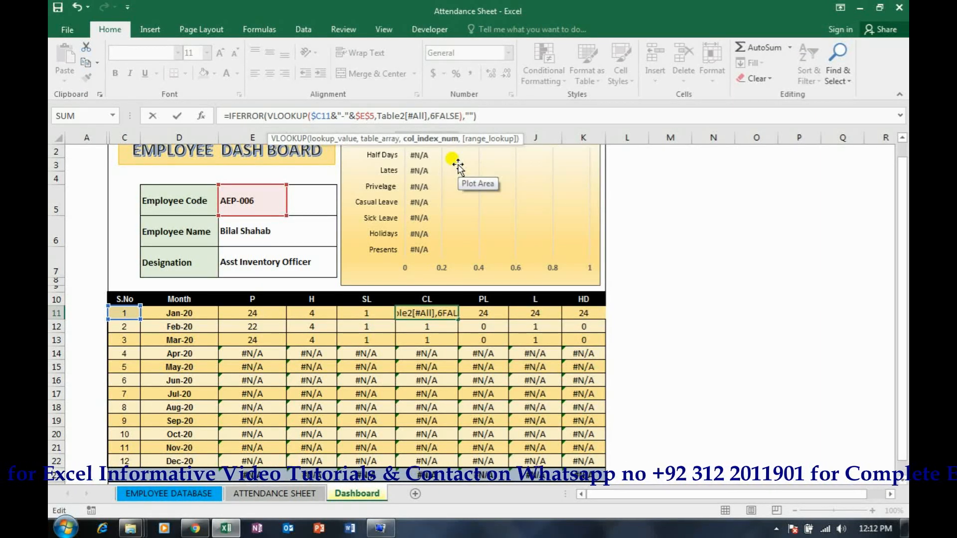
type("9,")
key("Return")
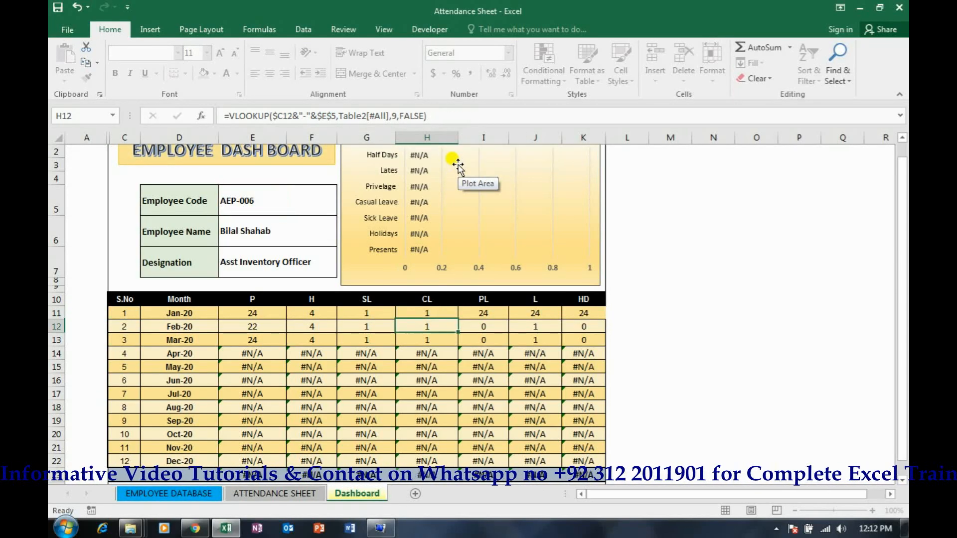
Set the column index to 10 in the January PL cell I11 and to 11 in the L cell J11
key("Tab")
left_click(437, 111)
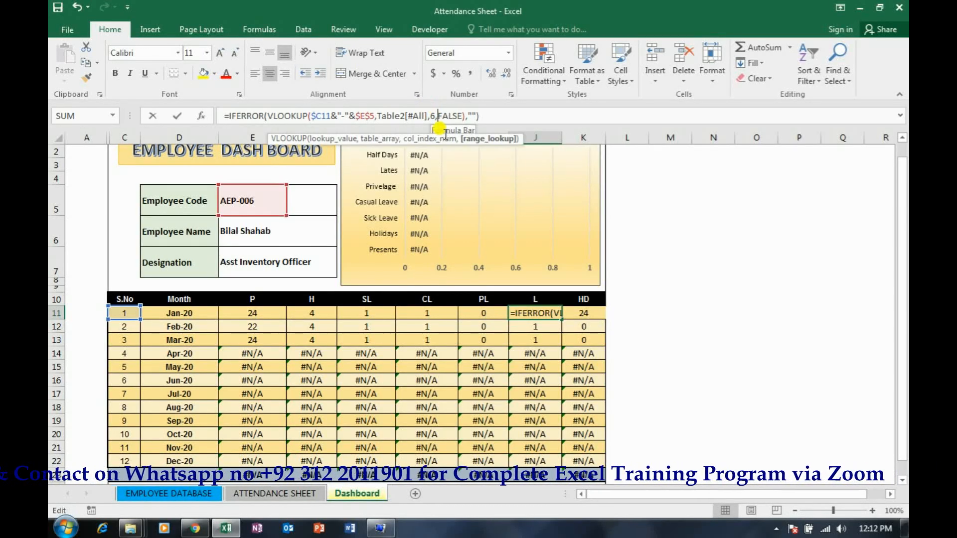
key("BackSpace")
key("BackSpace")
type("11,")
key("Tab")
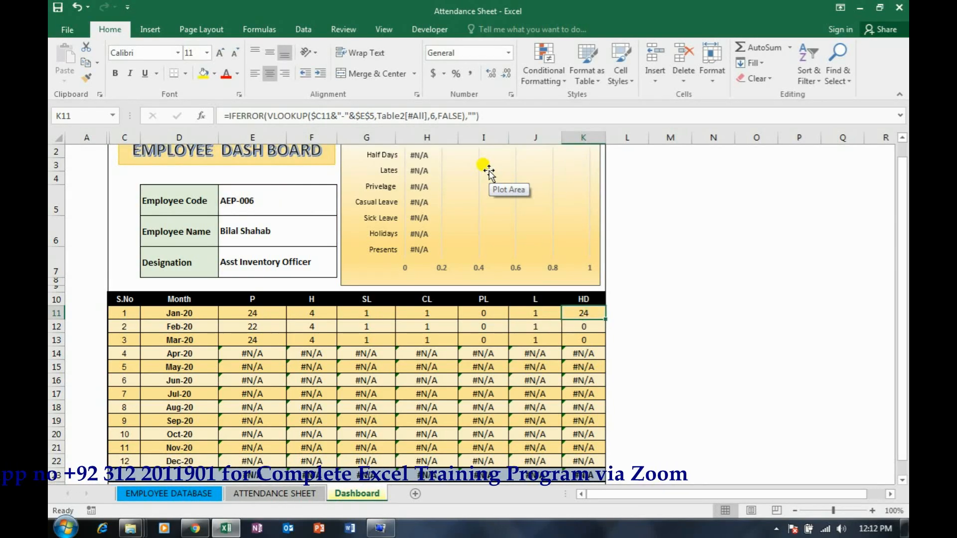
Set the column index to 12 in the IFERROR VLOOKUP formula of the January HD cell K11
left_click(433, 115)
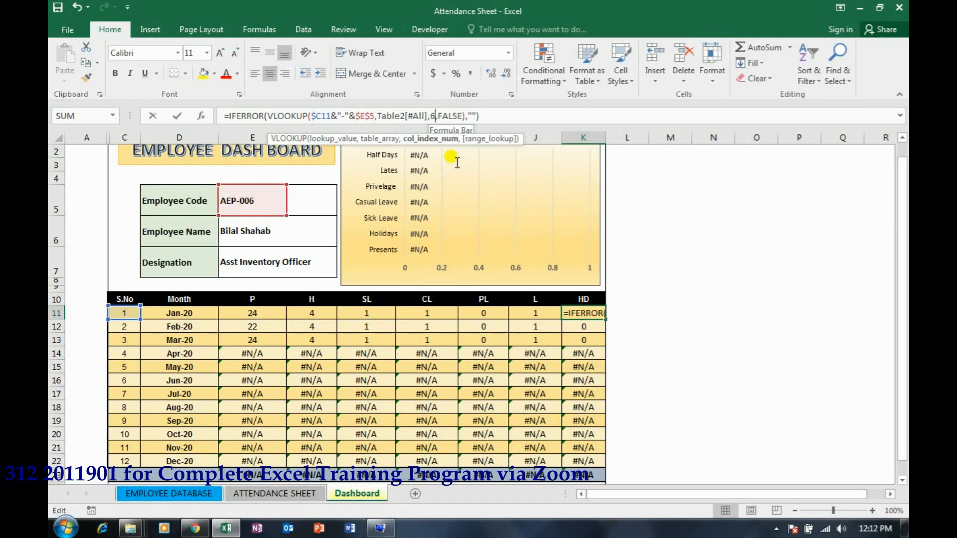
type("2")
key("Return")
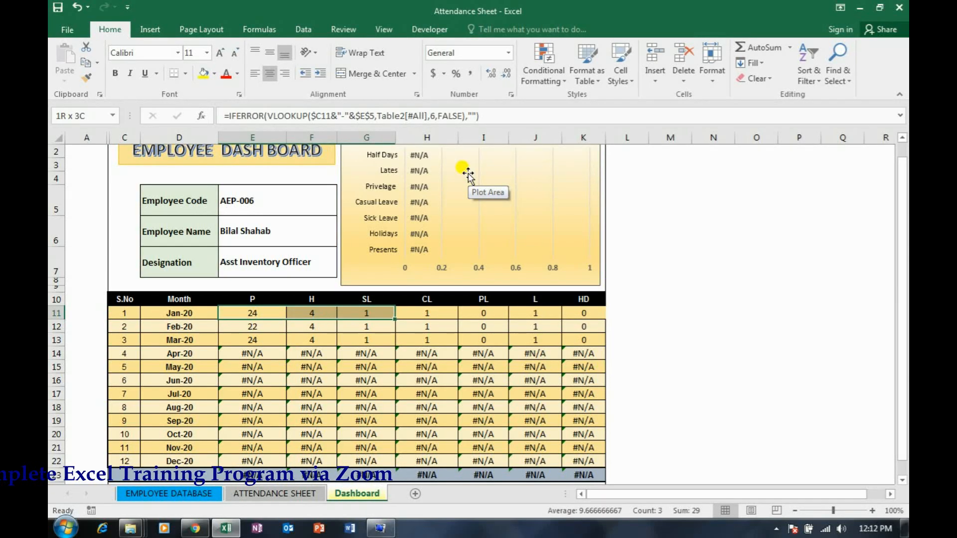
key("shift+Right")
key("shift+Right")
key("shift+Right")
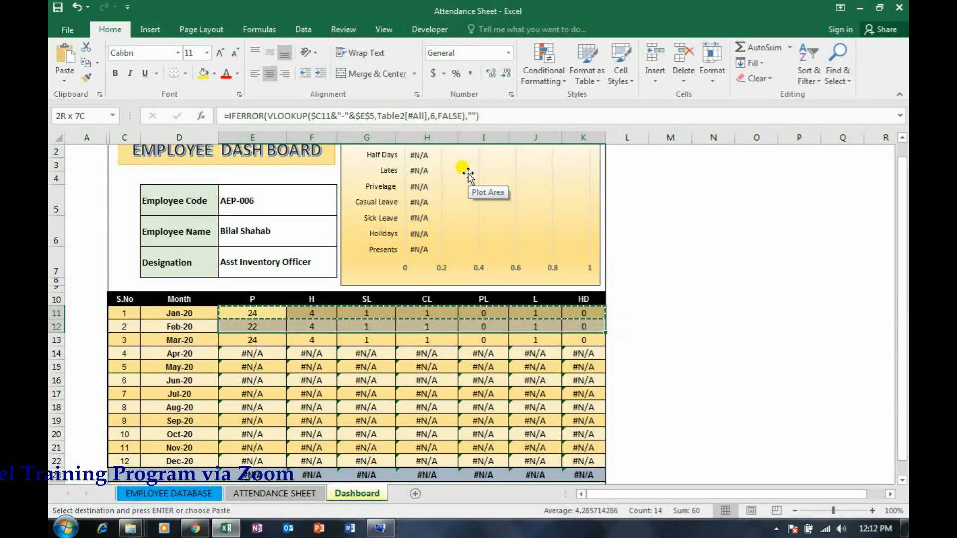
key("Menu")
key("s")
key("Escape")
key("Escape")
key("Right")
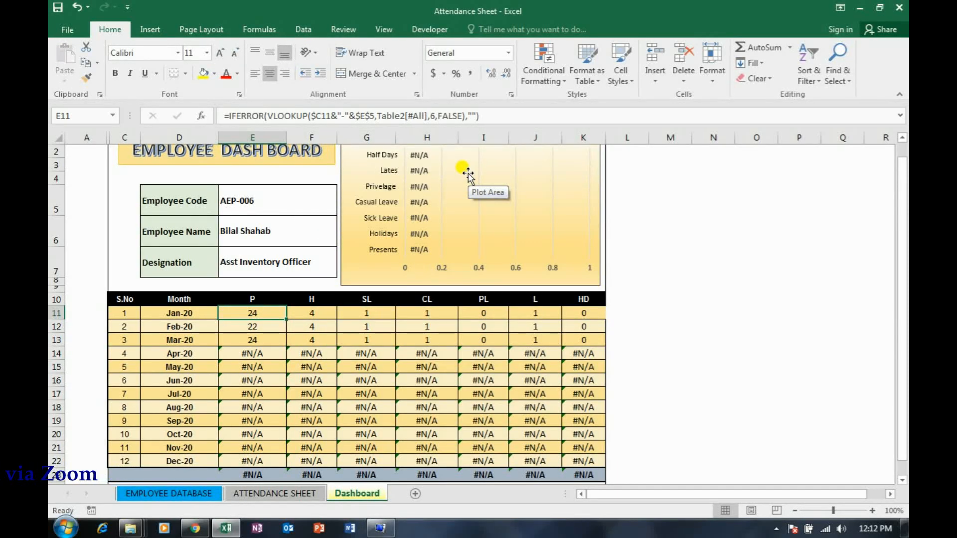
Copy the January formulas in E11:K11 and paste only the formulas over E11:K22 for all twelve months
key("ctrl+shift+Right")
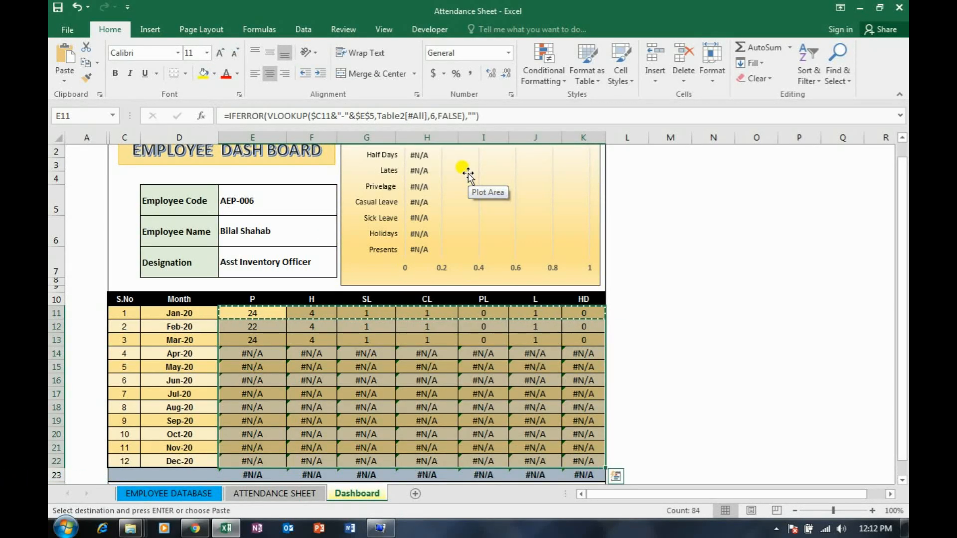
key("Menu")
key("s")
key("Return")
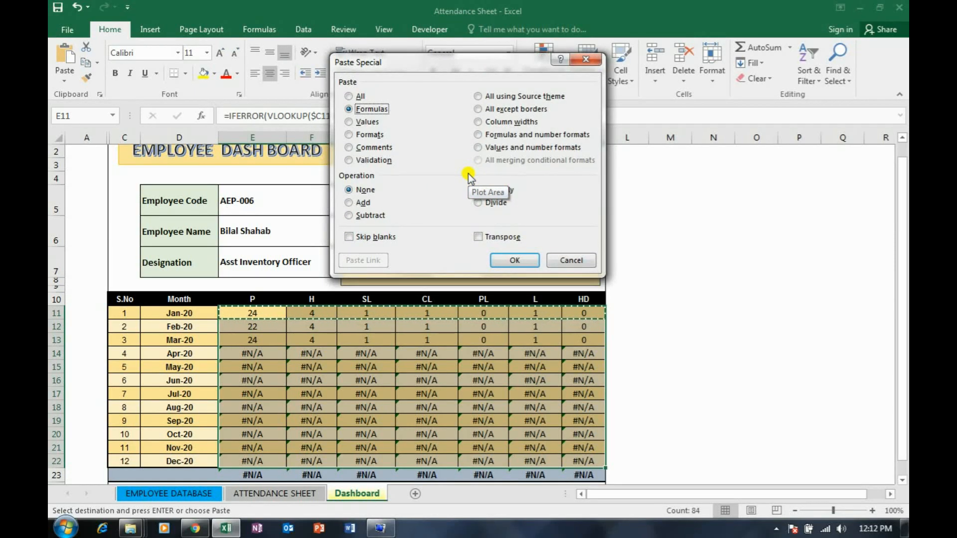
key("Return")
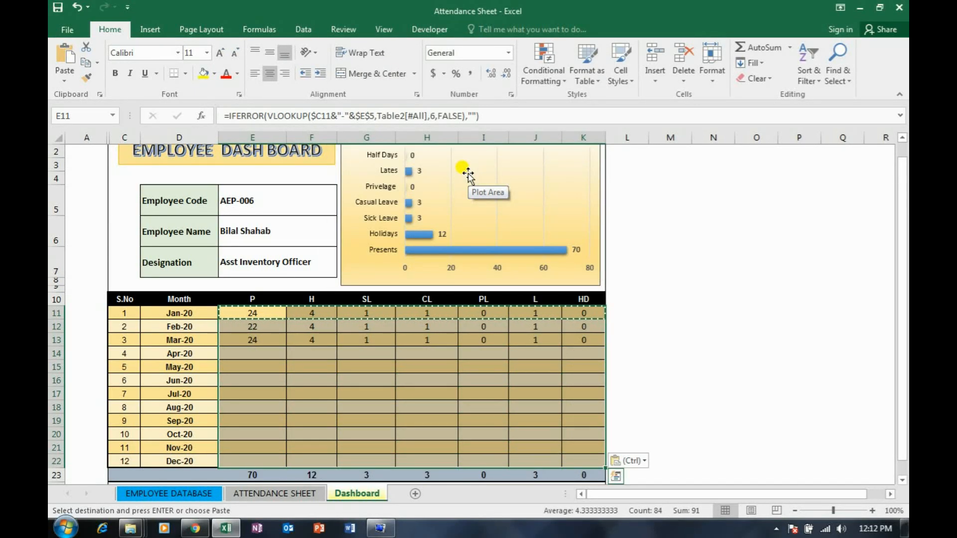
Examine the IFERROR VLOOKUP formulas across the April and January rows, and glance at the attendance sheet's table
key("Right")
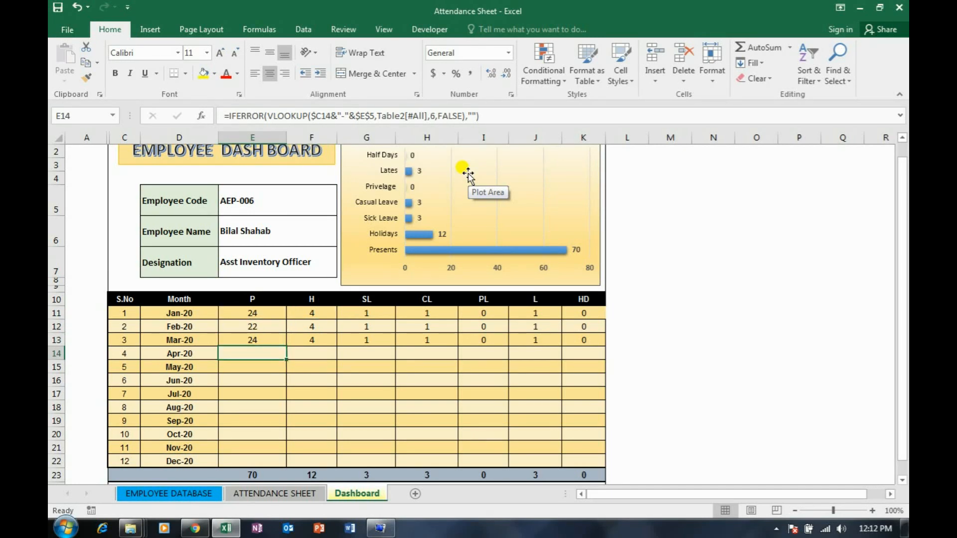
key("Right")
key("Right")
key("Right")
key("Right")
key("Right")
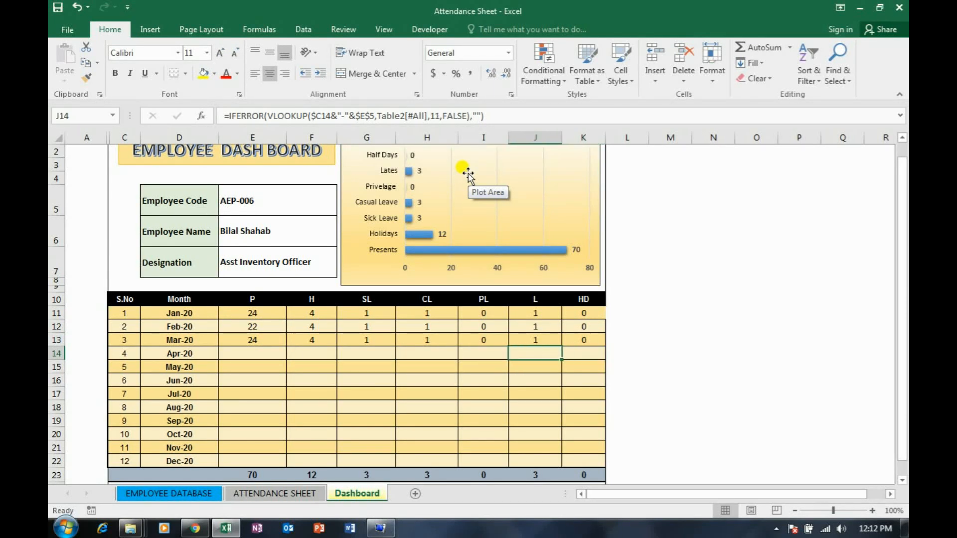
key("Left")
key("Left")
key("Left")
key("Left")
key("Up")
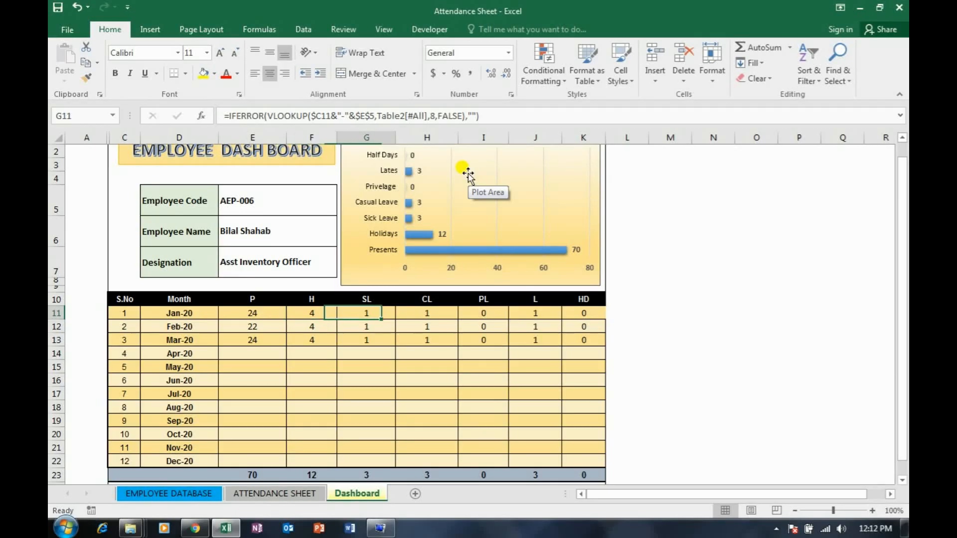
key("Right")
key("Right")
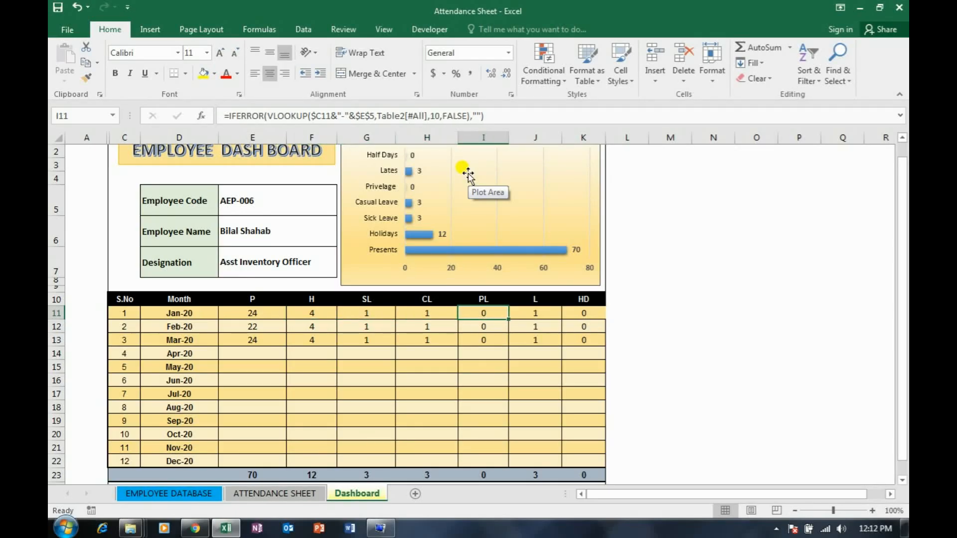
left_click(280, 494)
left_click(363, 494)
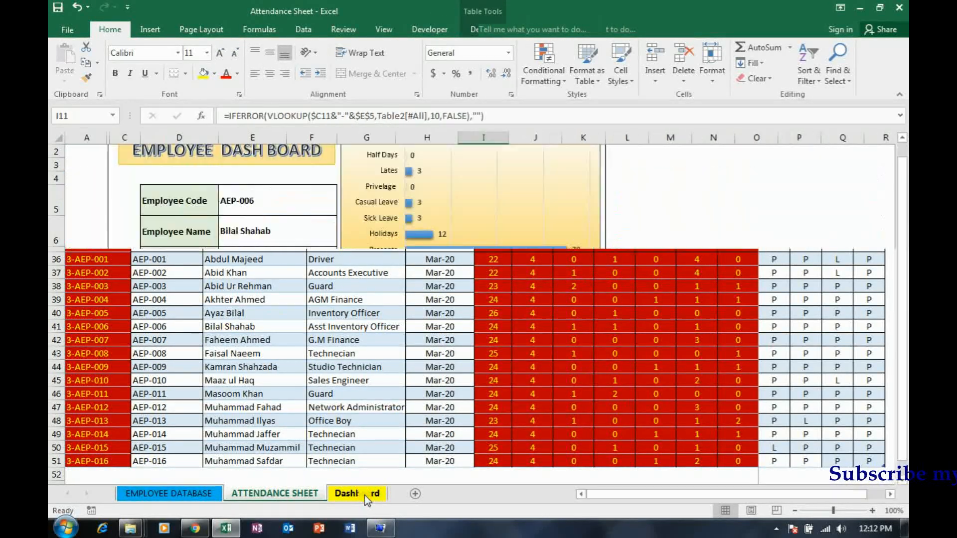
Choose AEP-008 as the dashboard's employee code in E5 and check the February P count
left_click(264, 199)
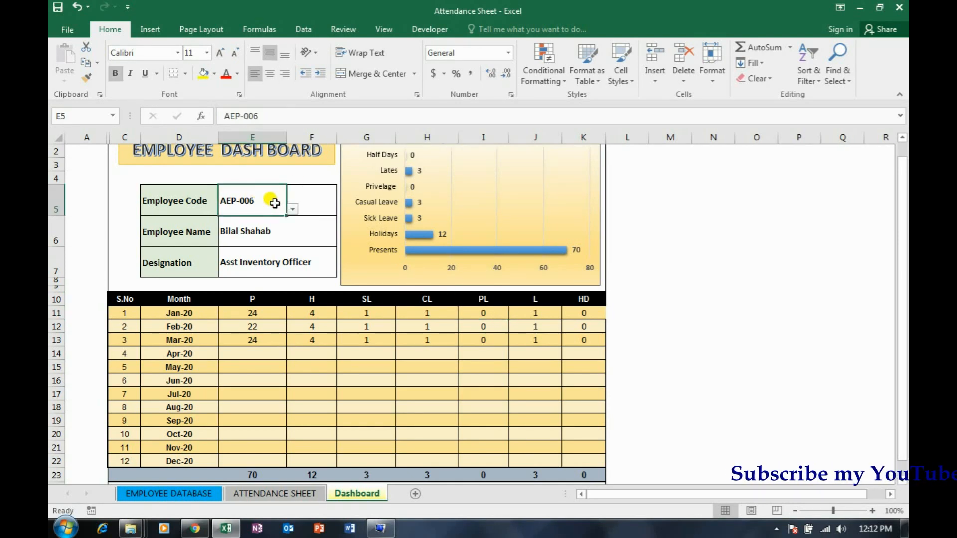
left_click(292, 209)
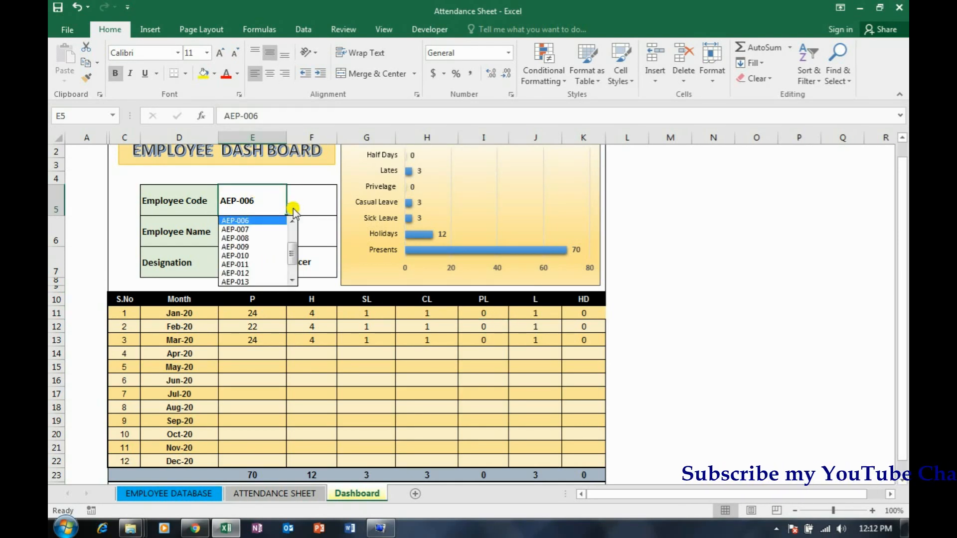
left_click(276, 239)
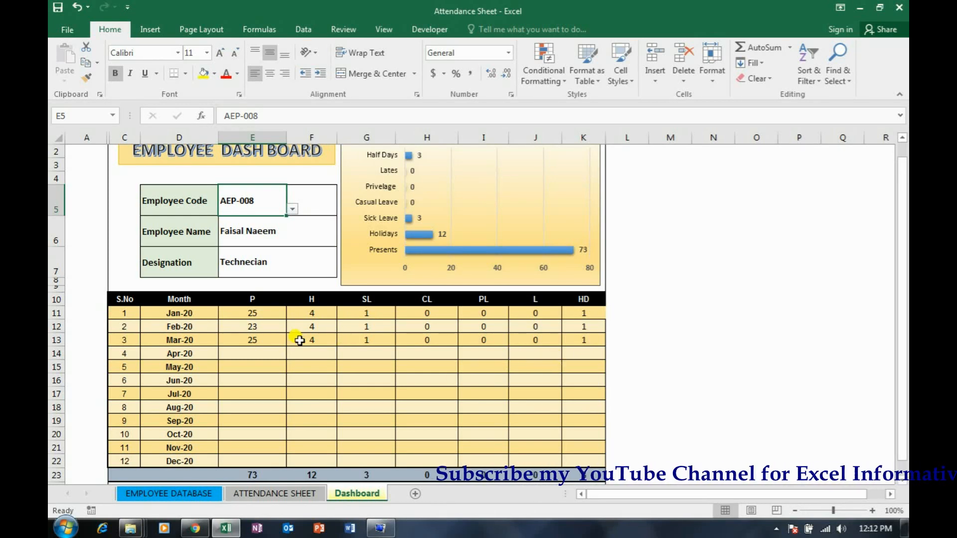
left_click(268, 327)
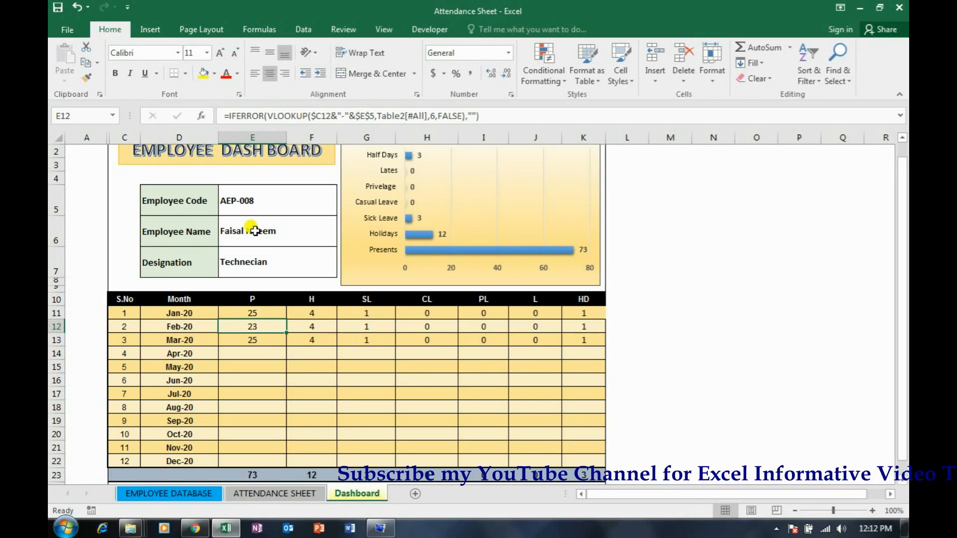
Choose AEP-001 from the employee code list in the dashboard cell E5
left_click(254, 203)
left_click(292, 209)
left_click_drag(293, 252, 294, 231)
left_click(269, 221)
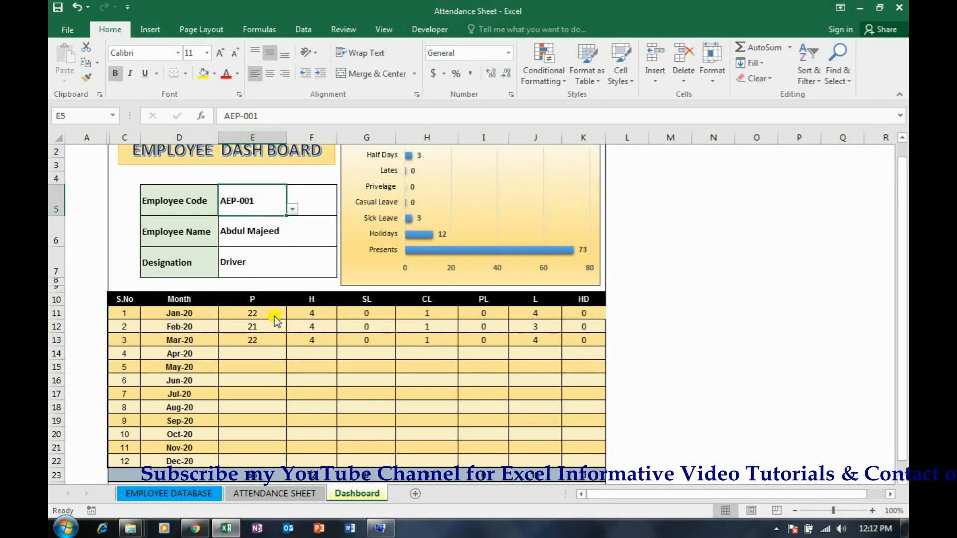
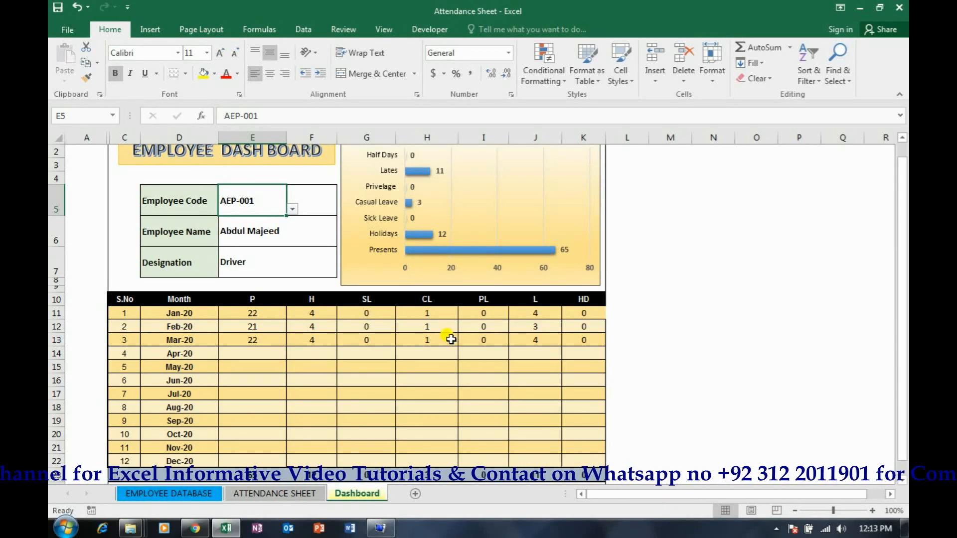
Filter the attendance sheet's NAME column to show only the records of employee AEP-001
left_click(283, 493)
scroll(443, 332, "up", 8)
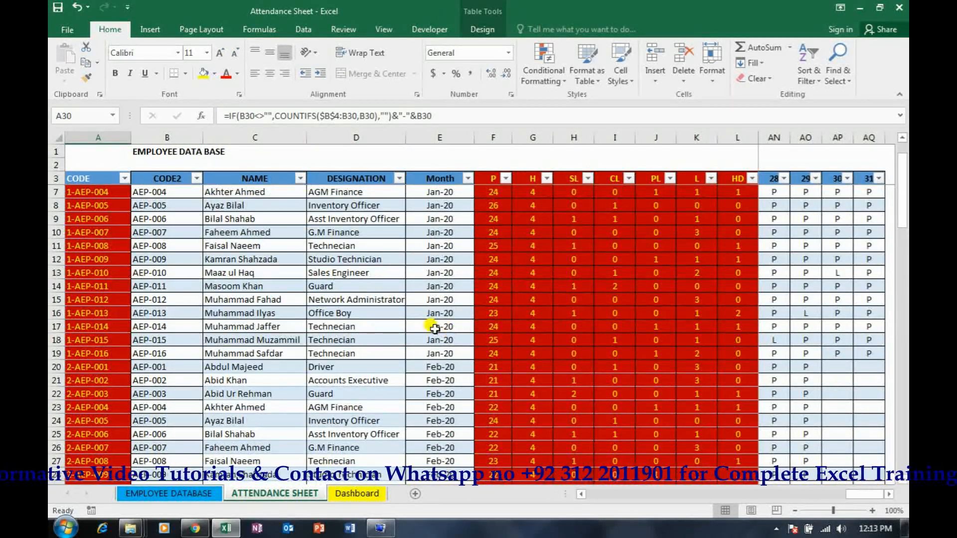
left_click(300, 178)
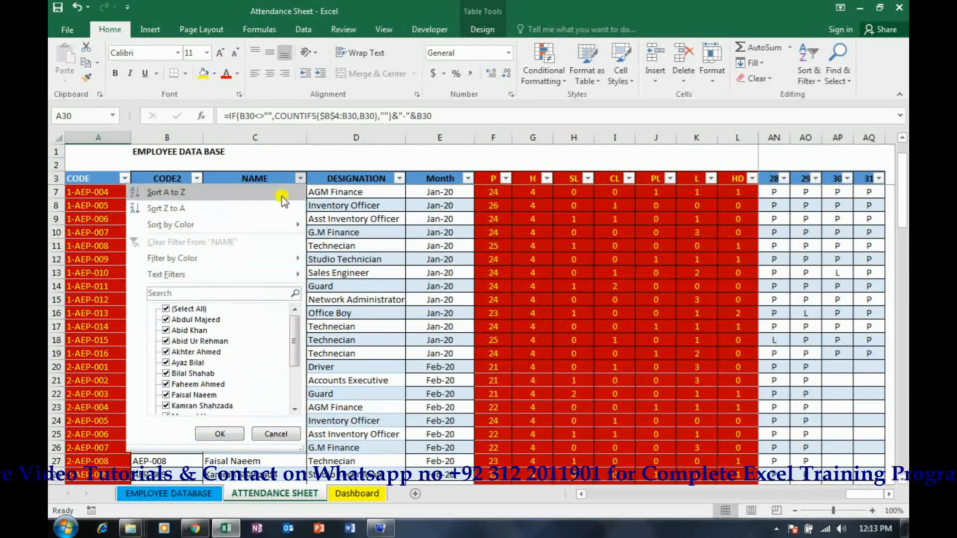
left_click(199, 309)
left_click(197, 319)
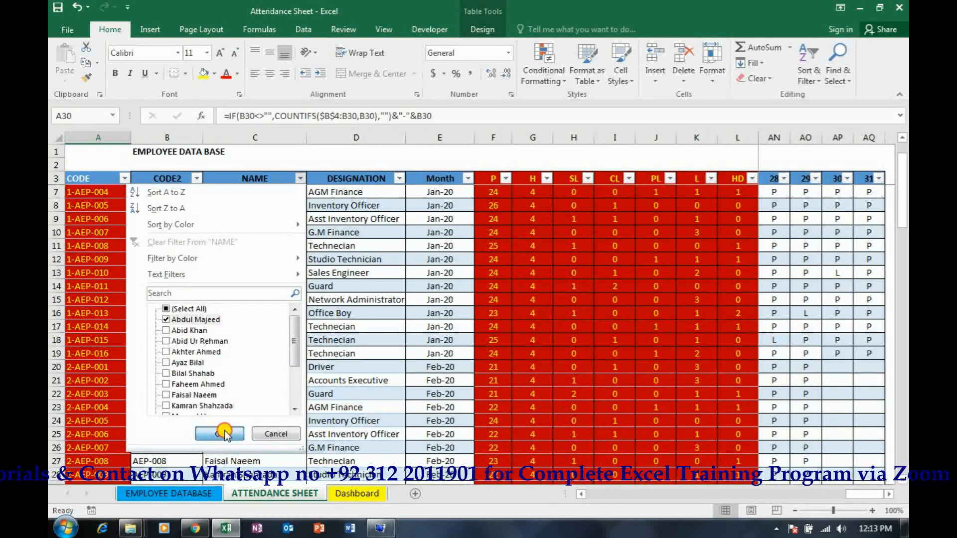
left_click(224, 434)
In AEP-001's Feb-20 attendance row, mark day 2 as SL and day 4 as L
left_click(739, 191)
key("Right")
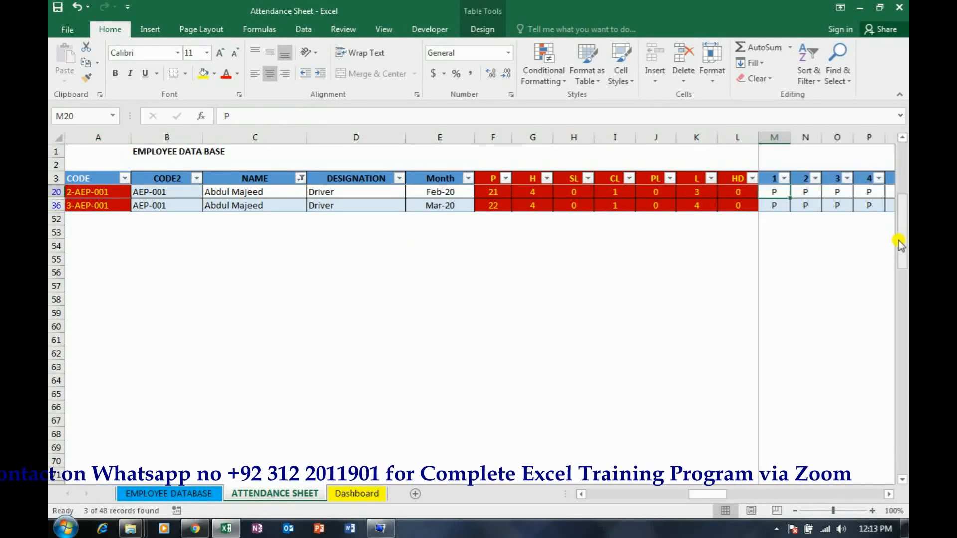
key("Right")
type("sl")
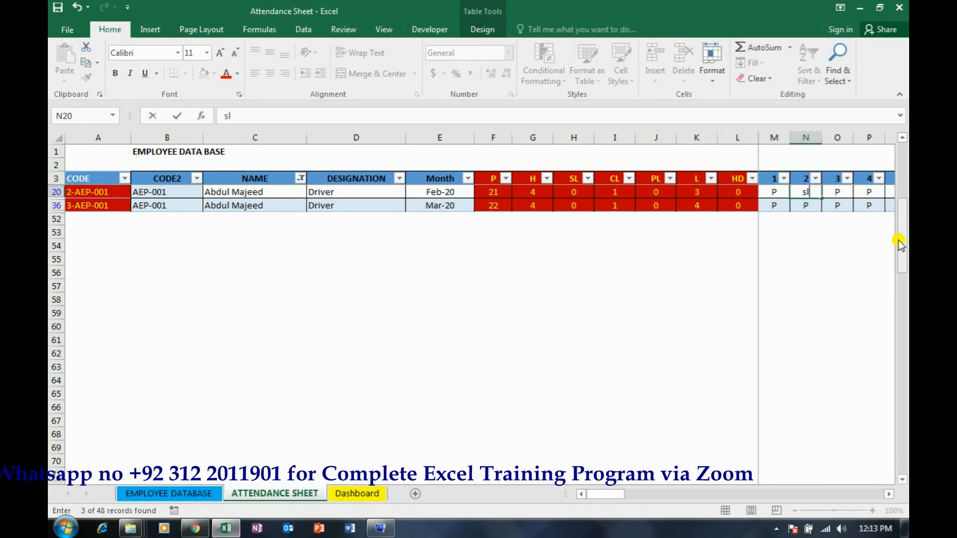
key("Right")
key("Right")
type("l")
key("Up")
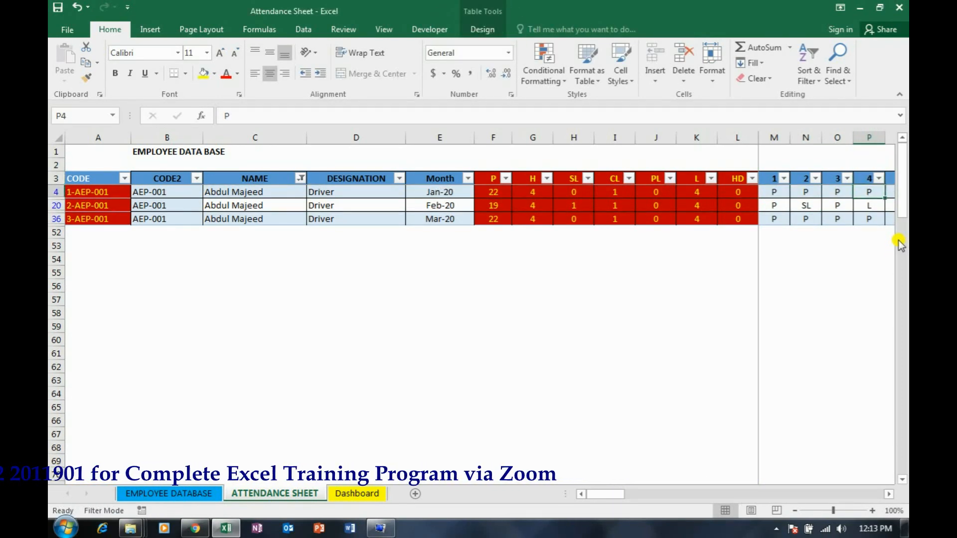
In AEP-001's Jan-20 attendance row, mark day 3 as CL and day 10 as HD
key("Left")
type("cl")
key("Right")
key("Right")
key("Right")
key("Right")
key("Right")
key("Right")
key("Right")
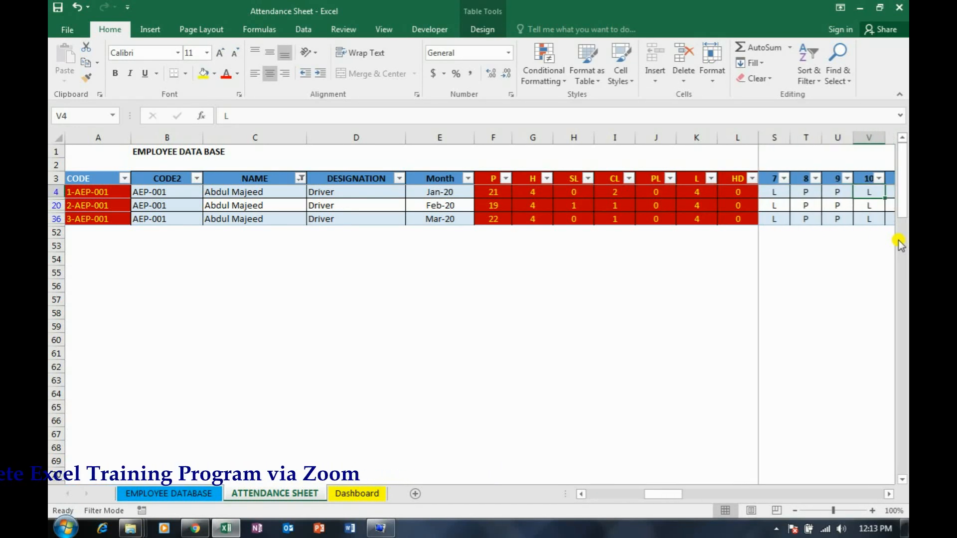
type("hd")
key("Right")
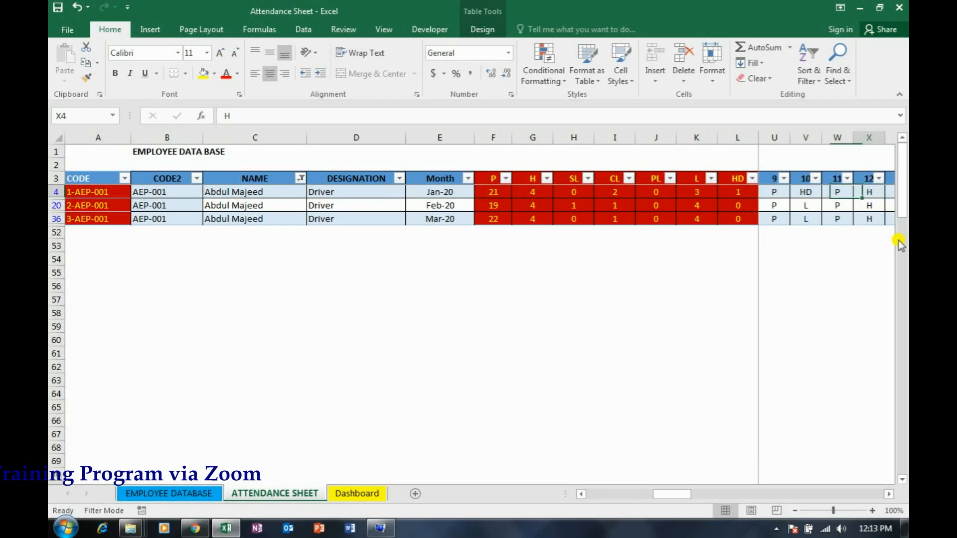
Mark day 12 as SL in AEP-001's Mar-20 attendance row
key("Right")
key("Down")
key("Right")
key("Down")
key("Left")
type("sl")
key("Up")
Mark day 16 as CL in AEP-001's Feb-20 attendance row
key("Right")
key("Right")
key("Right")
key("Right")
type("cl")
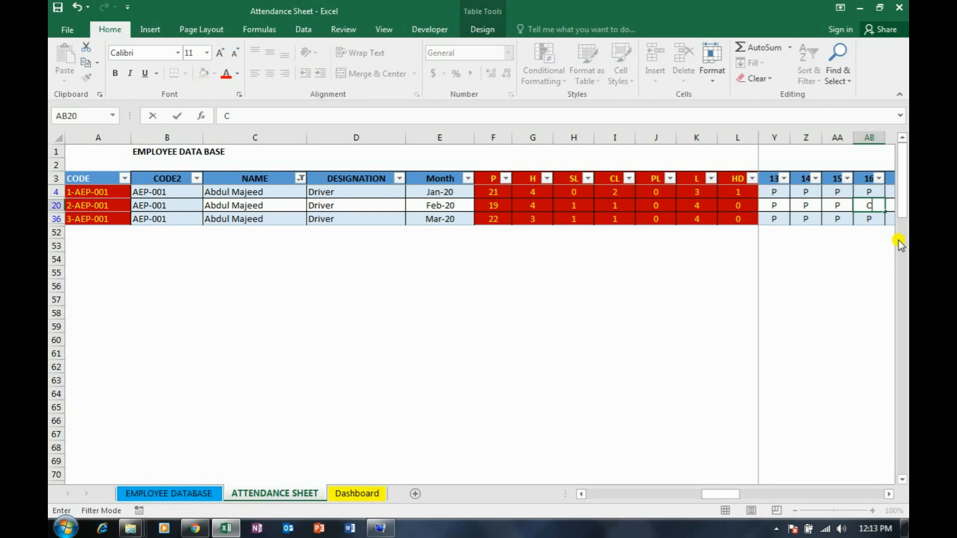
key("Right")
key("Right")
key("Right")
key("Left")
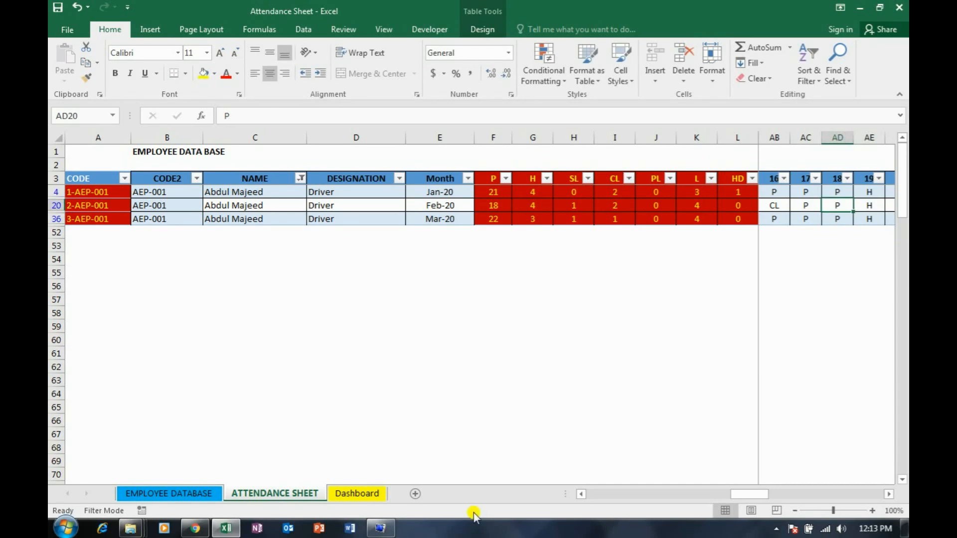
Check the January to March P, H, SL, CL and PL counts on the Dashboard for AEP-001
left_click(367, 494)
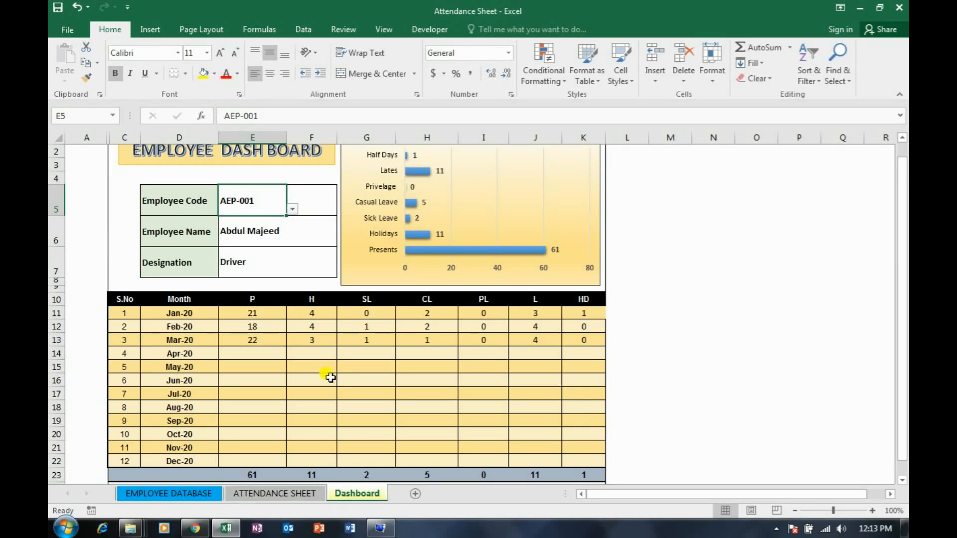
left_click_drag(276, 318, 275, 340)
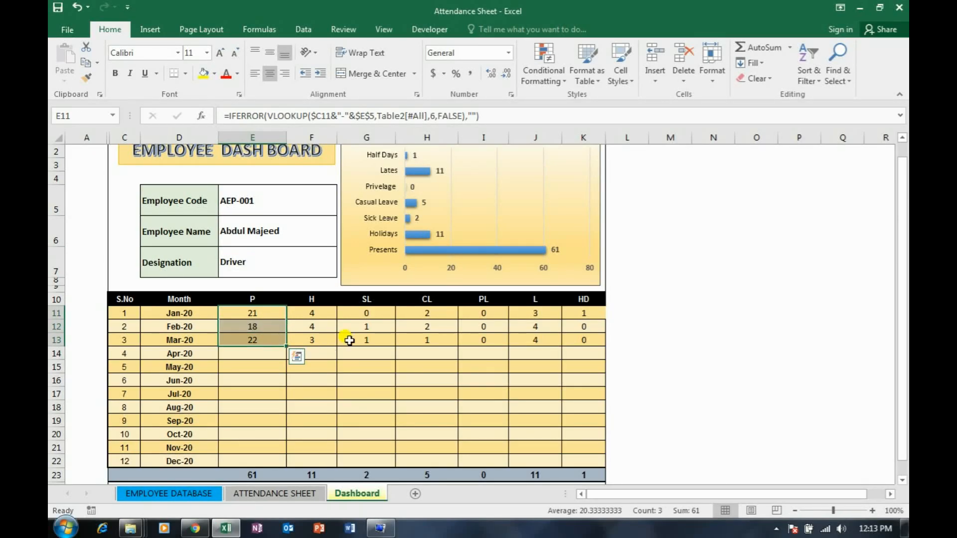
left_click_drag(311, 313, 311, 340)
left_click_drag(363, 310, 396, 345)
left_click_drag(434, 313, 451, 341)
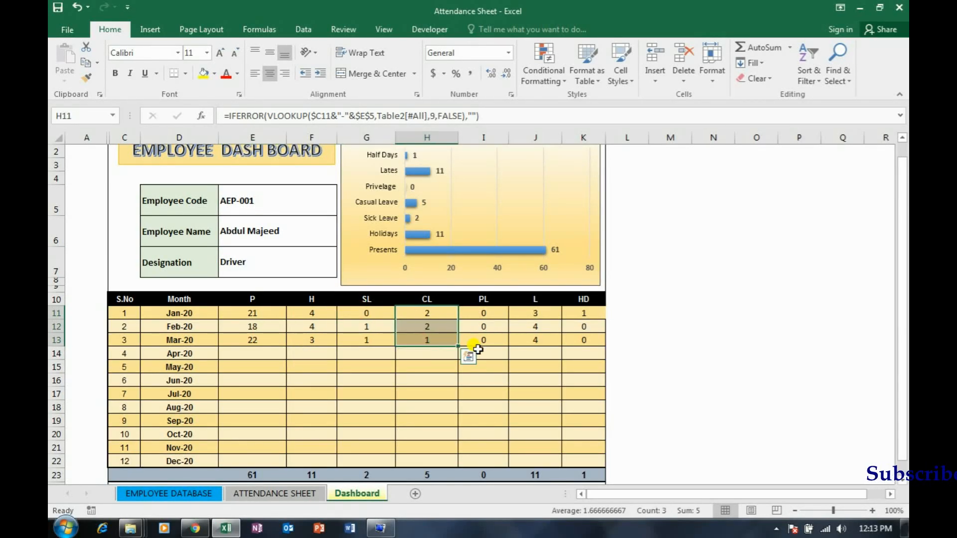
left_click(486, 325)
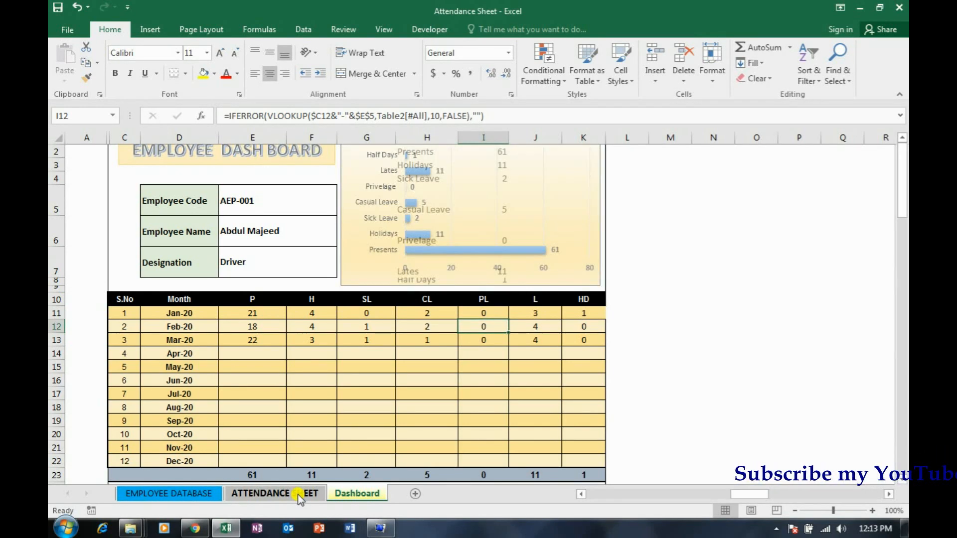
Mark days 18 and 17 as PL in AEP-001's Jan-20 attendance row and check the Dashboard
left_click(301, 495)
left_click(838, 193)
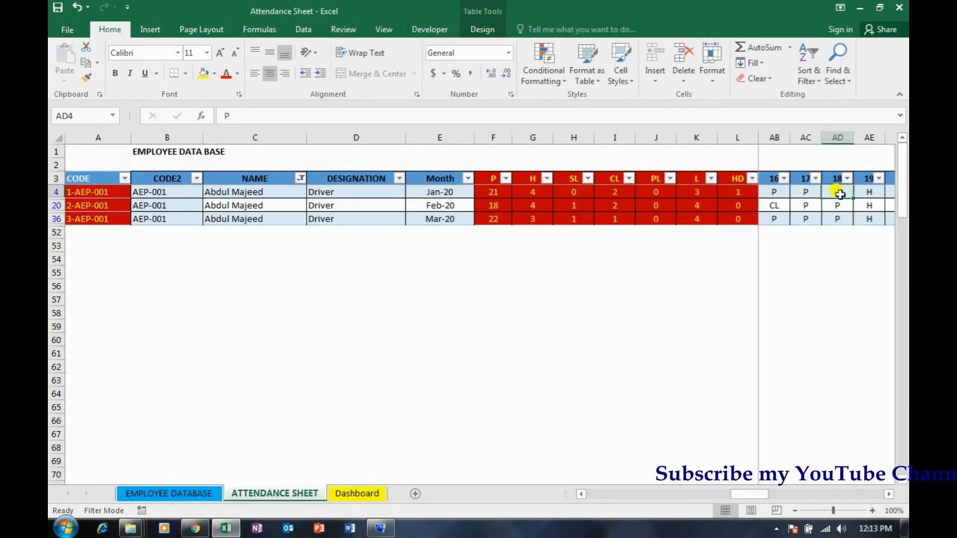
type("PL")
key("Return")
left_click(803, 194)
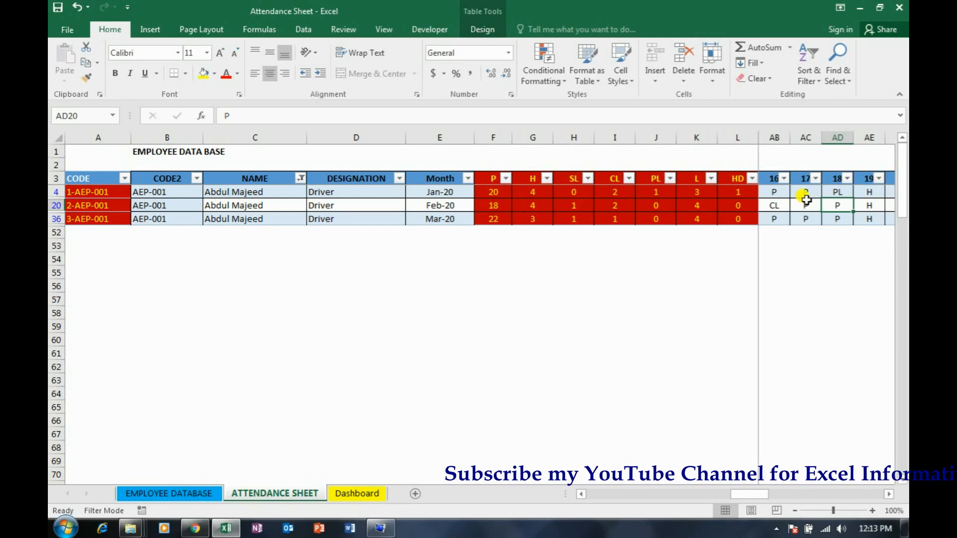
type("PL")
key("Return")
left_click(350, 493)
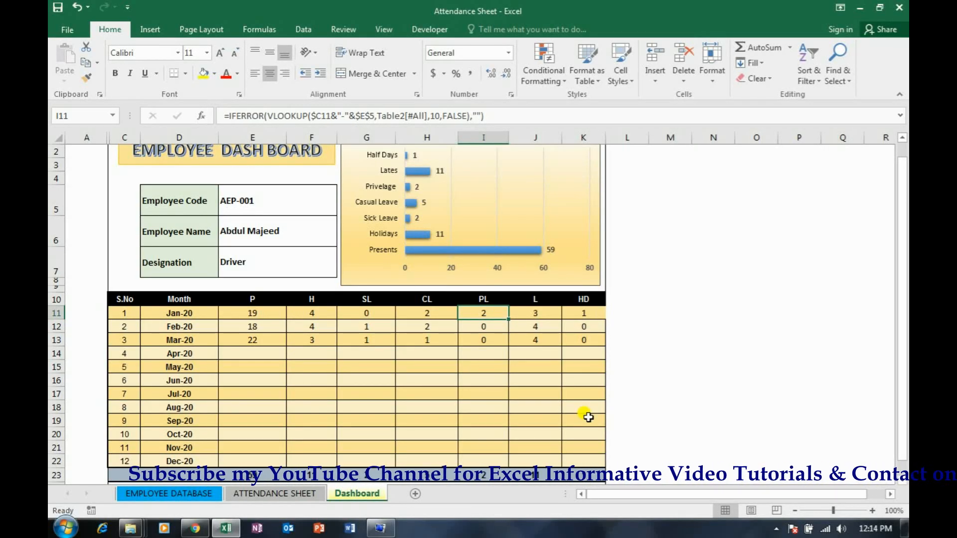
Clear the name filter on the attendance sheet so all employee records are listed
left_click(261, 496)
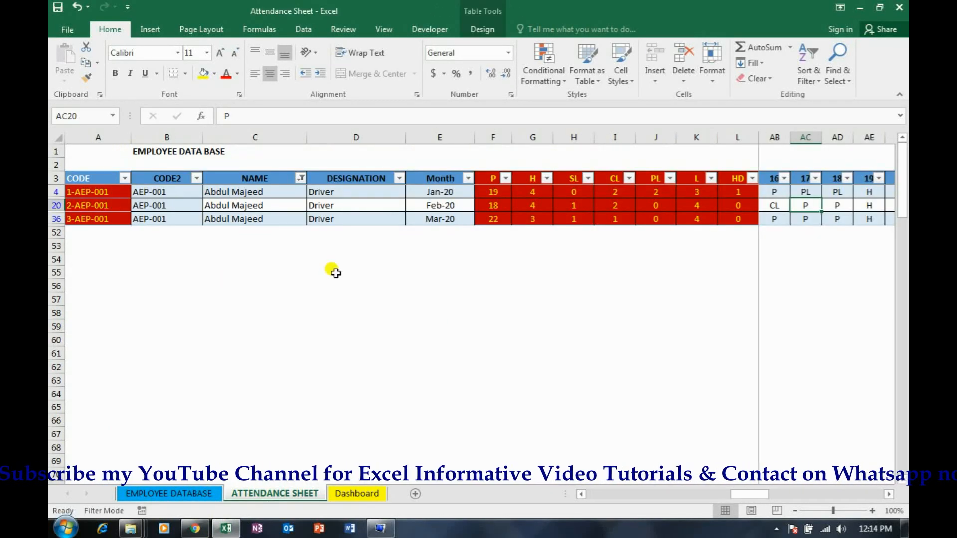
left_click(305, 30)
left_click(416, 50)
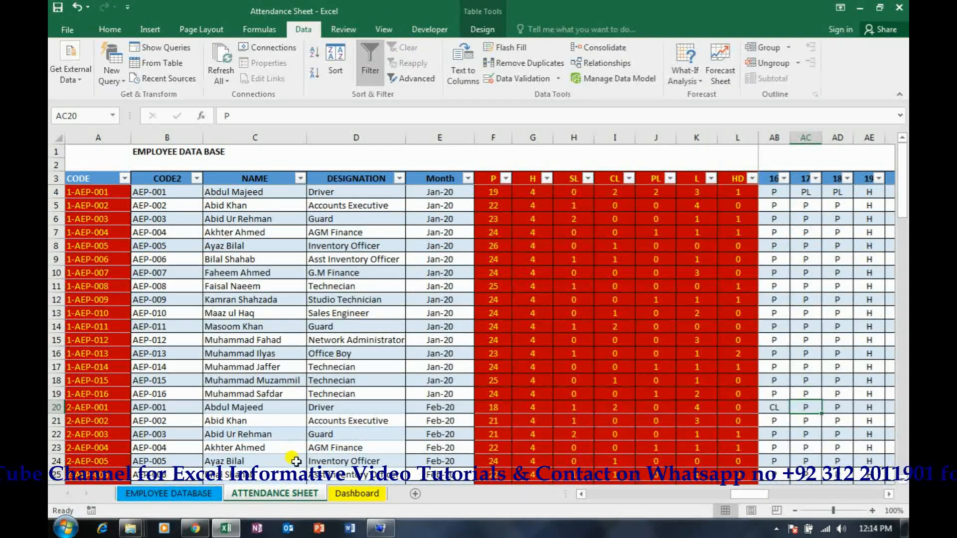
Choose AEP-003 as the Dashboard's employee code in E5 and check the attendance chart
left_click(360, 494)
left_click(264, 201)
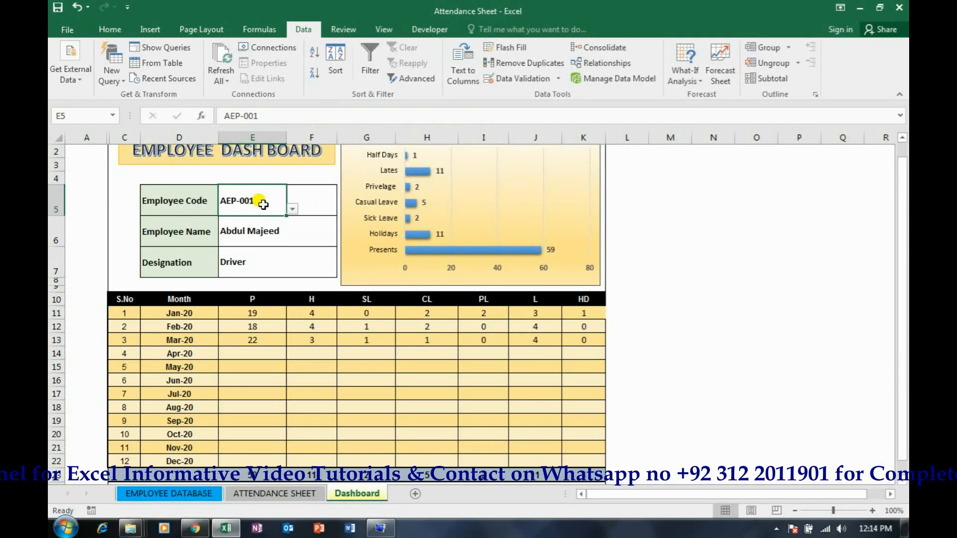
left_click(292, 209)
left_click(274, 238)
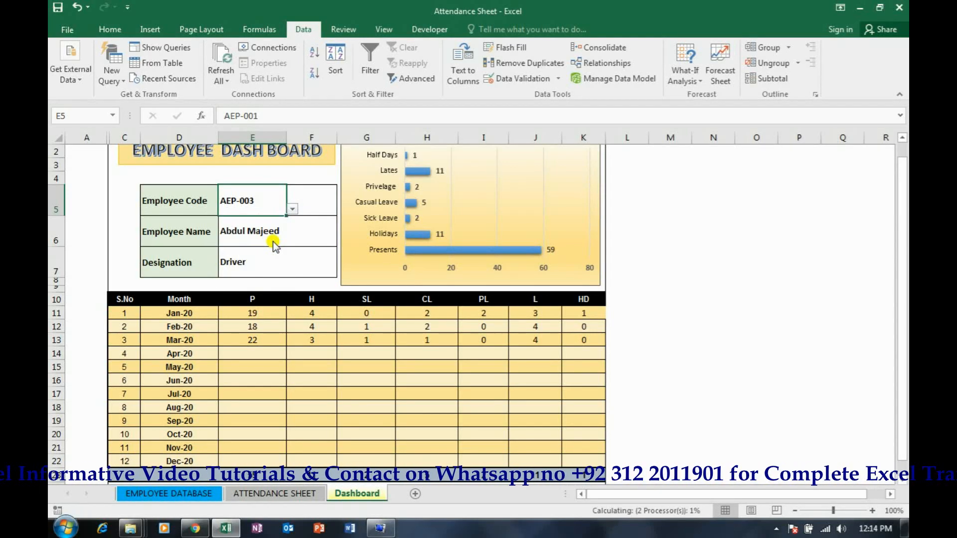
scroll(720, 242, "up", 1)
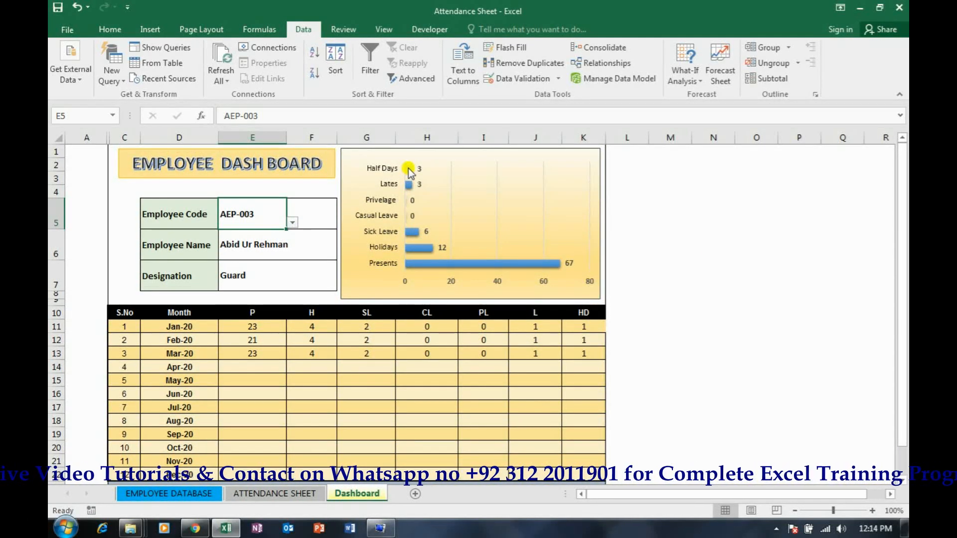
mouse_move(529, 266)
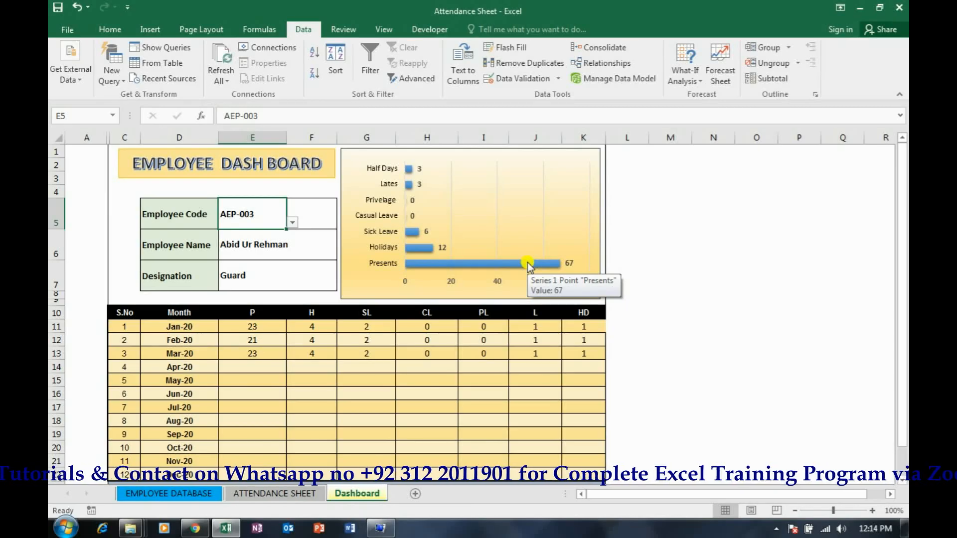
left_click(645, 284)
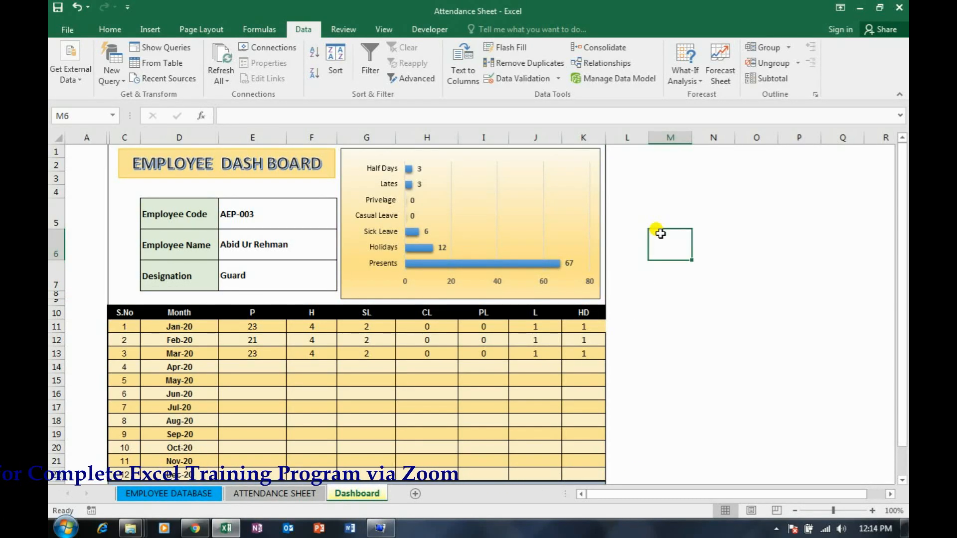
Look over the attendance sheet and the employee database, and return to the Dashboard
left_click(294, 494)
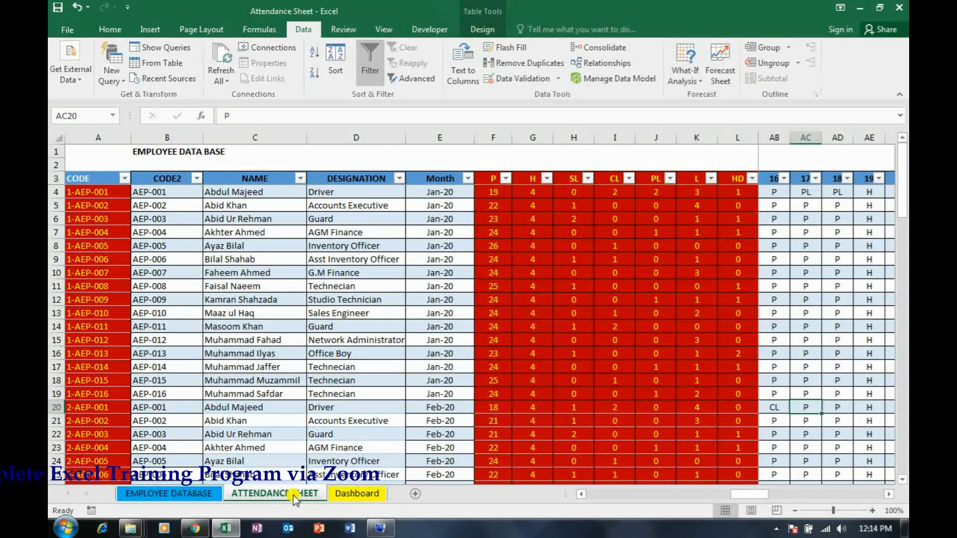
left_click(209, 499)
left_click(254, 495)
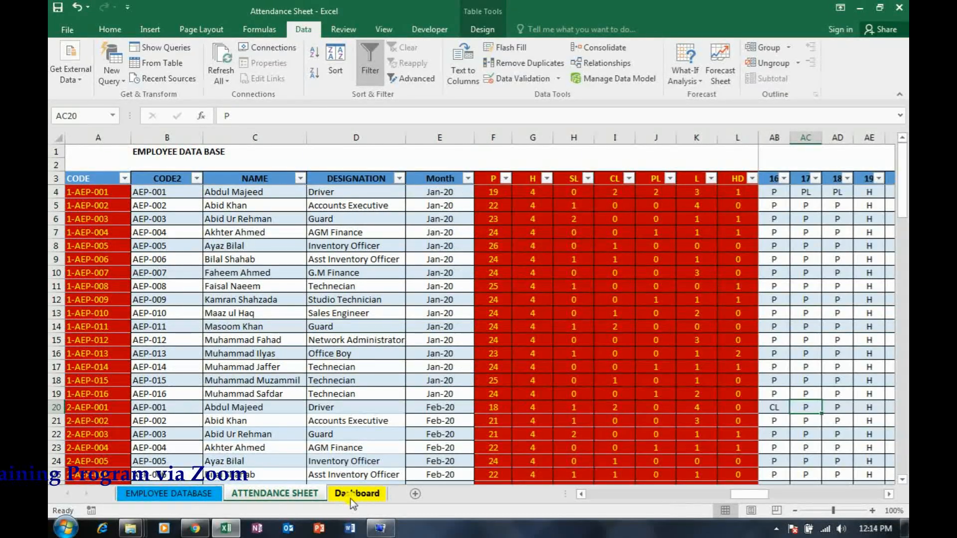
left_click(351, 496)
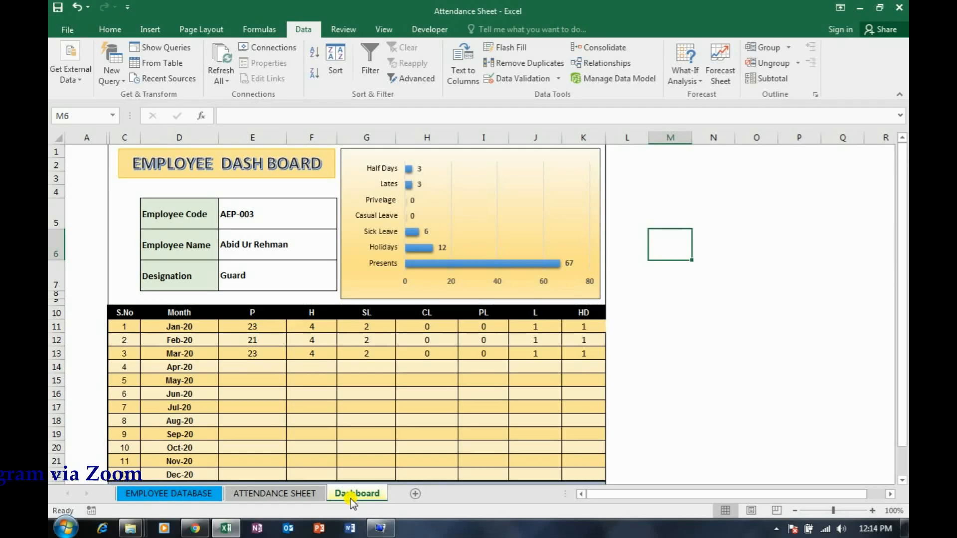